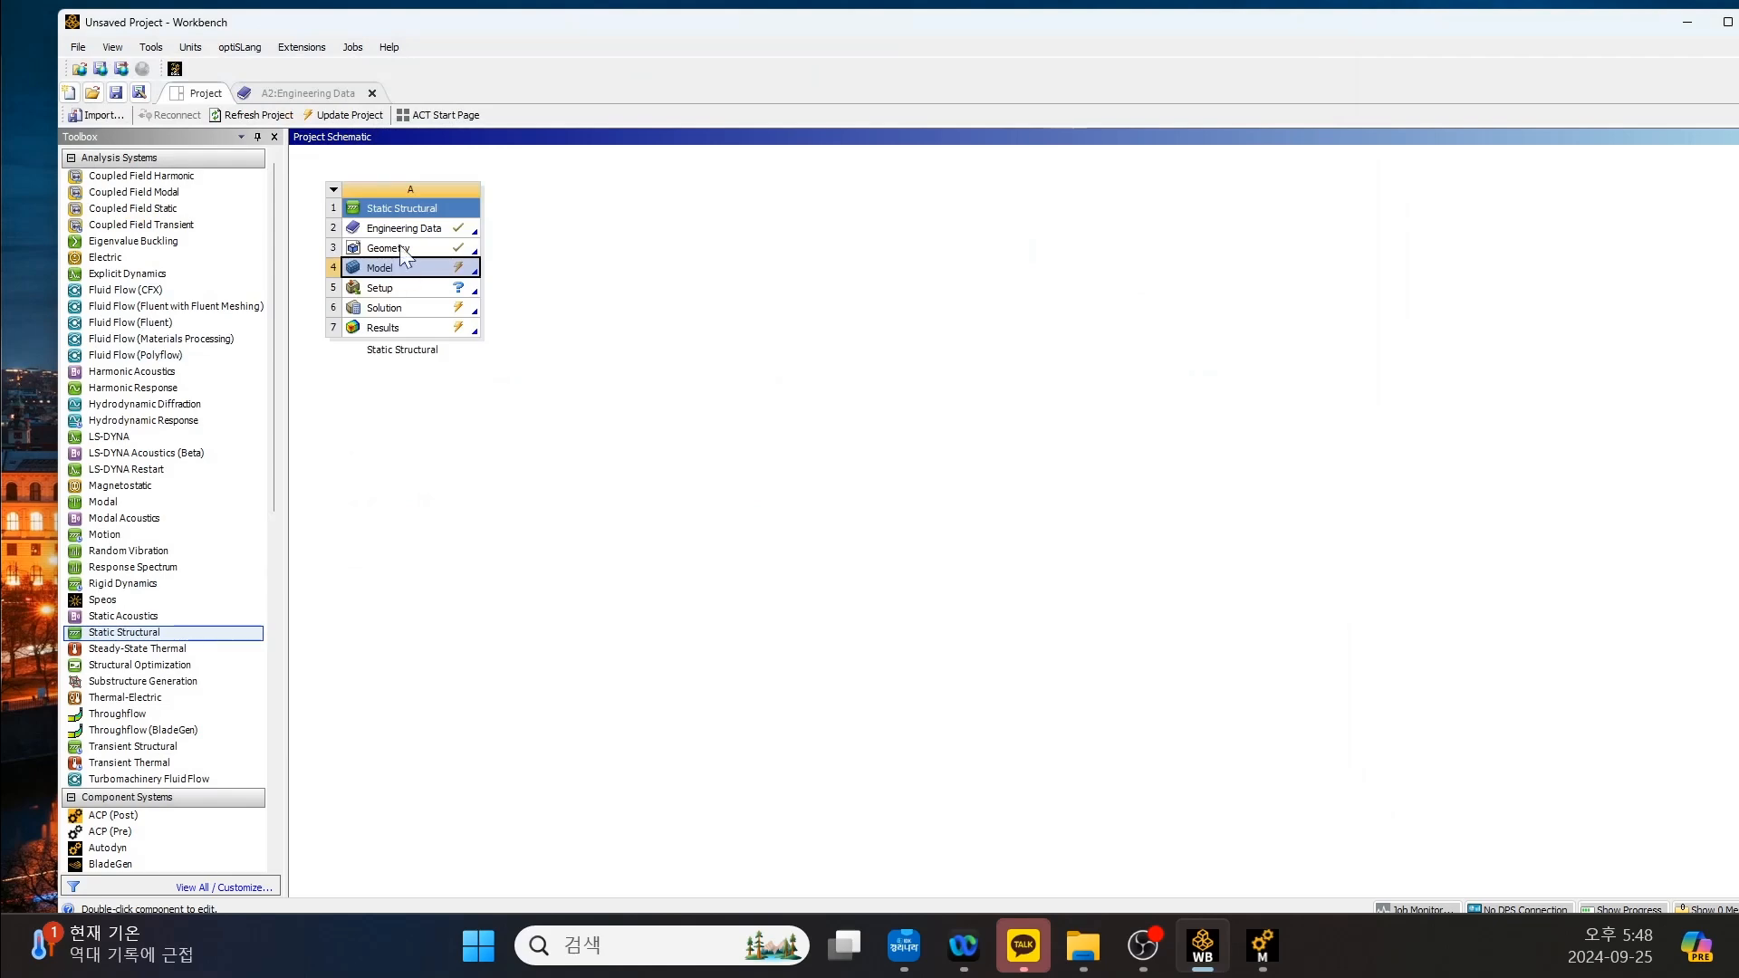
# Open the Static Structural system's Engineering Data and examine the Aluminum Alloy properties.
pyautogui.click(410, 234)
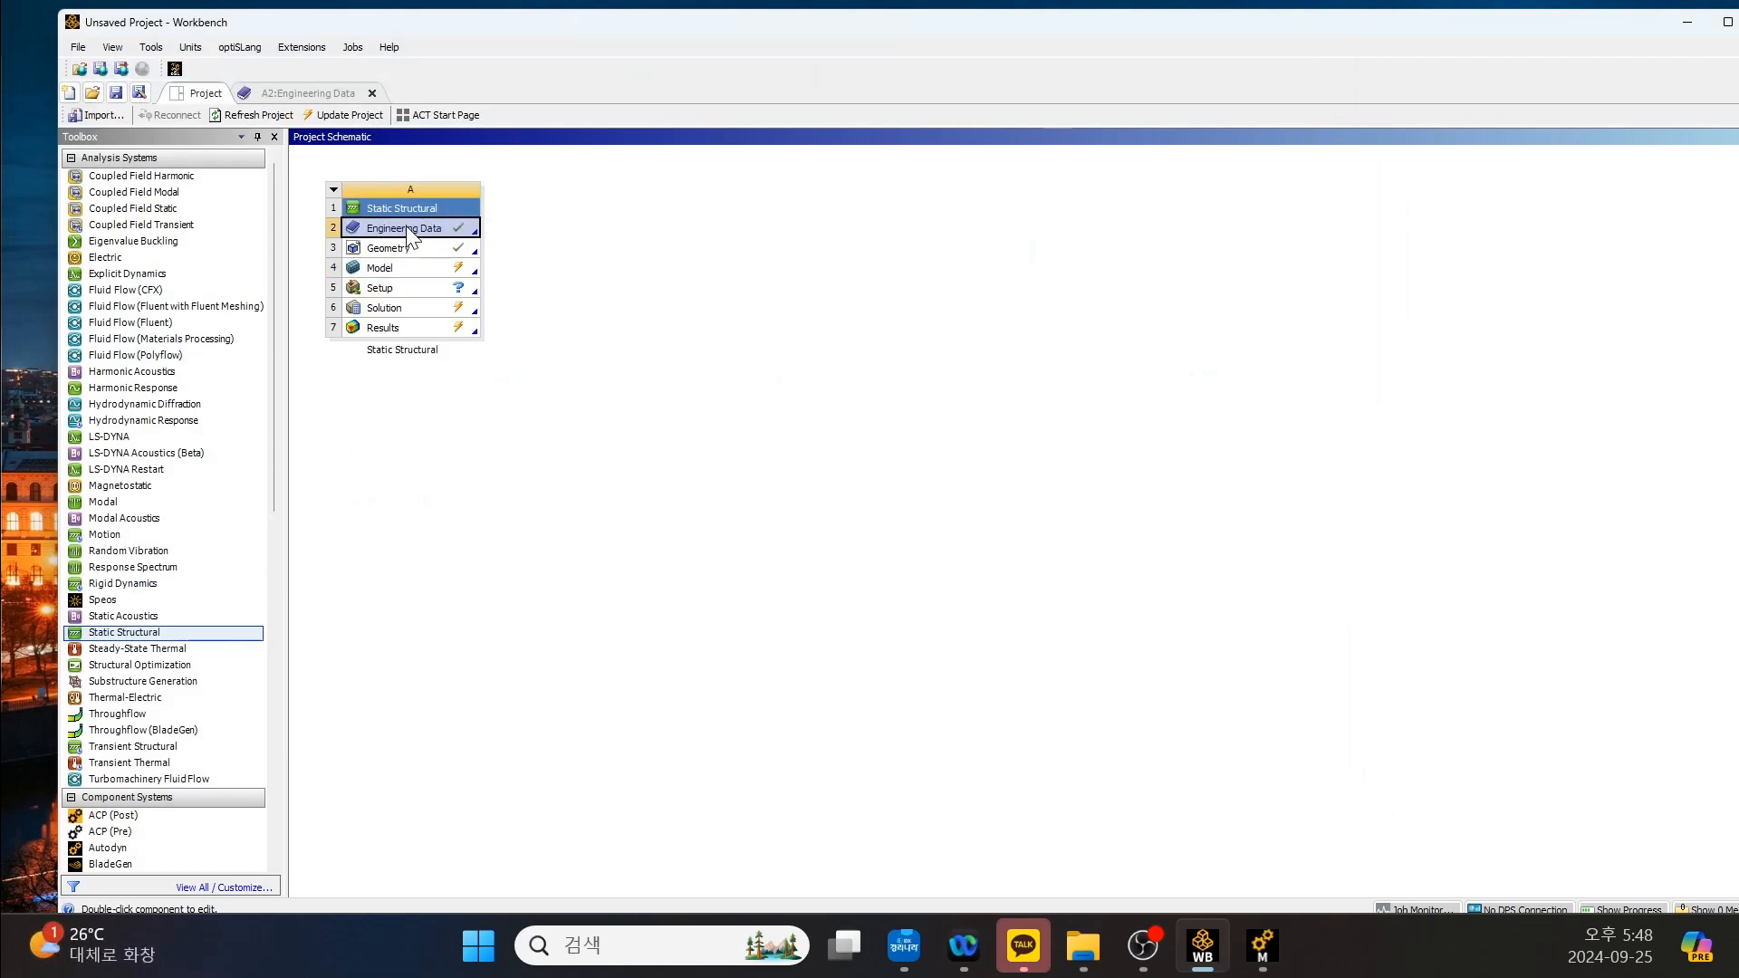
pyautogui.doubleClick(405, 226)
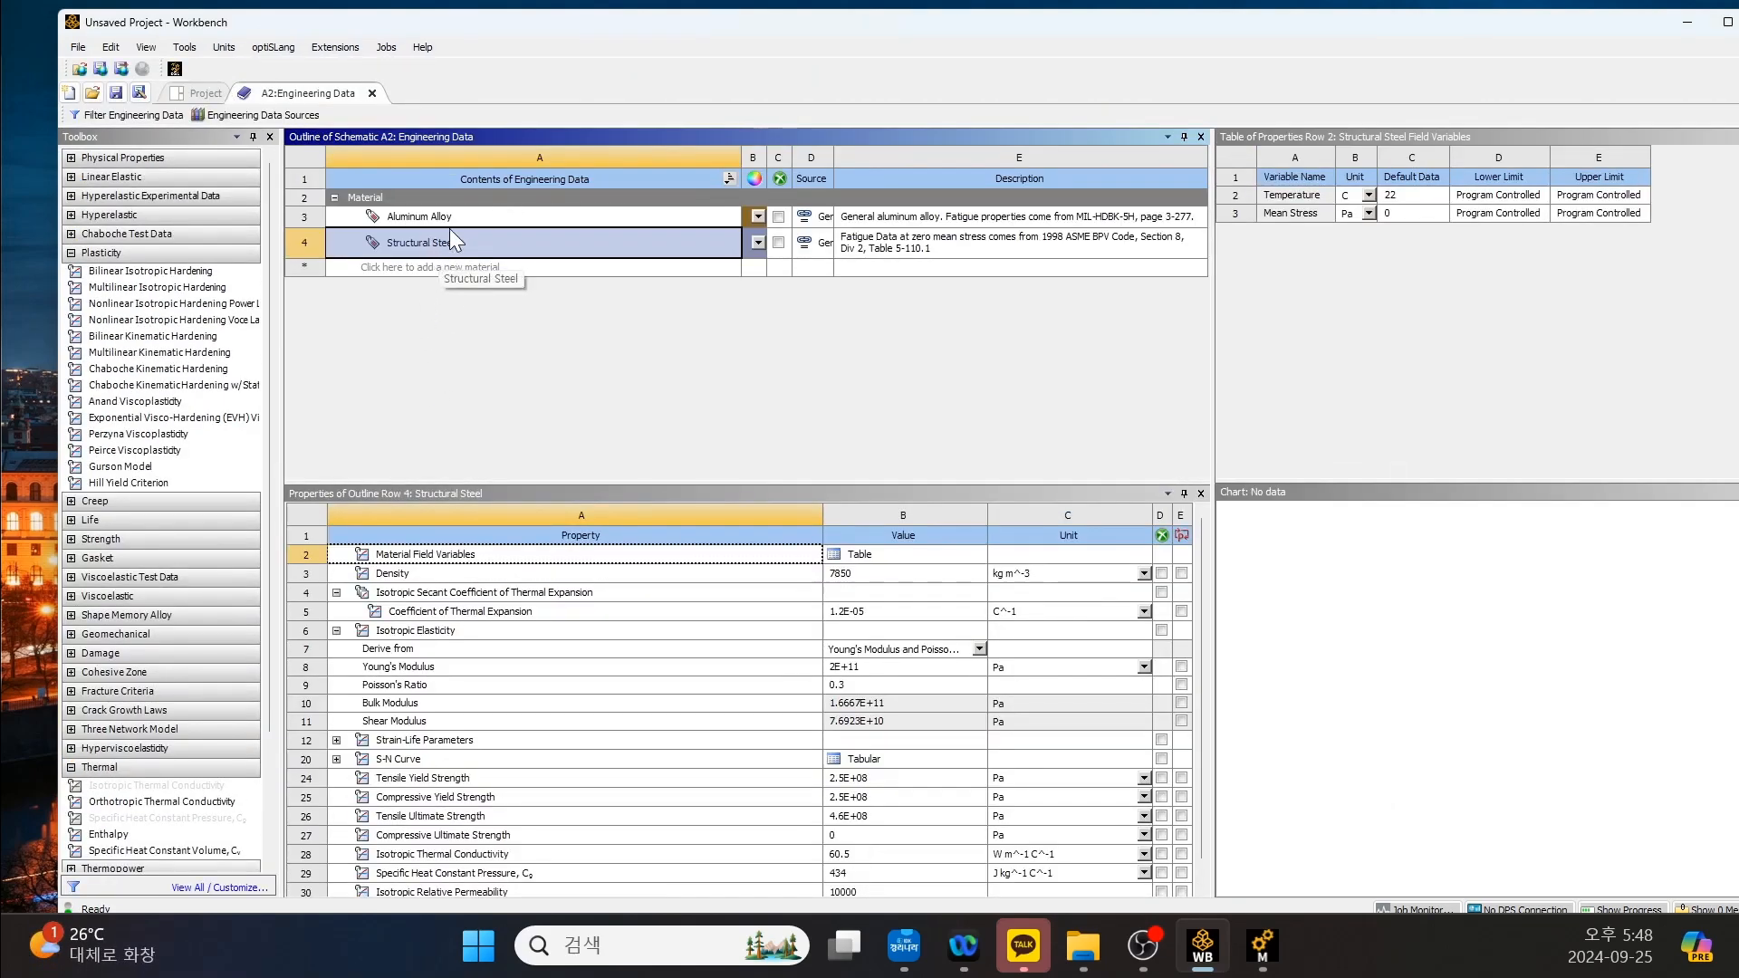
pyautogui.click(453, 222)
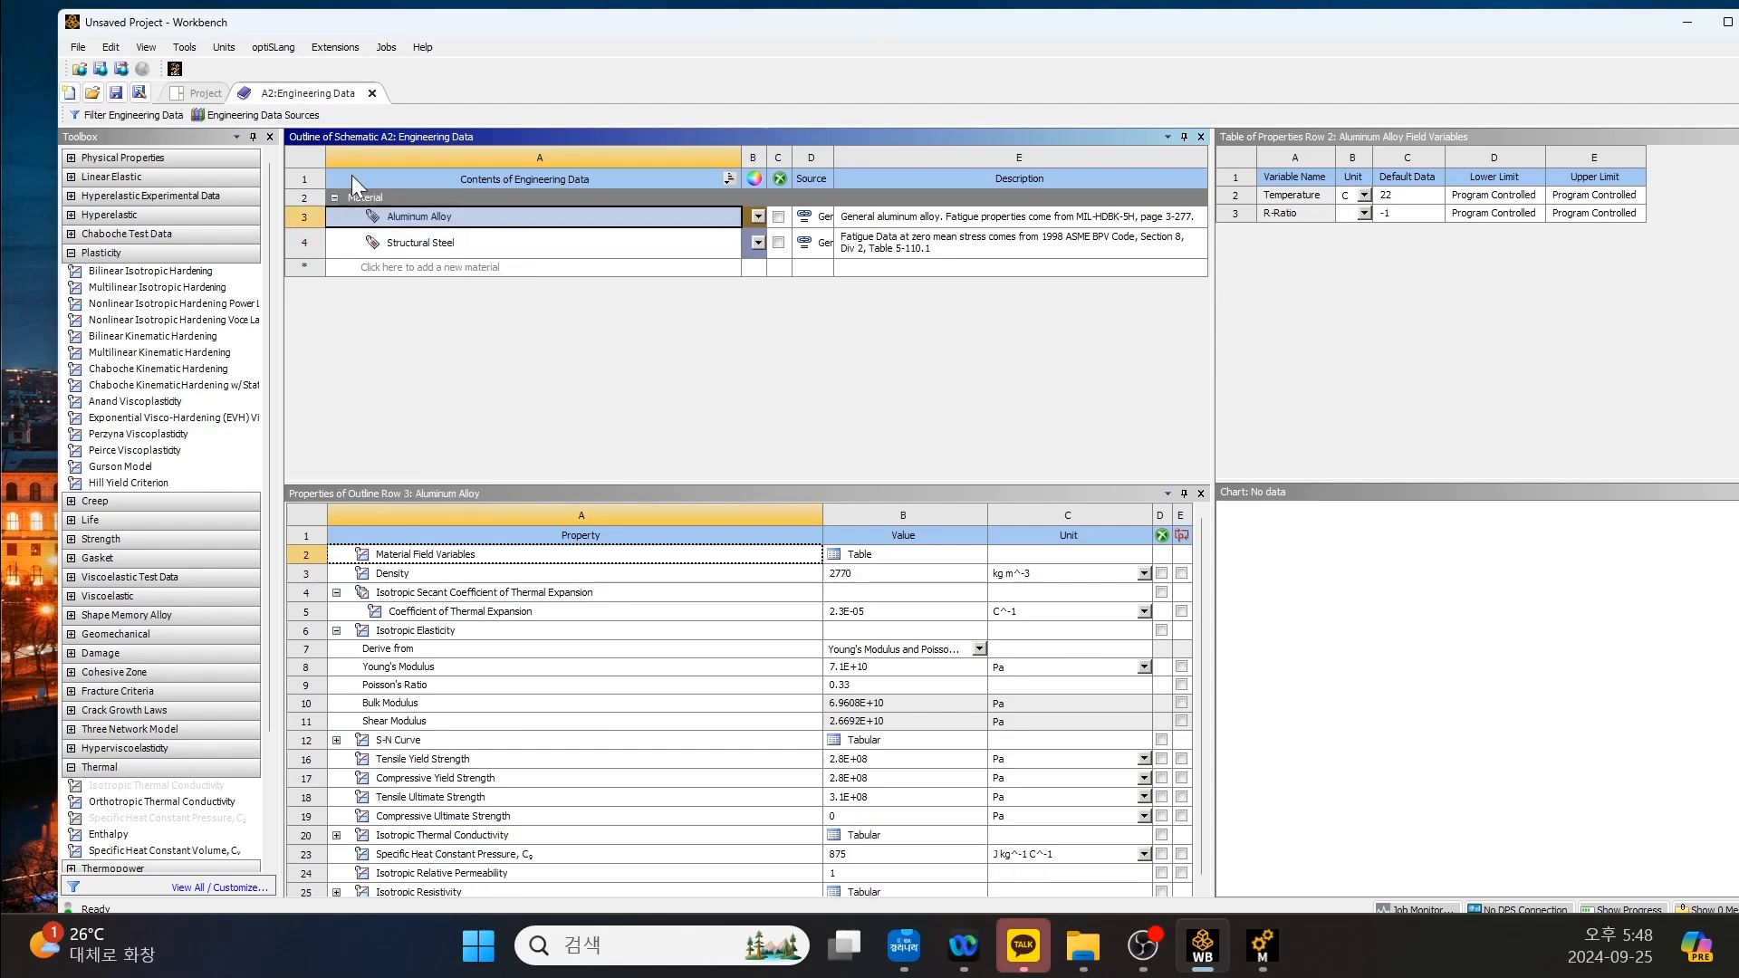
# Browse the General Materials library, examine its Aluminum Alloy entry, and return to the project schematic.
pyautogui.click(253, 116)
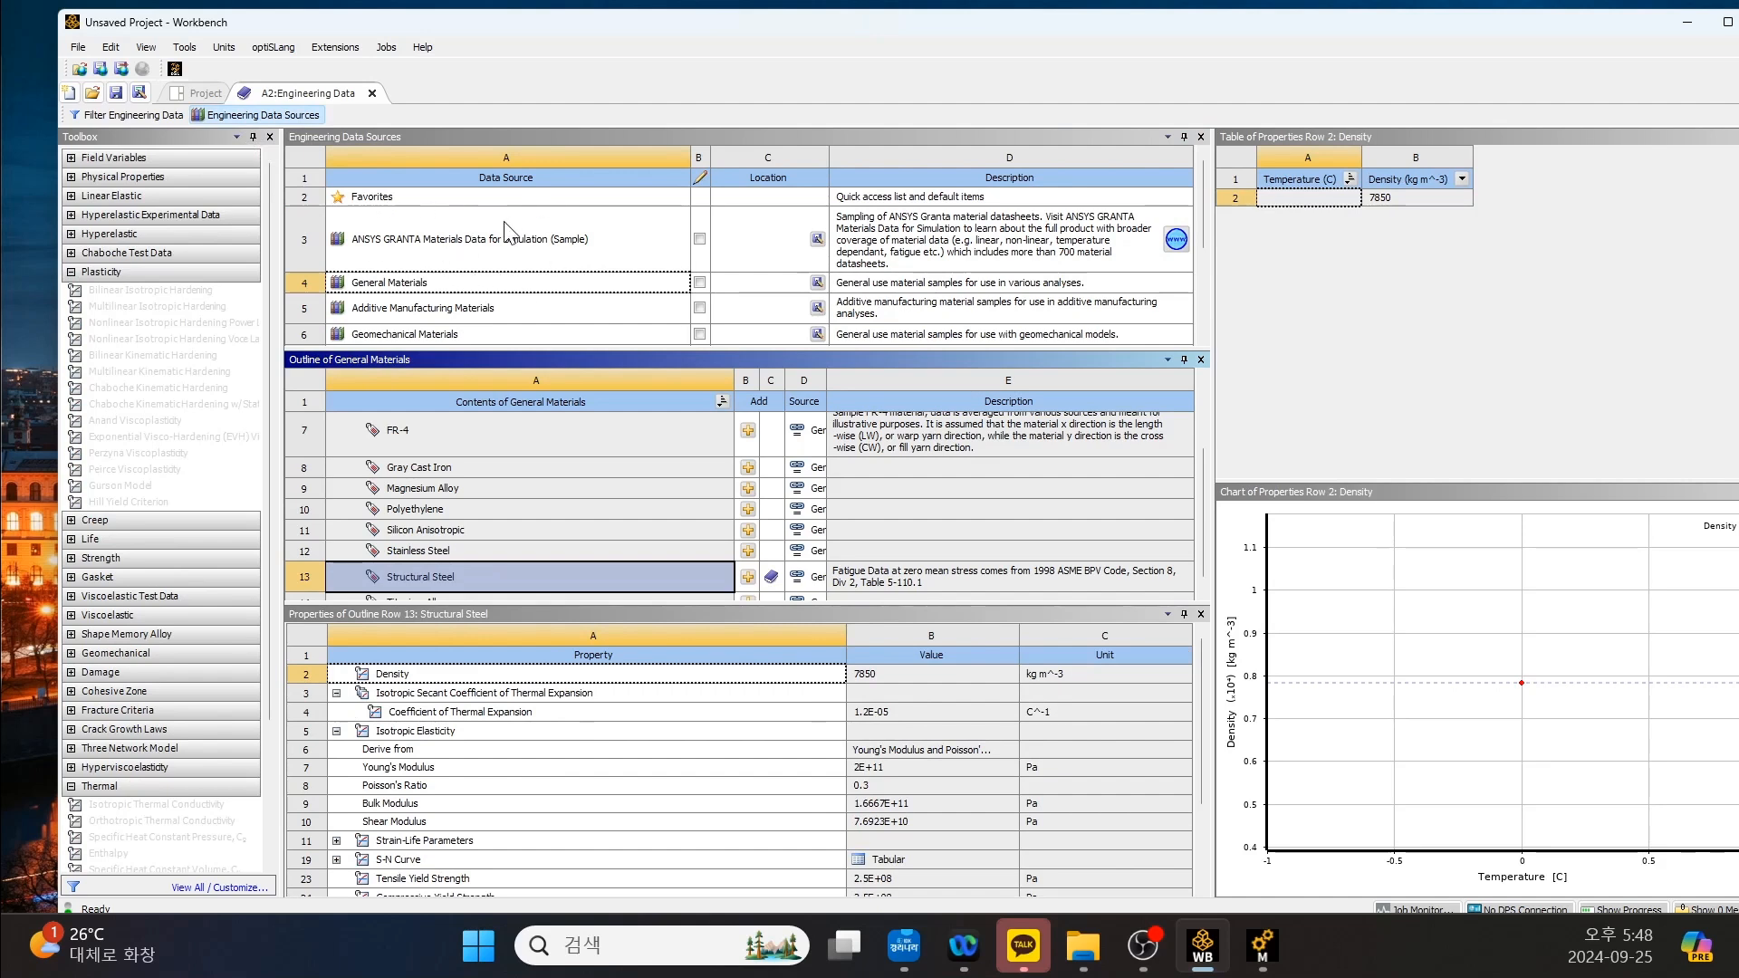
pyautogui.scroll(-2, 505, 233)
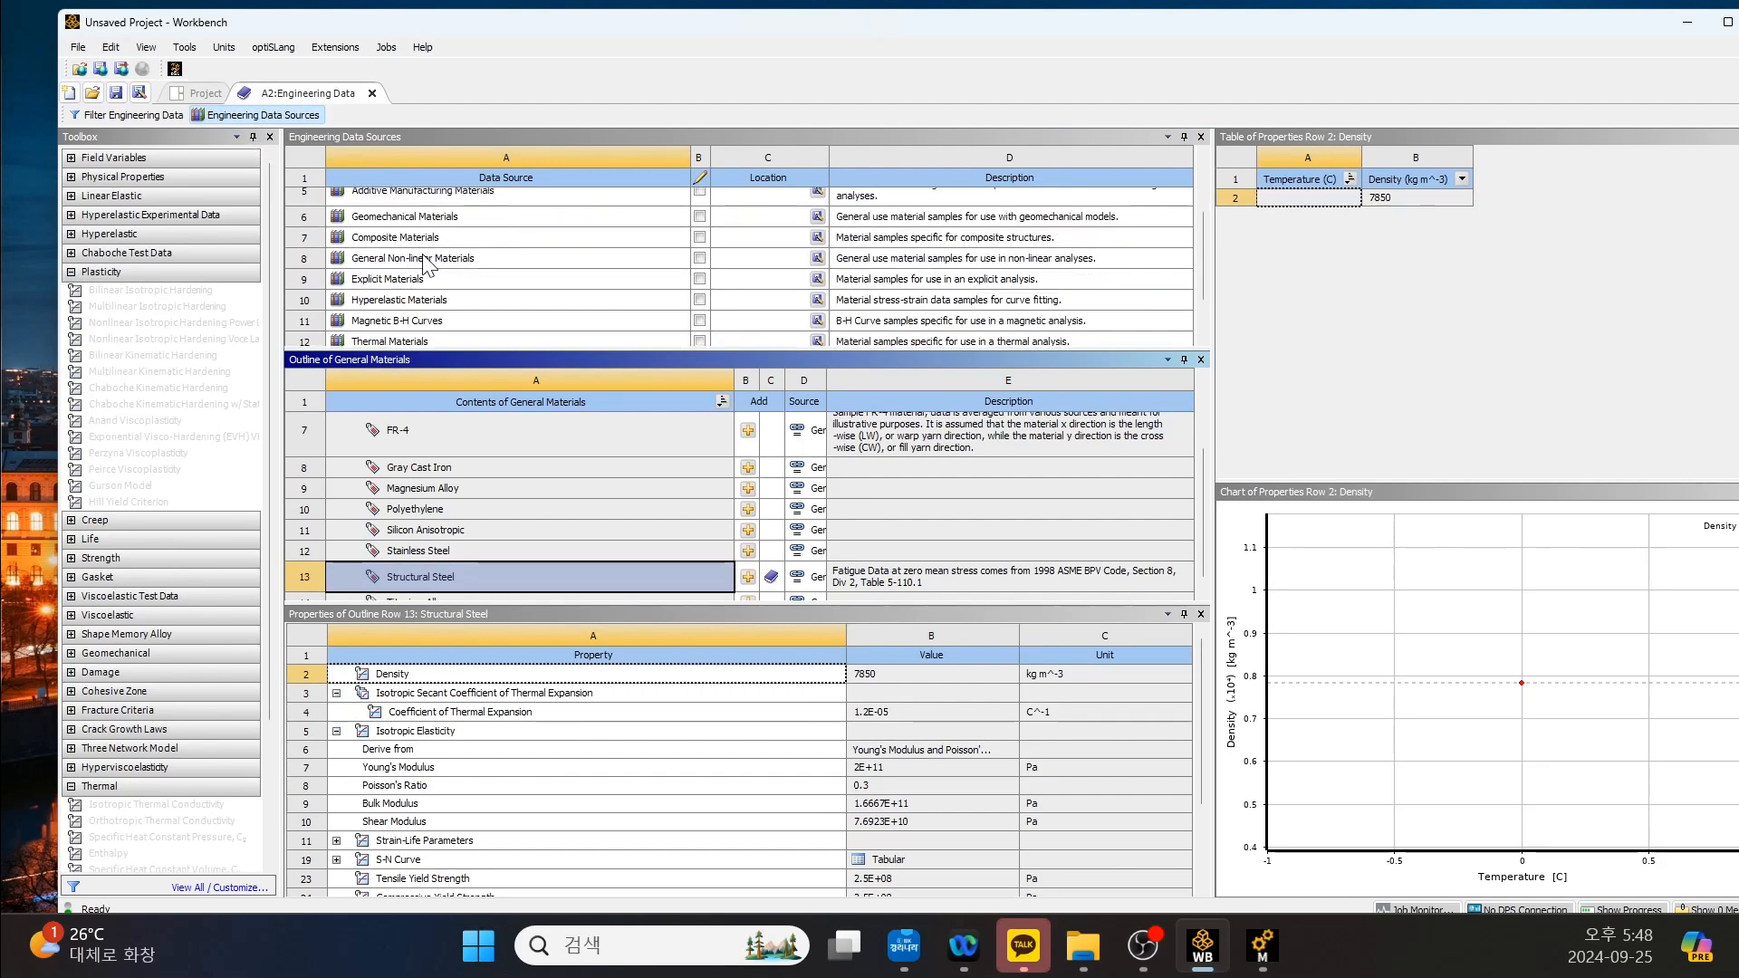
pyautogui.scroll(-2, 426, 265)
pyautogui.scroll(3, 426, 264)
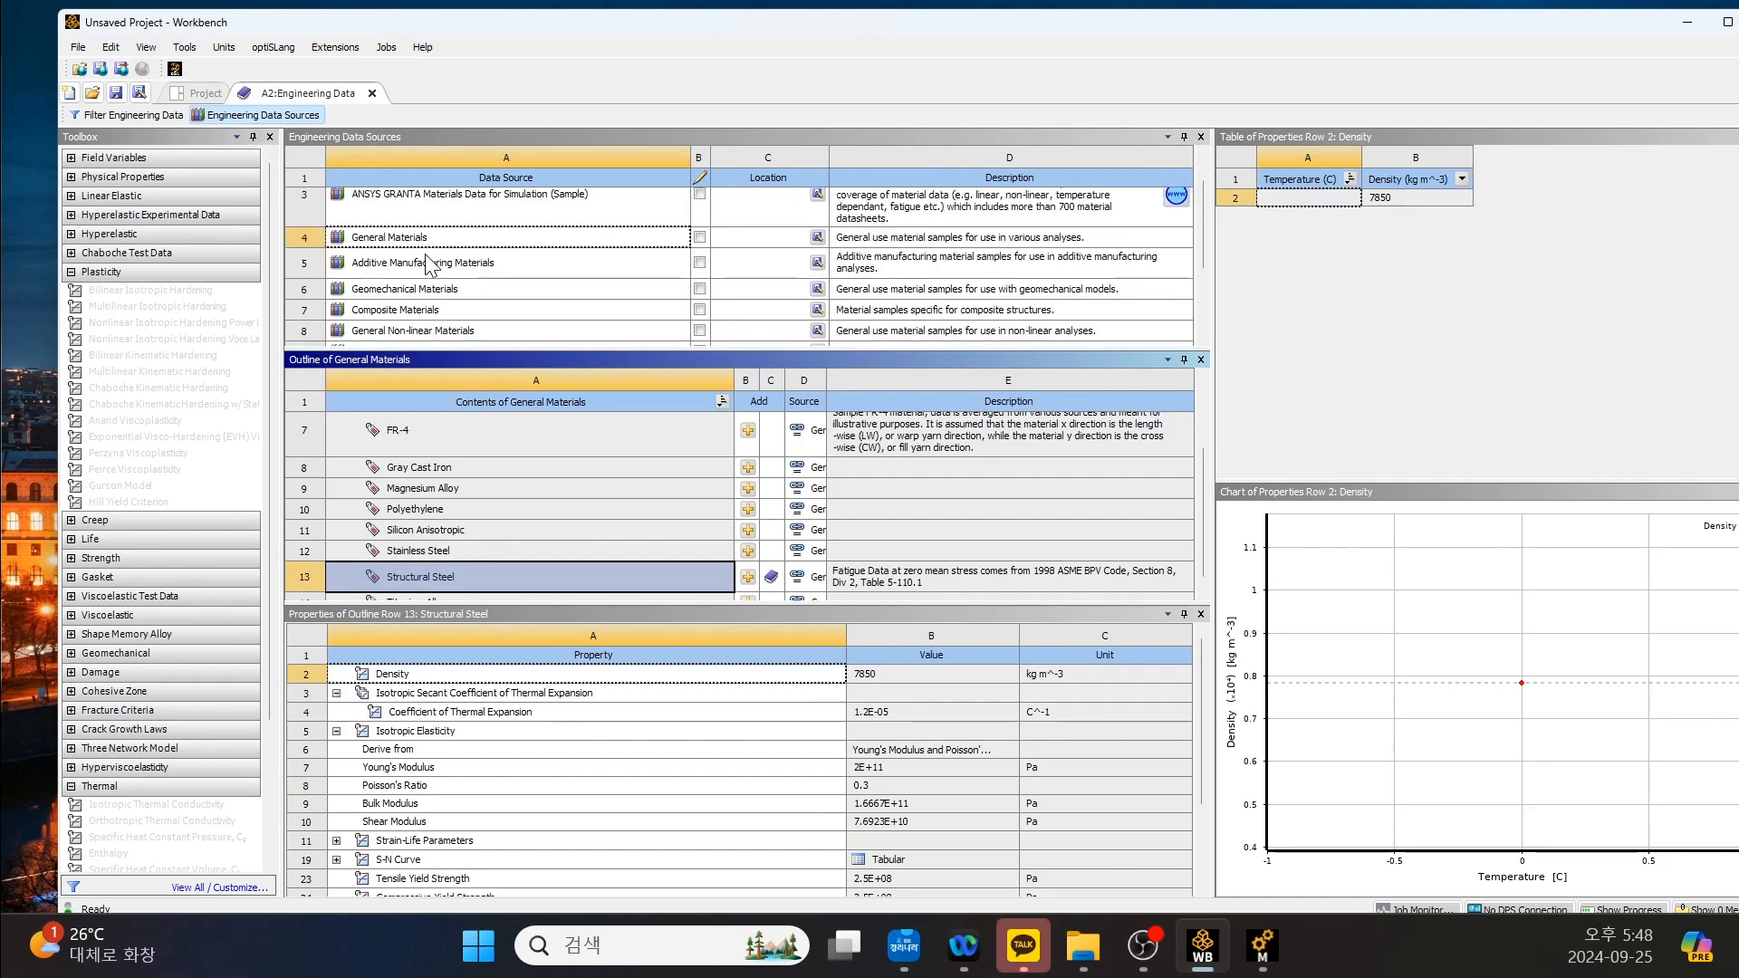
pyautogui.click(429, 241)
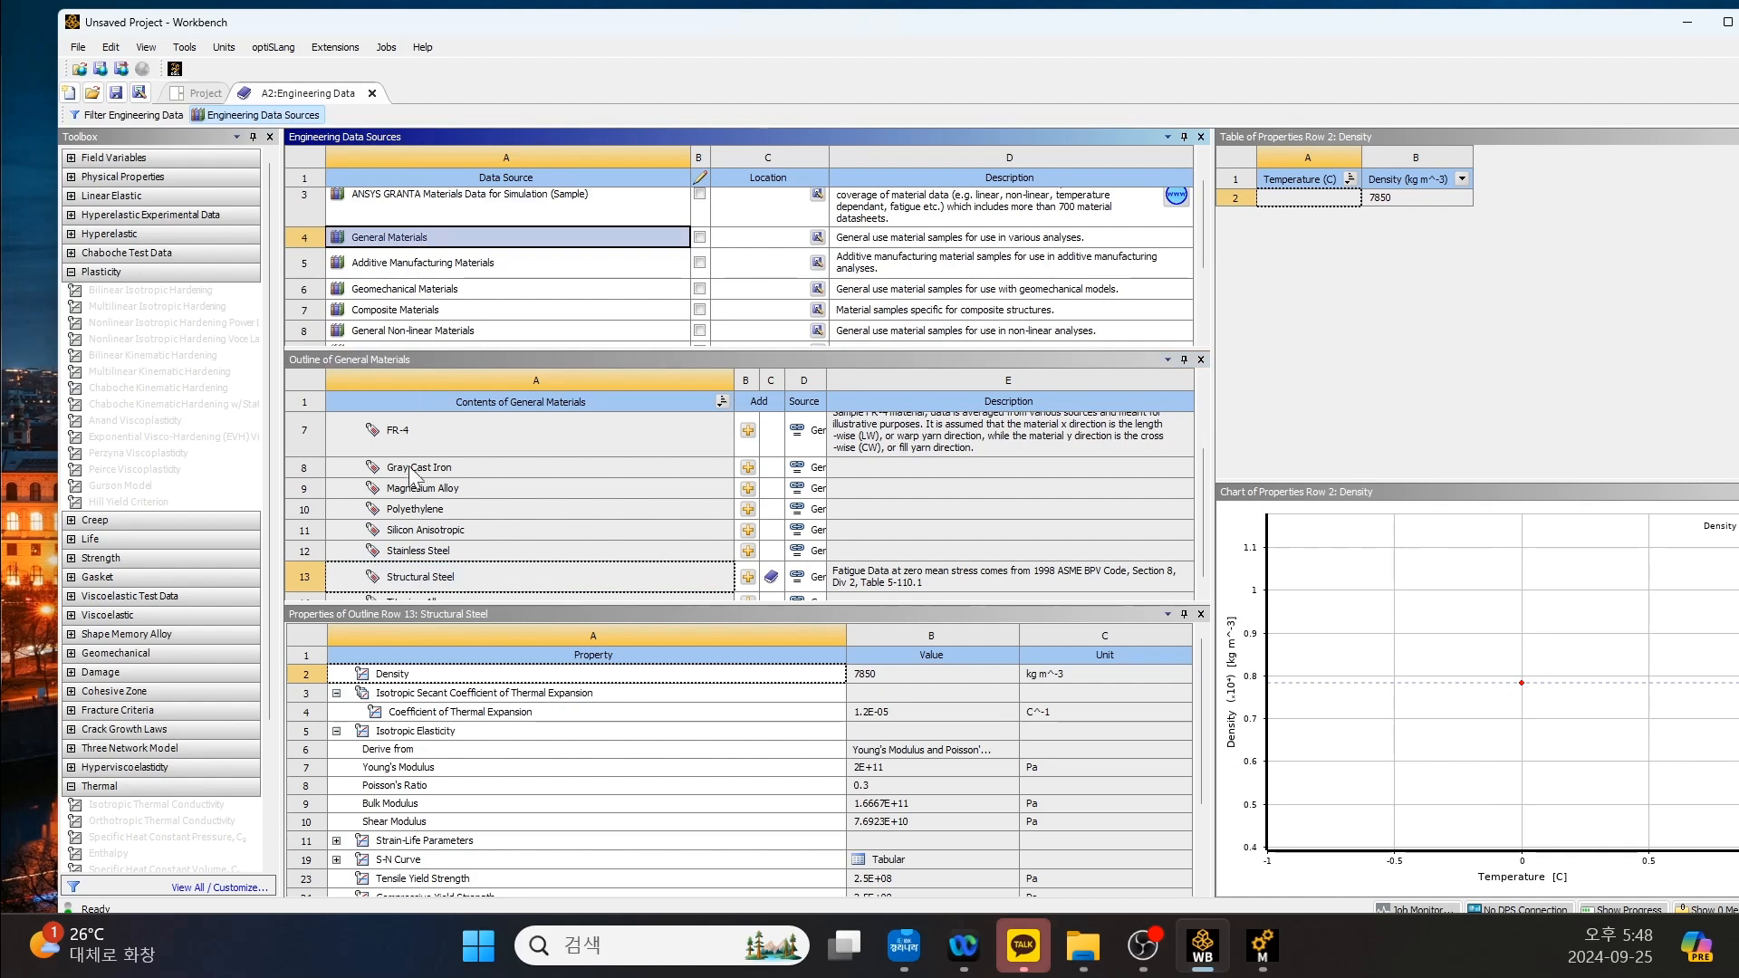
pyautogui.scroll(-1, 413, 453)
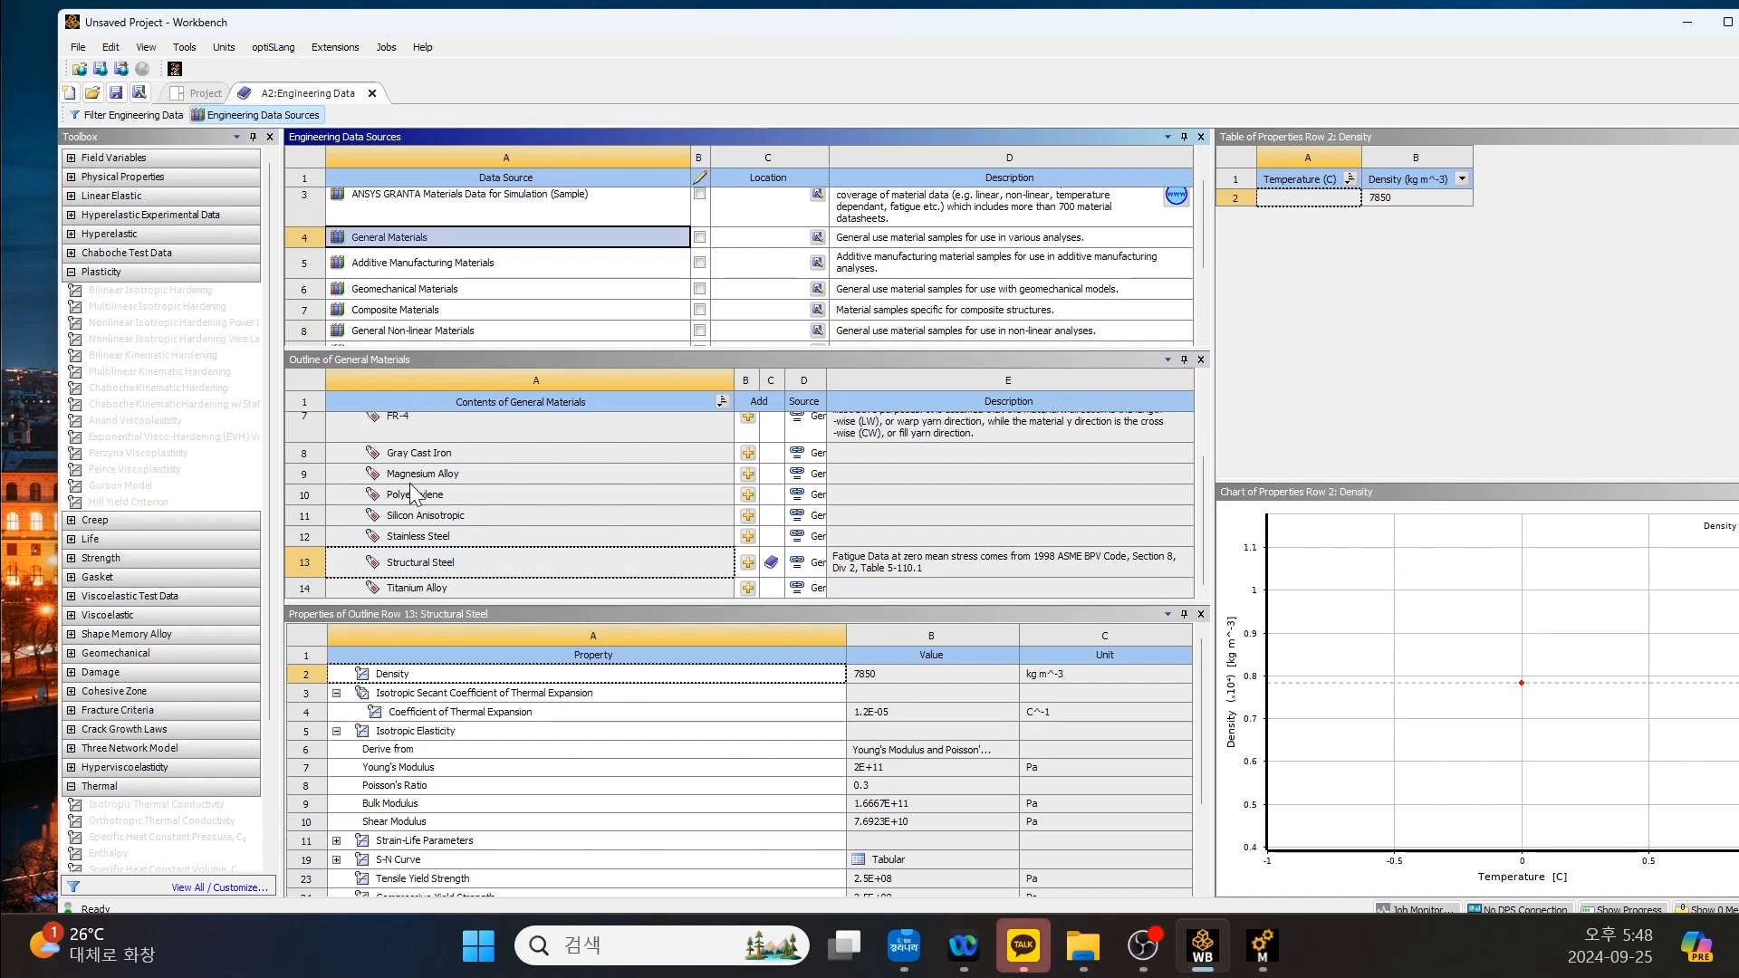
pyautogui.scroll(3, 422, 534)
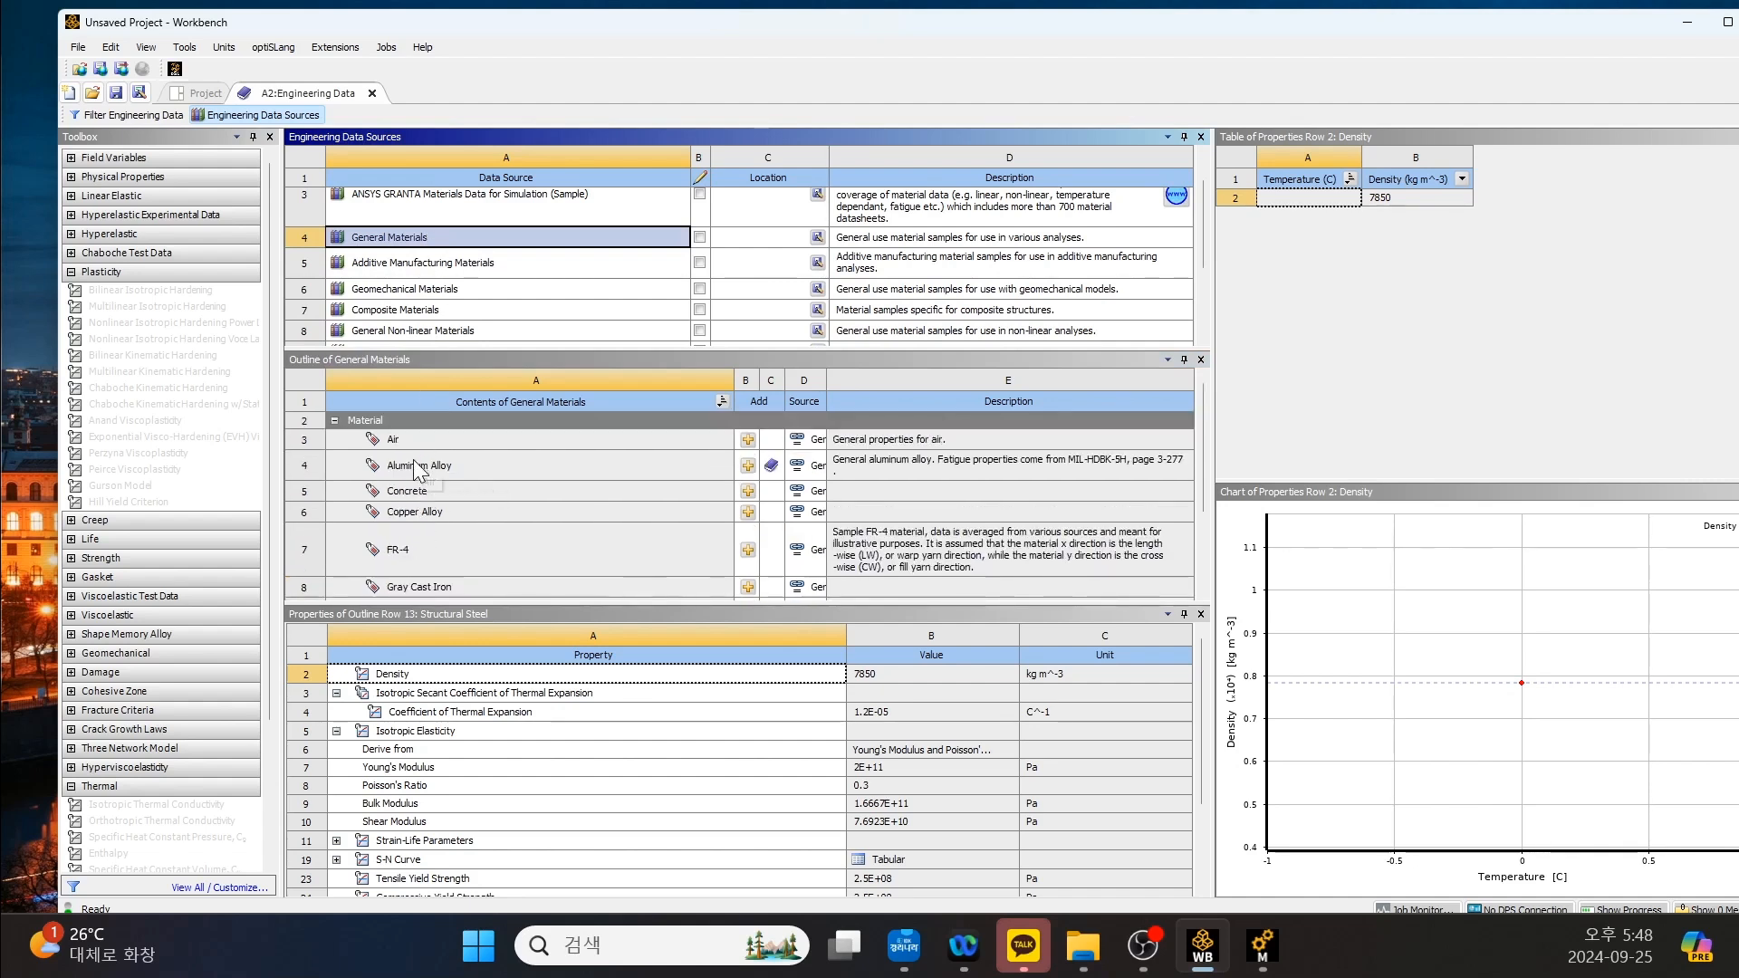
pyautogui.scroll(-3, 411, 475)
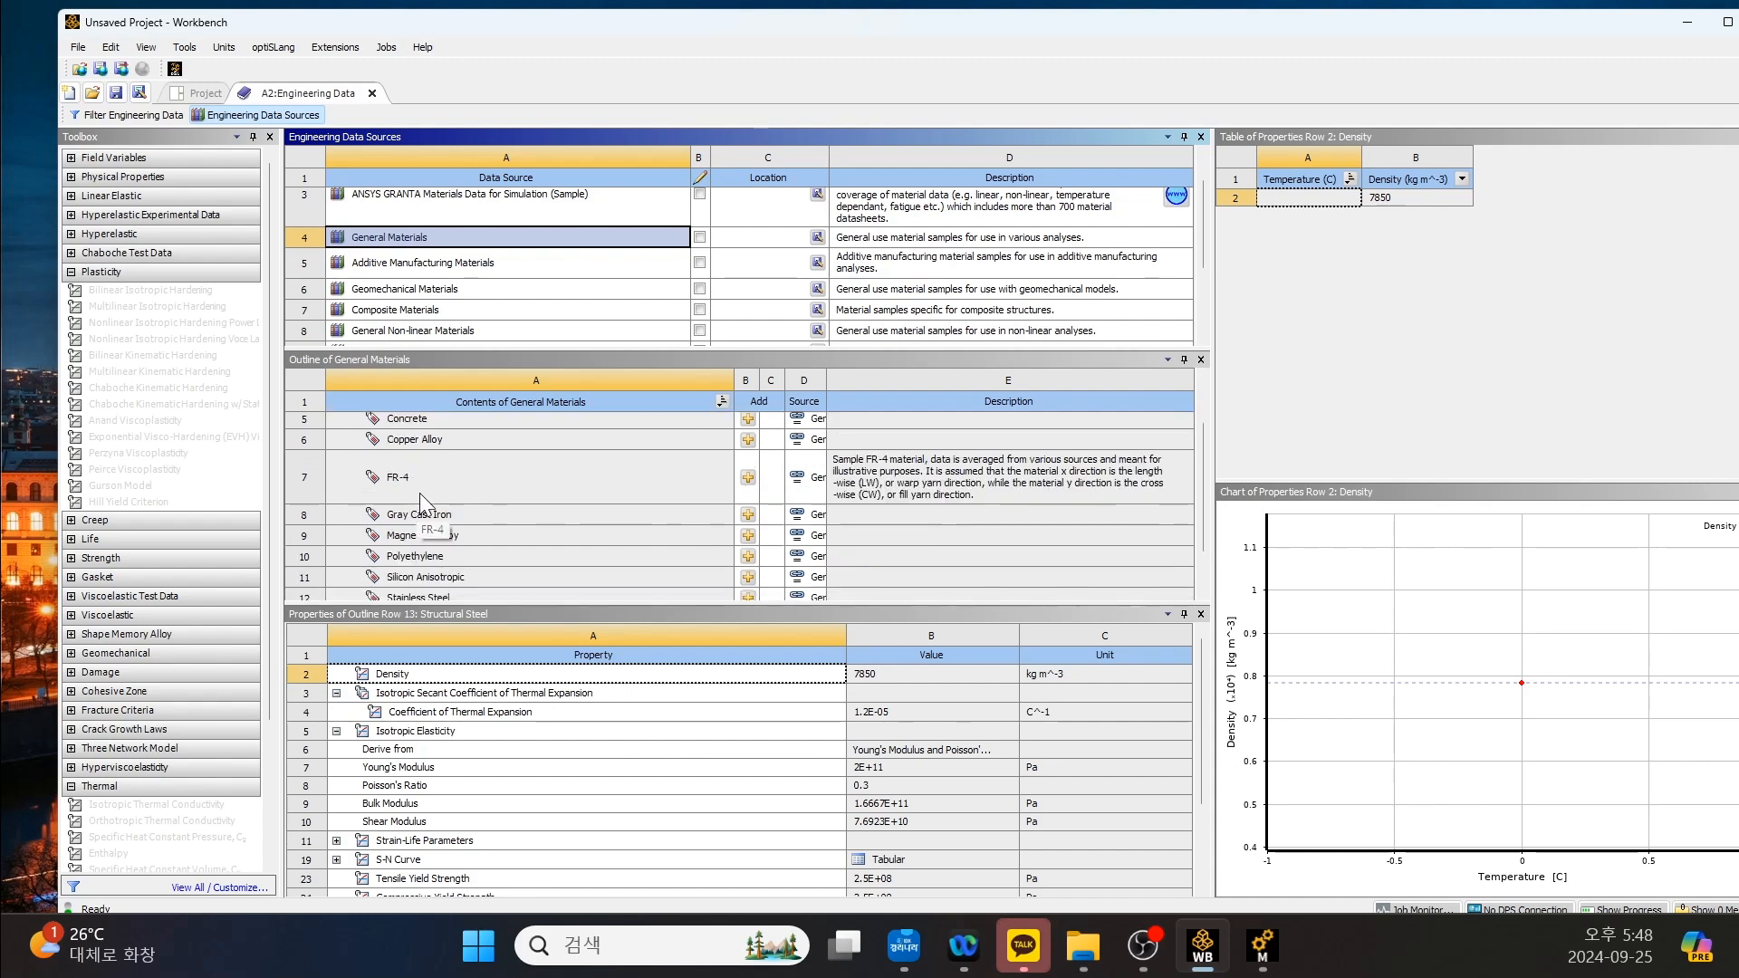
pyautogui.scroll(3, 420, 493)
pyautogui.click(436, 463)
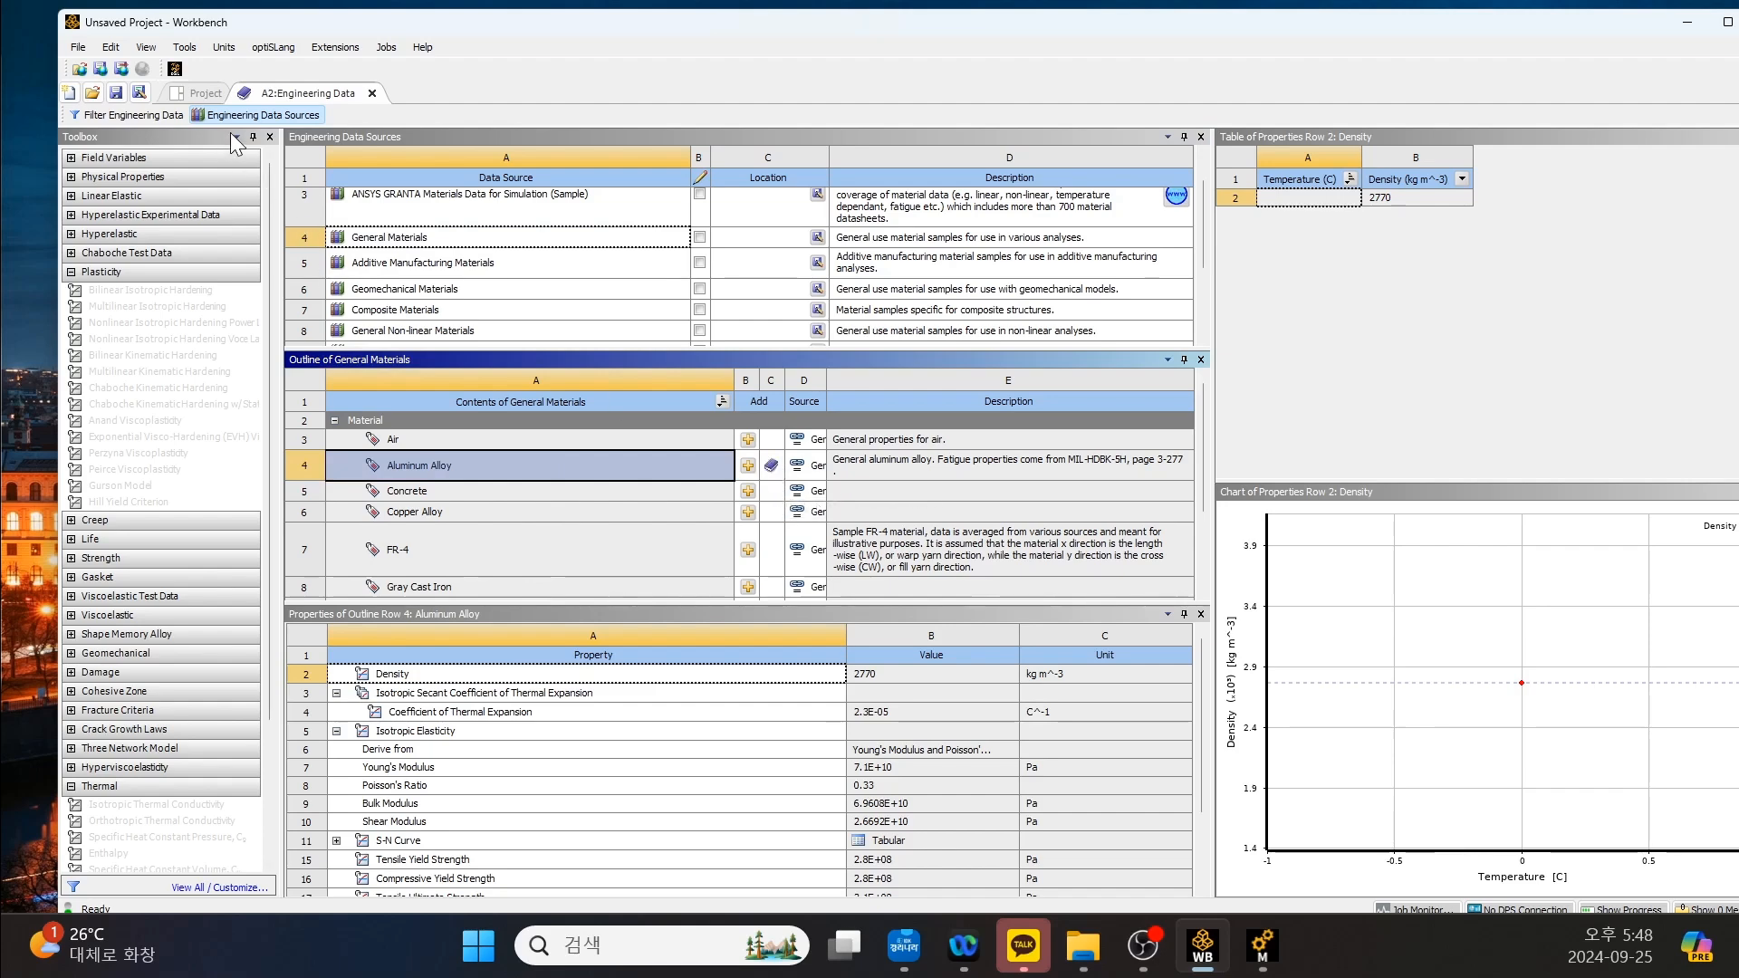
pyautogui.click(255, 115)
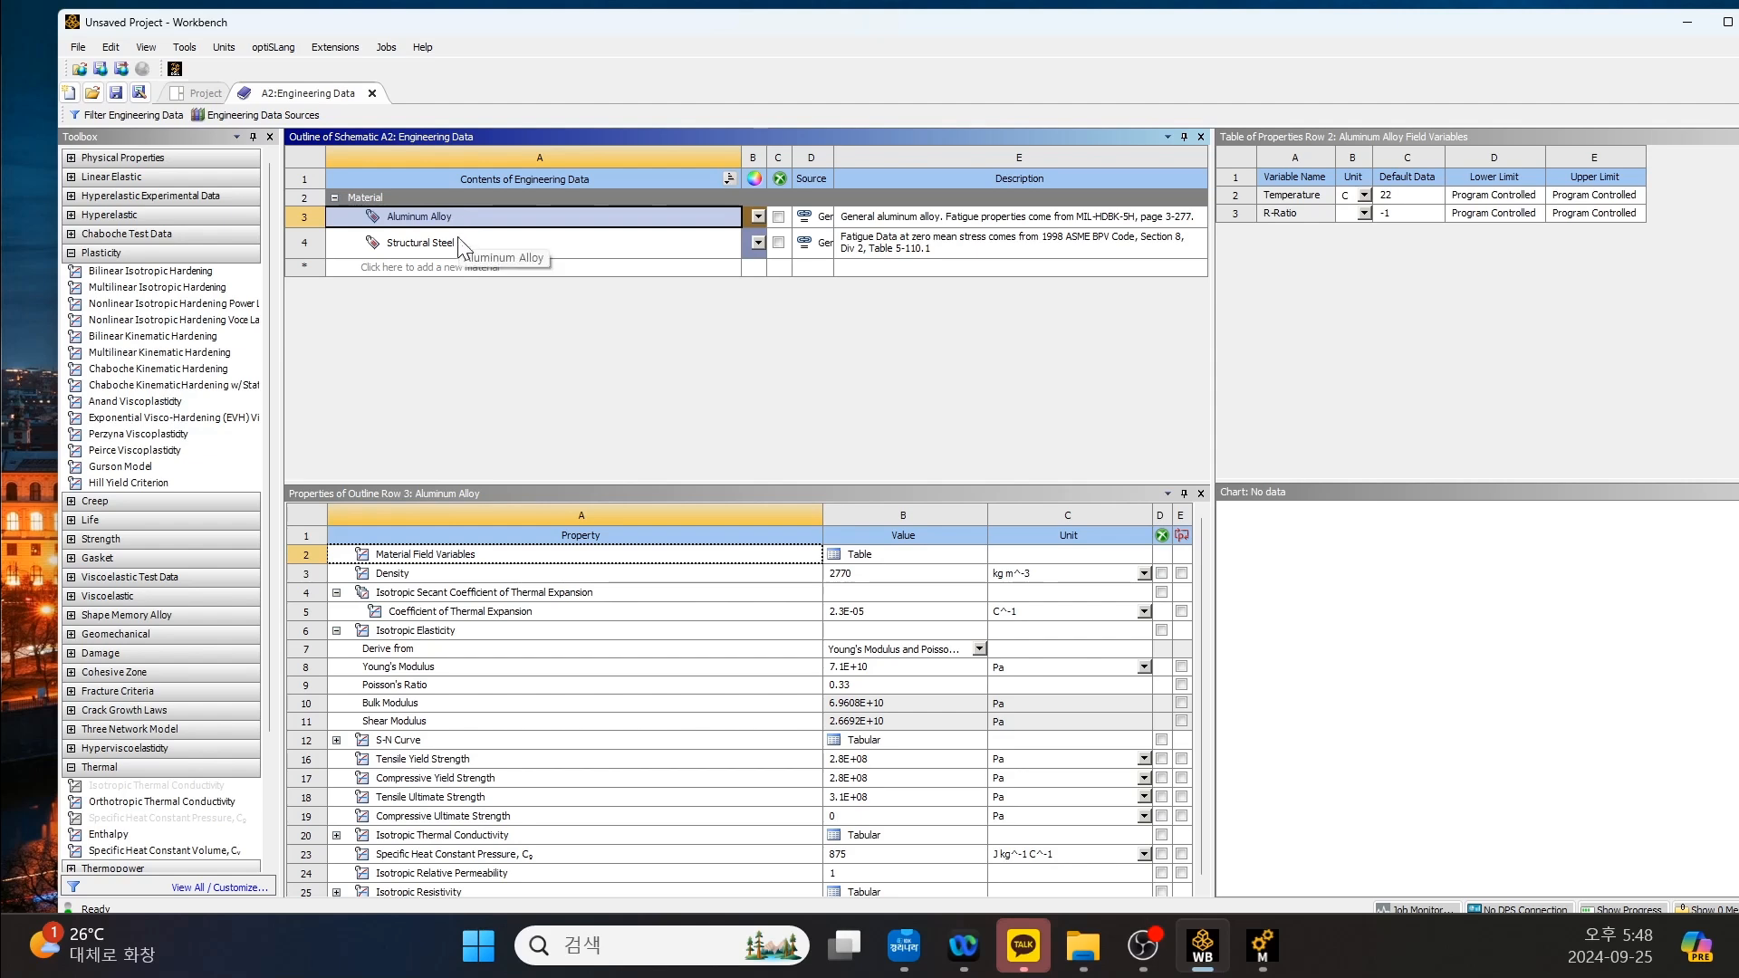
pyautogui.click(202, 93)
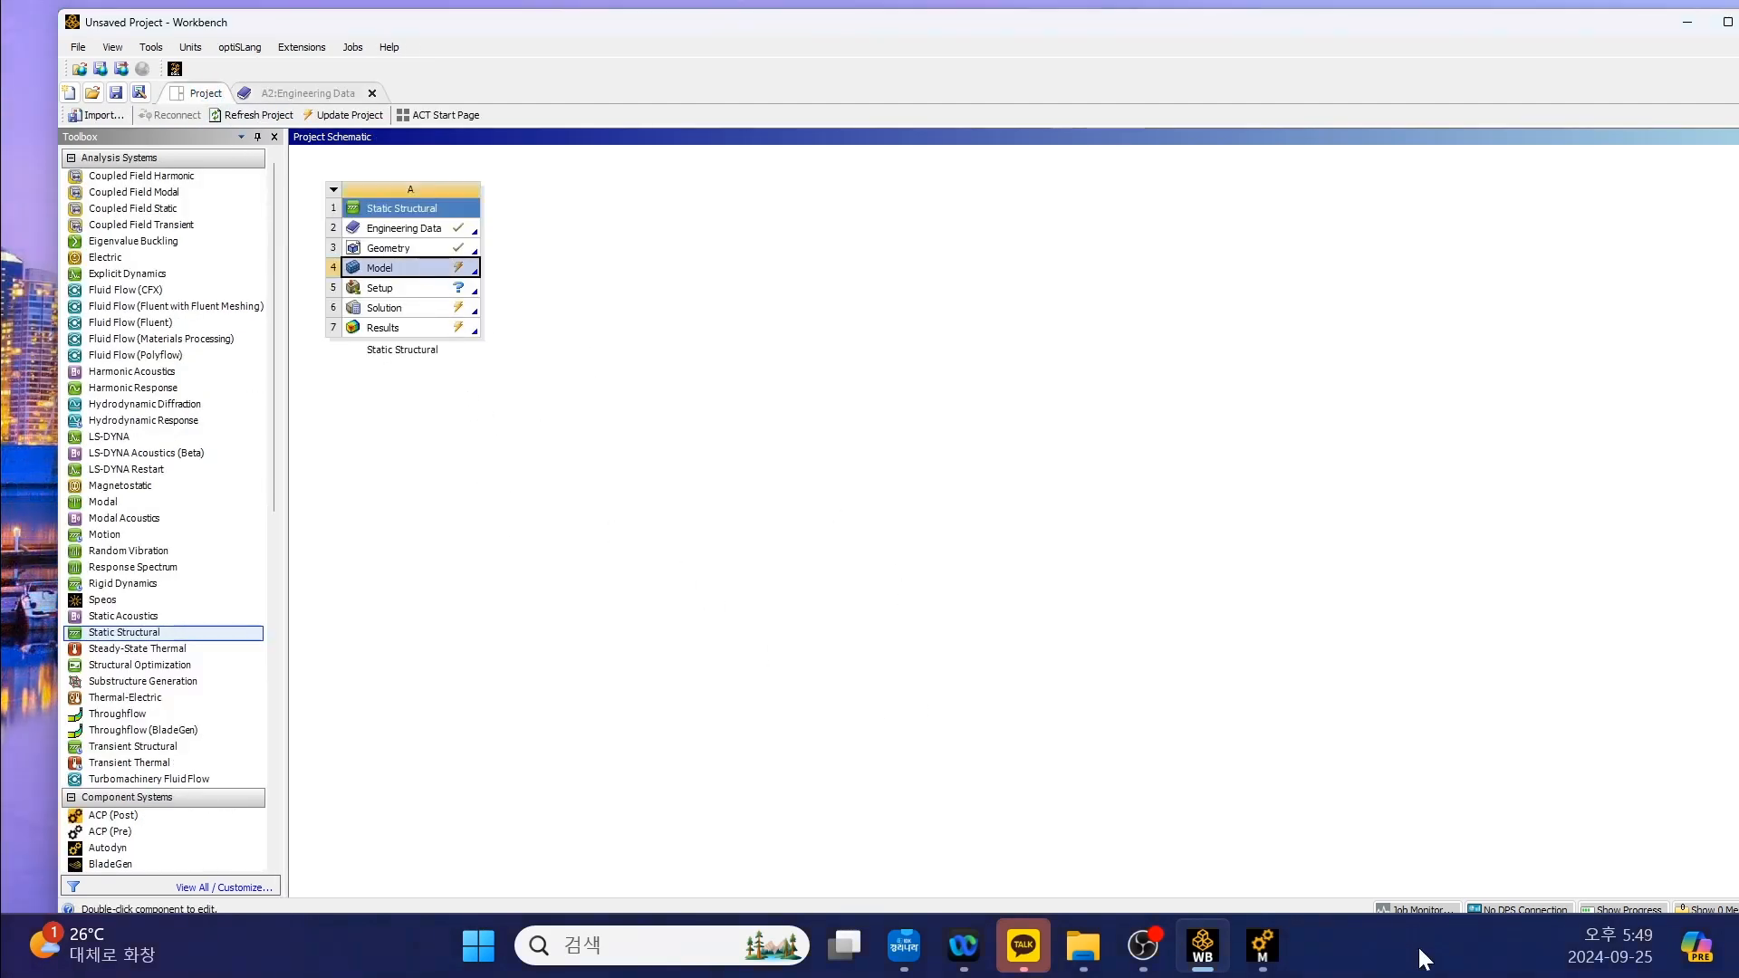
# In Mechanical, assign Aluminum Alloy as the material of the 2-FreeParts|1 body.
pyautogui.click(1264, 951)
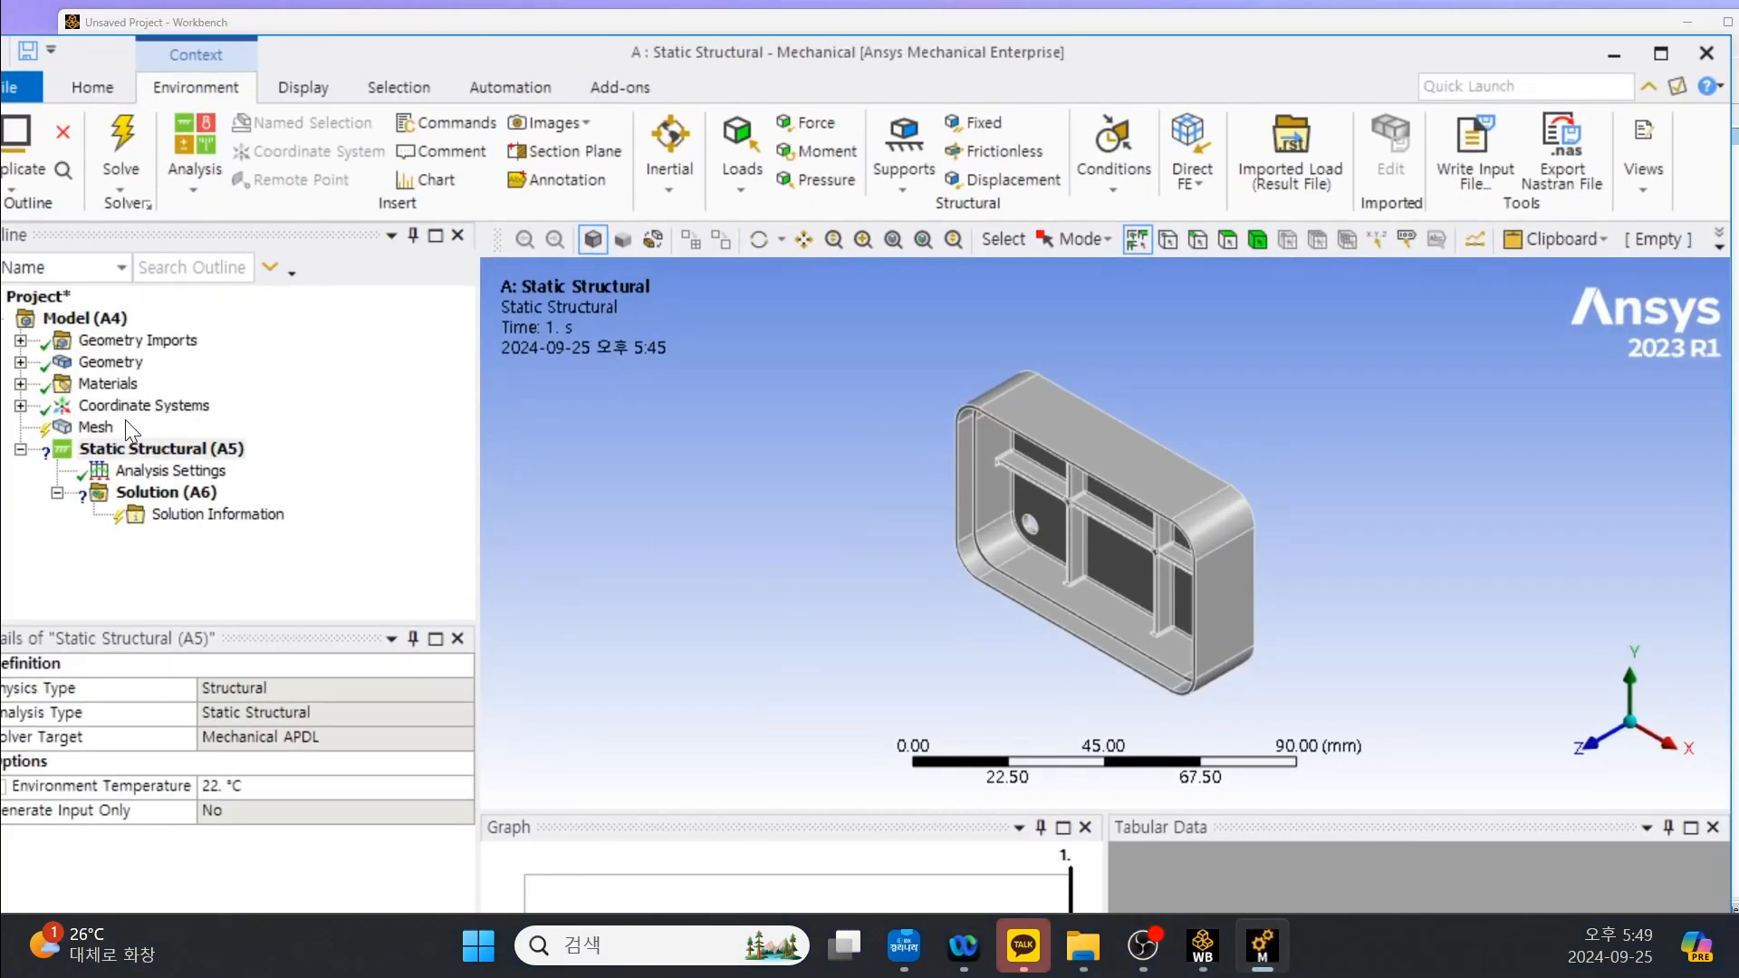
pyautogui.click(107, 362)
pyautogui.click(21, 362)
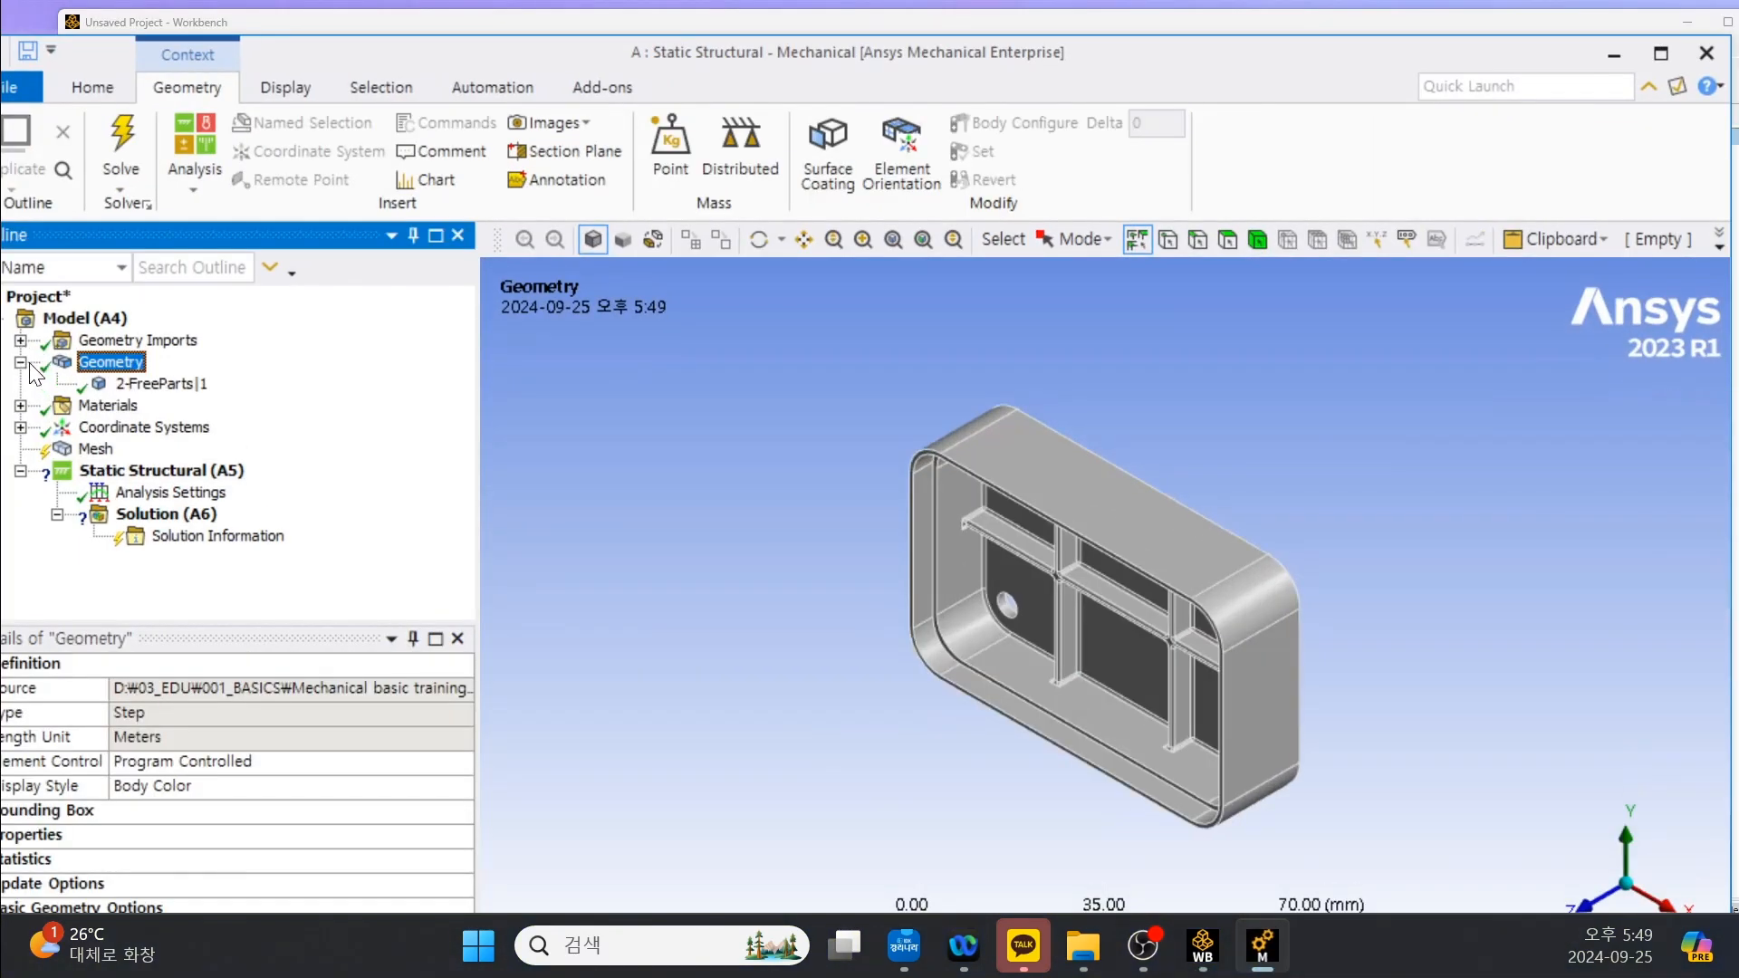
pyautogui.click(138, 384)
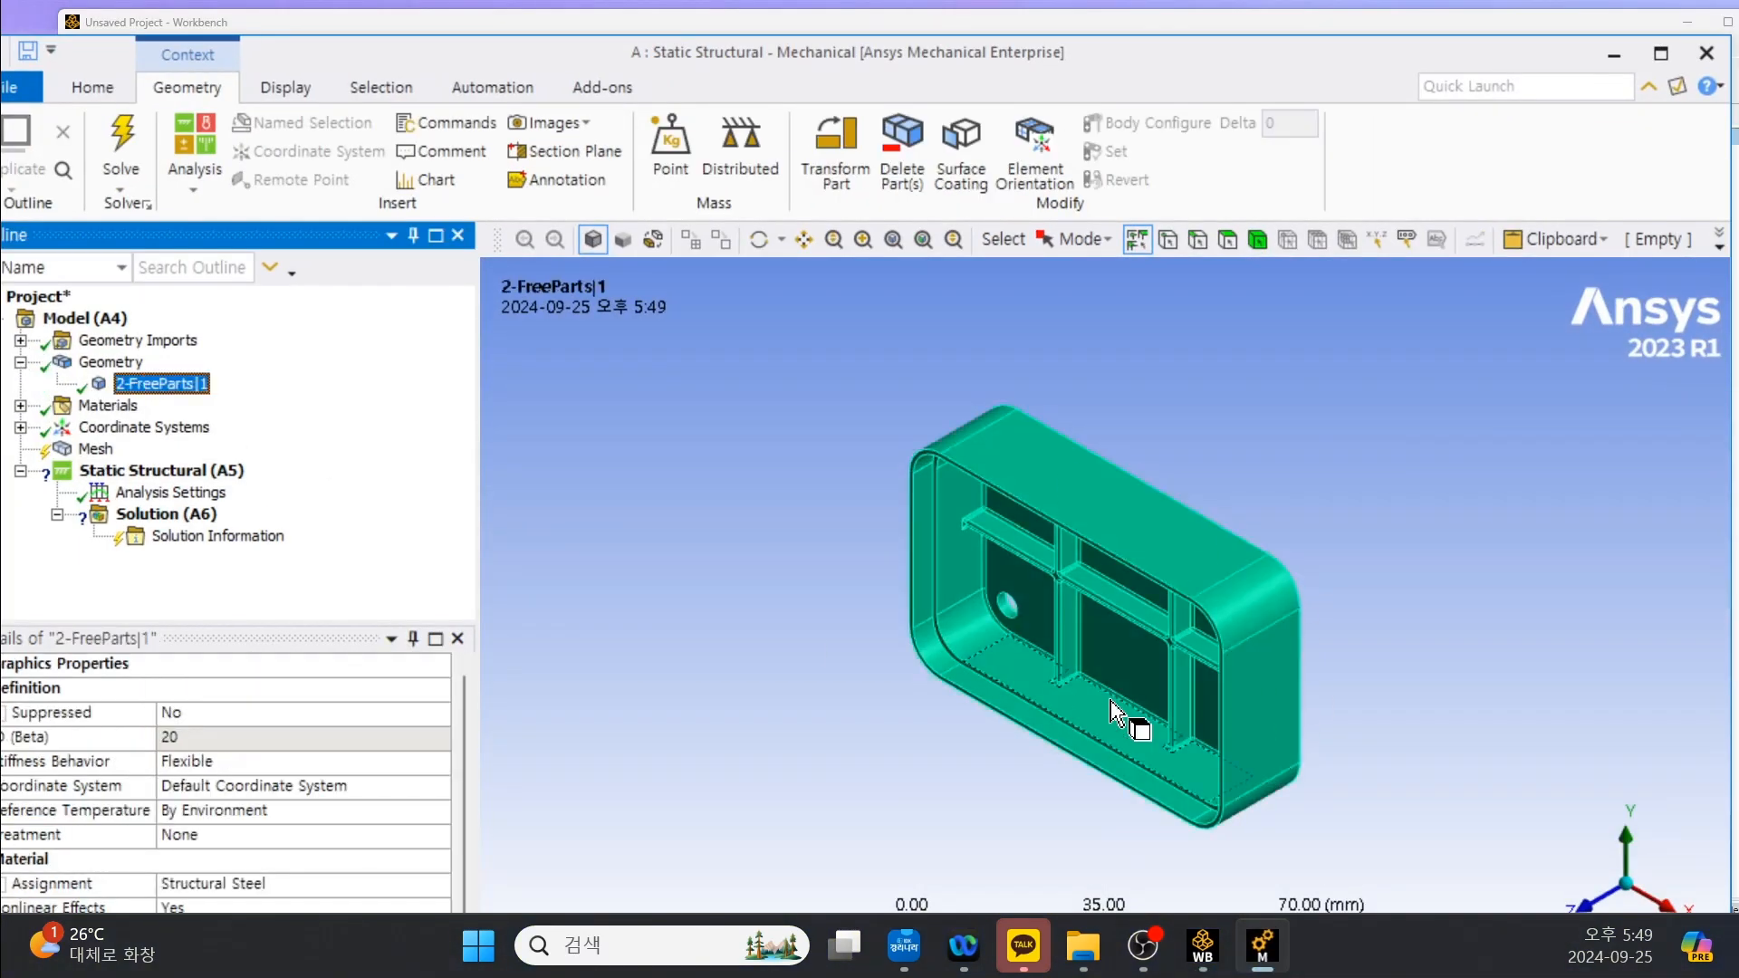
pyautogui.scroll(-1, 194, 813)
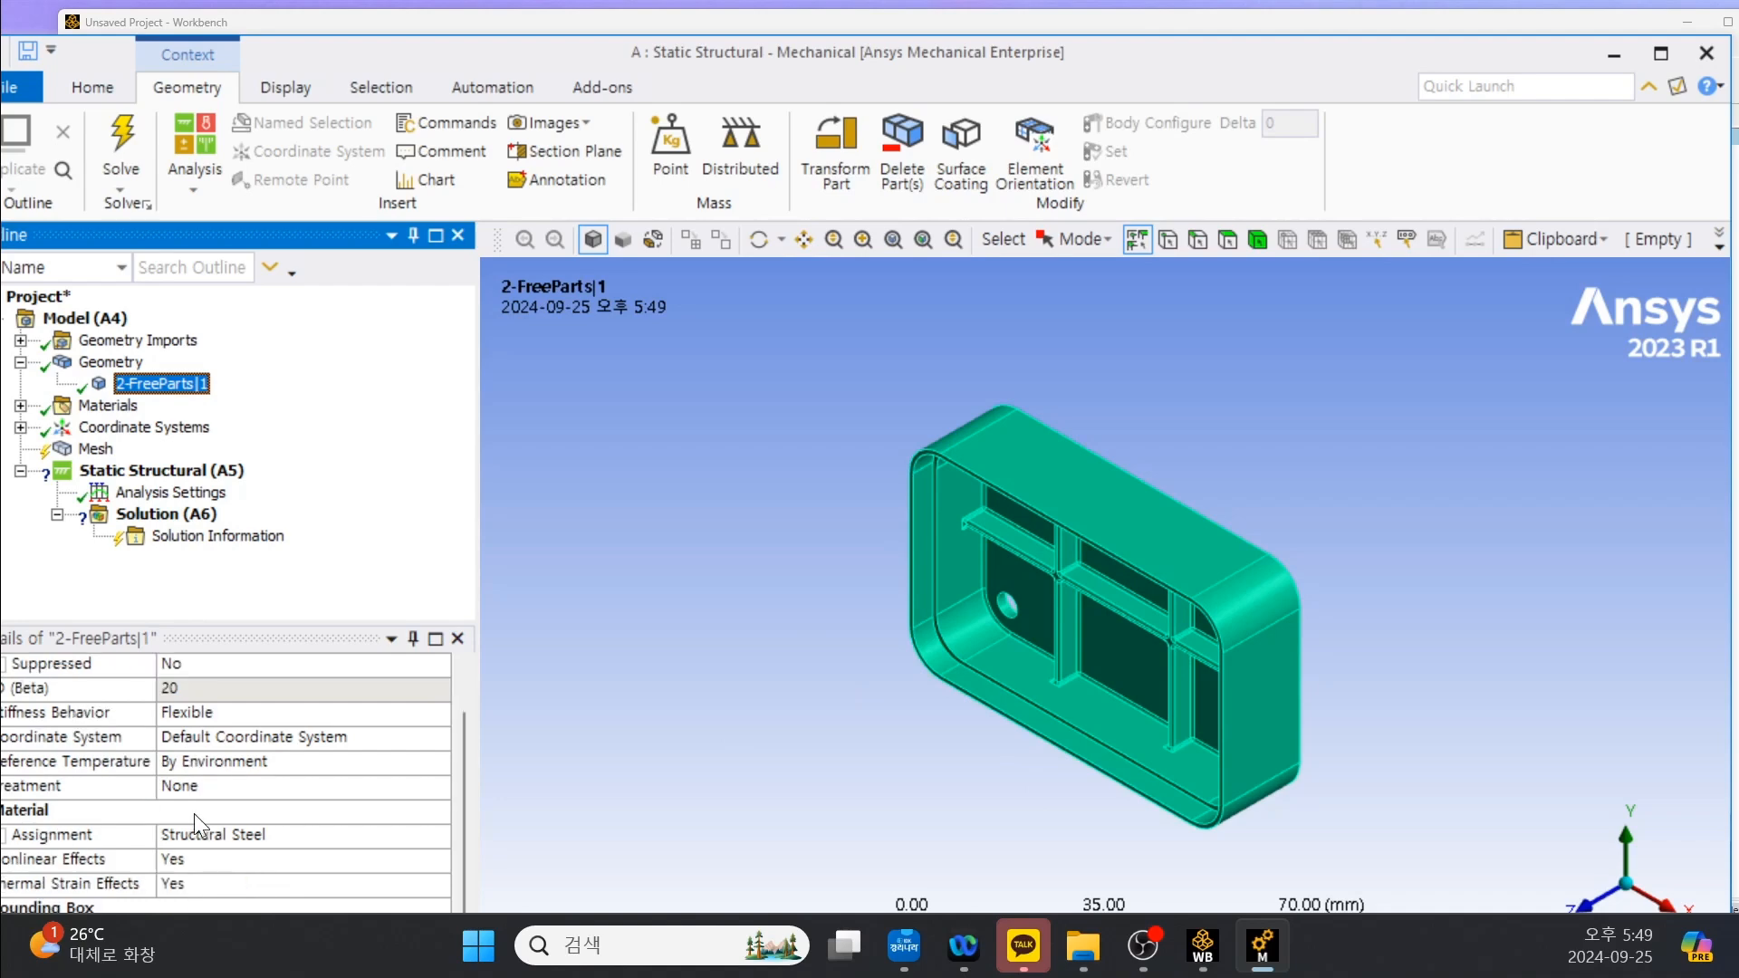
pyautogui.click(282, 836)
pyautogui.click(440, 836)
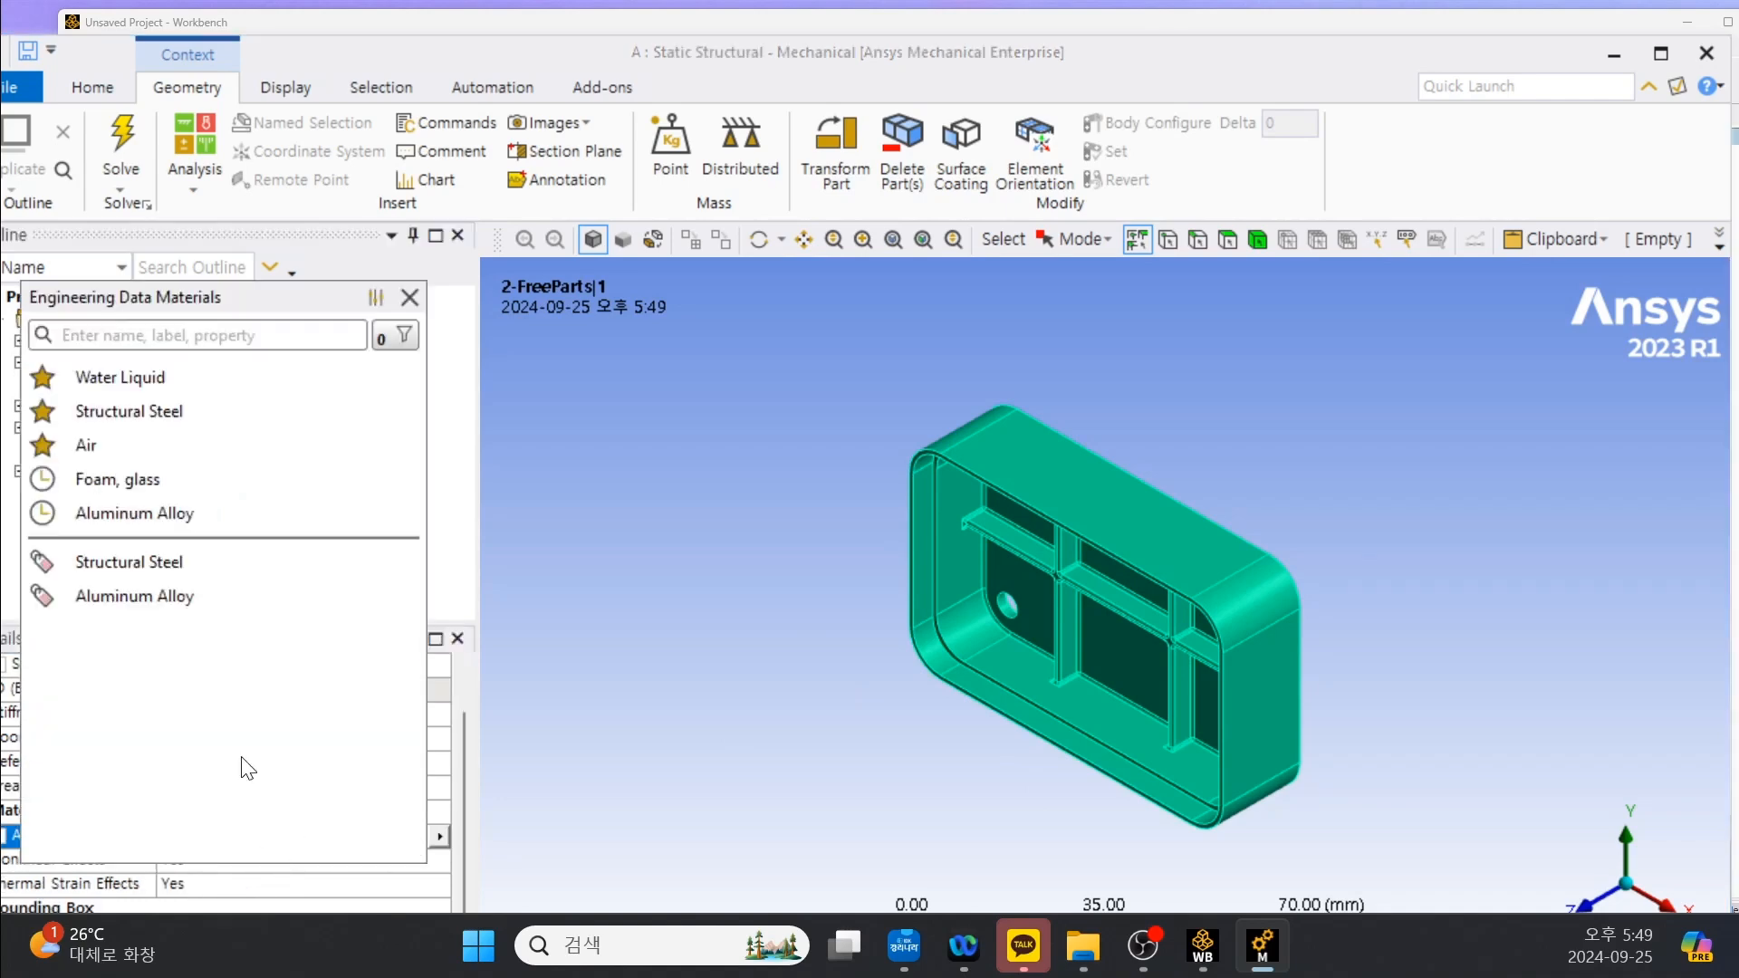
pyautogui.click(172, 598)
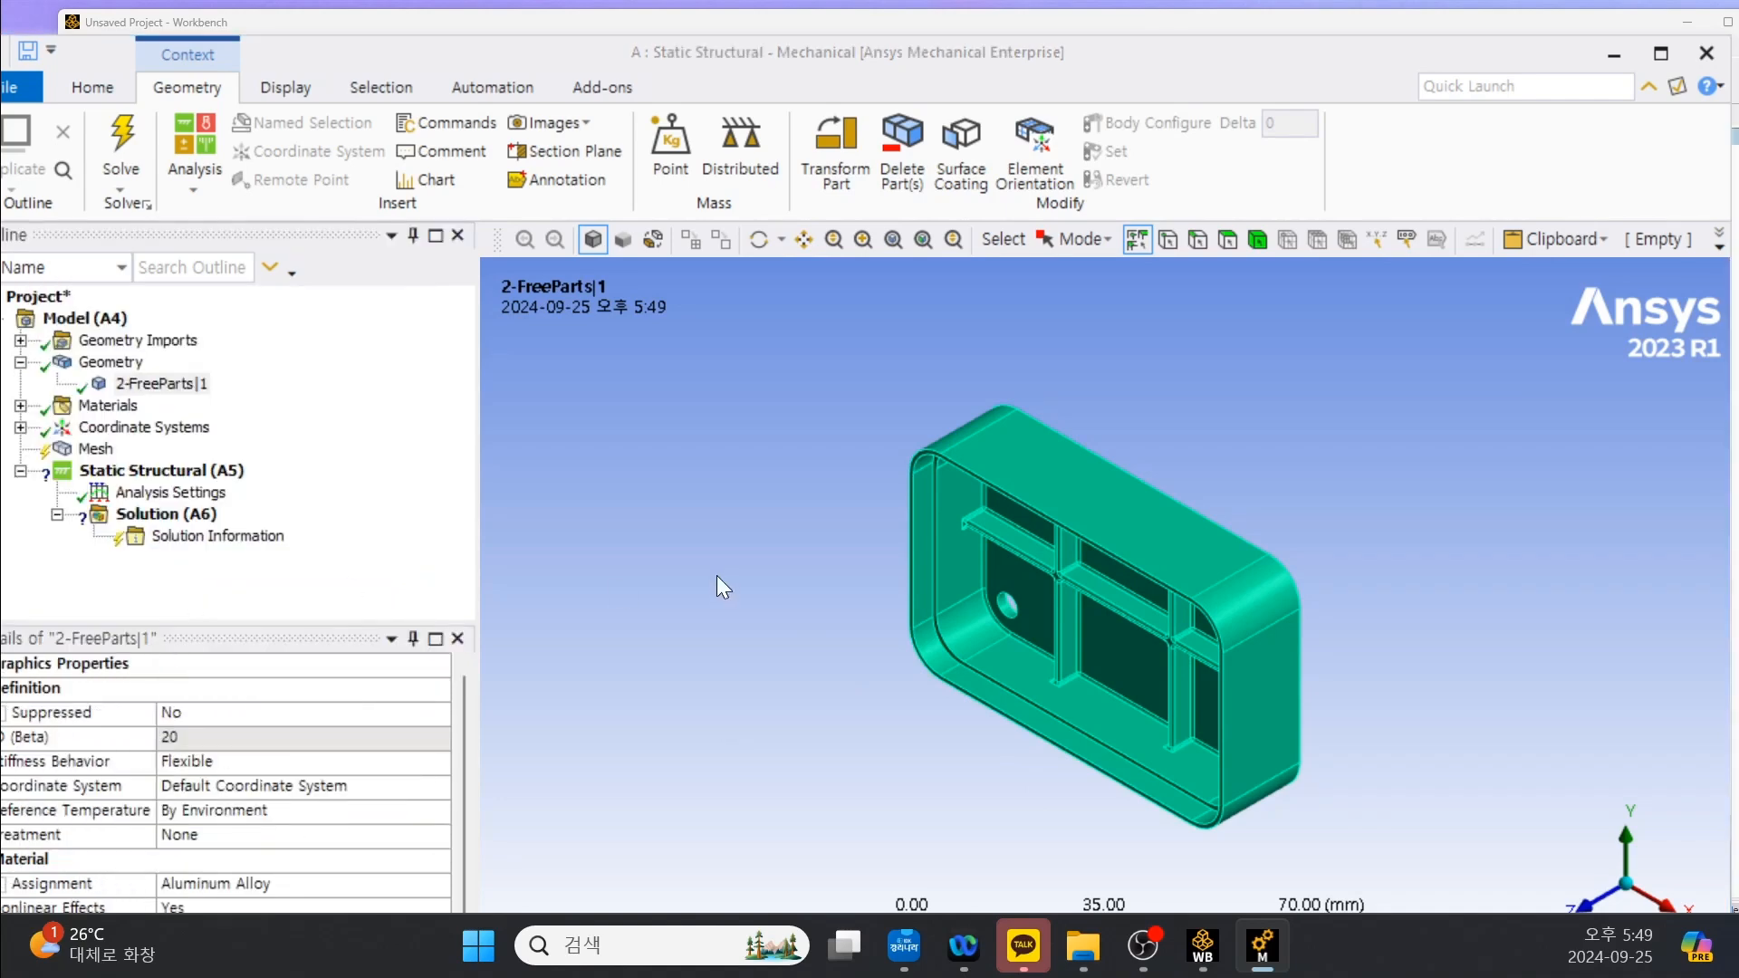
# Reposition the Mechanical window and open the Mechanical Application Wizard for the stress analysis.
pyautogui.moveTo(1208, 36); pyautogui.dragTo(1137, 25)
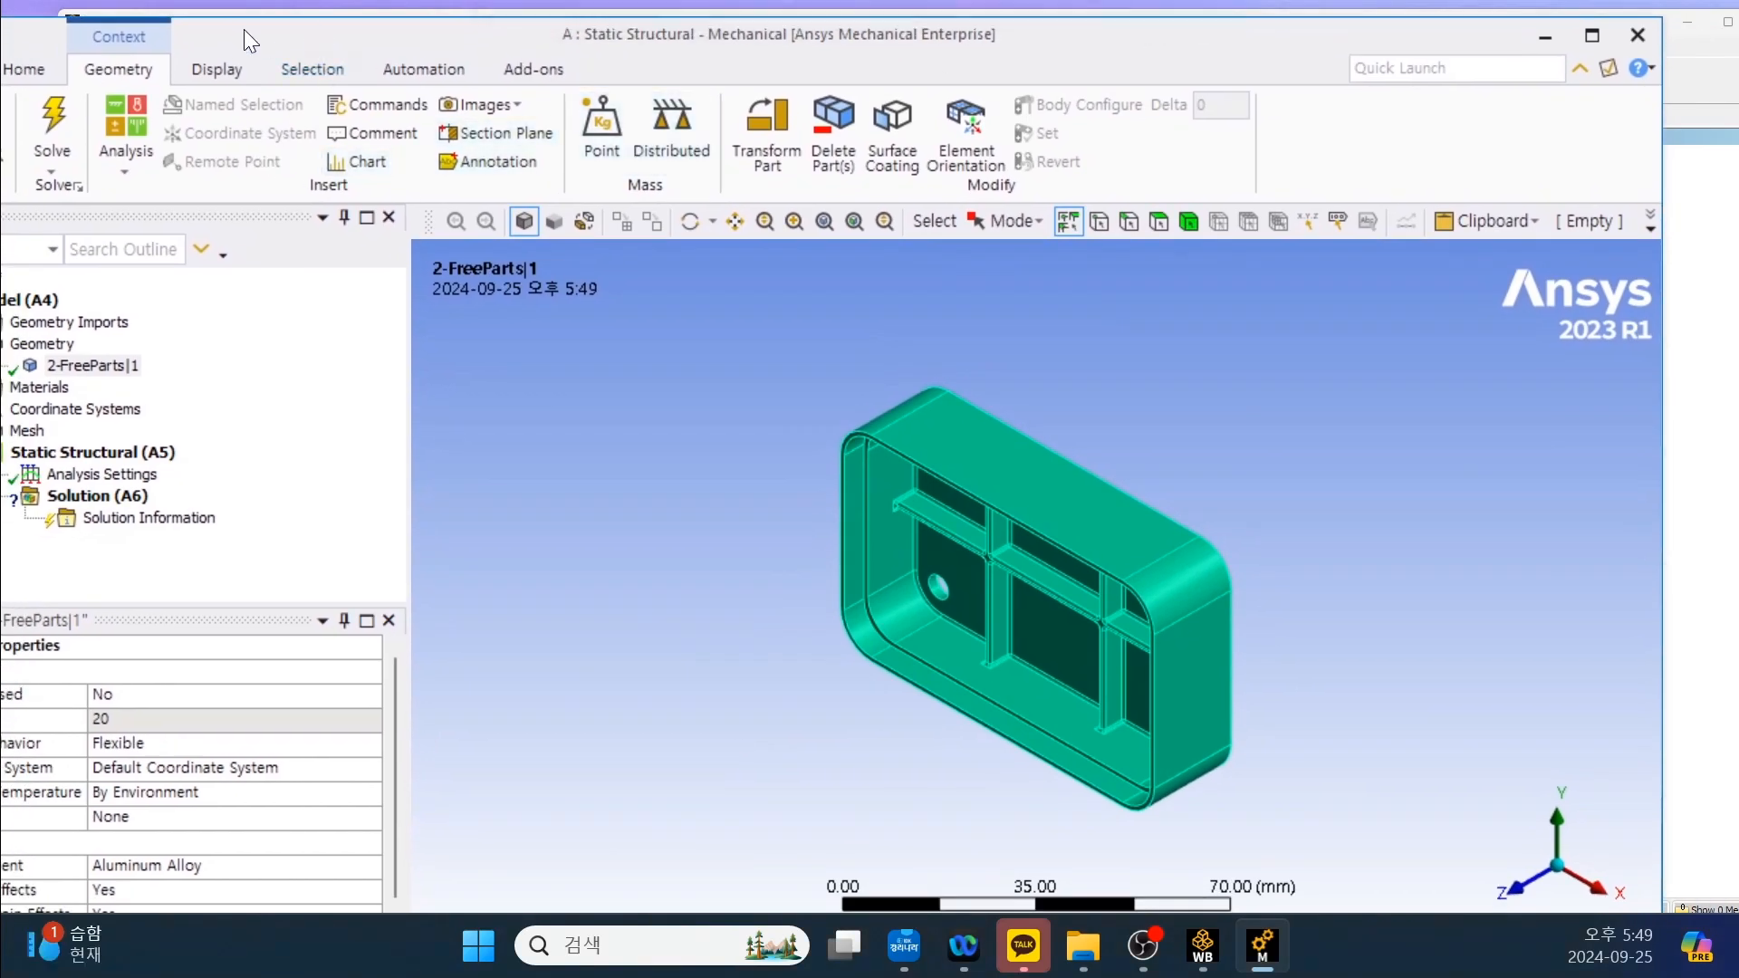
pyautogui.moveTo(242, 29); pyautogui.dragTo(283, 45)
pyautogui.click(65, 85)
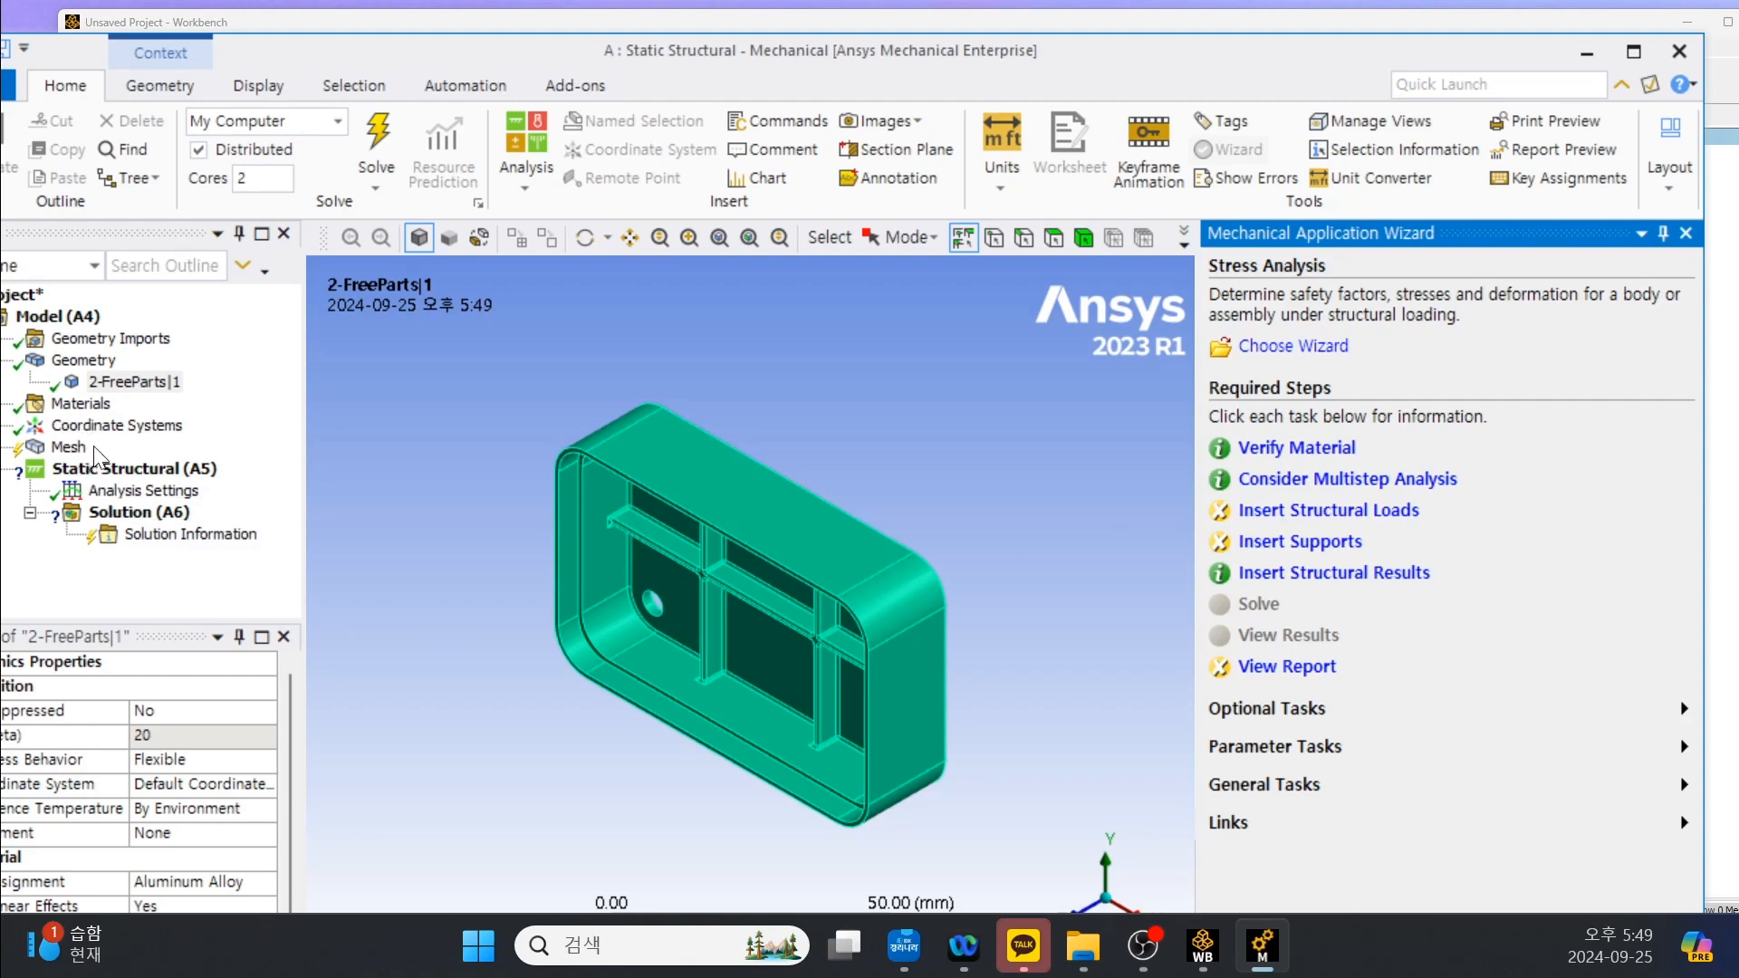
# Follow the wizard's structural load task to add a Pressure load on the exterior faces of the housing.
pyautogui.click(140, 490)
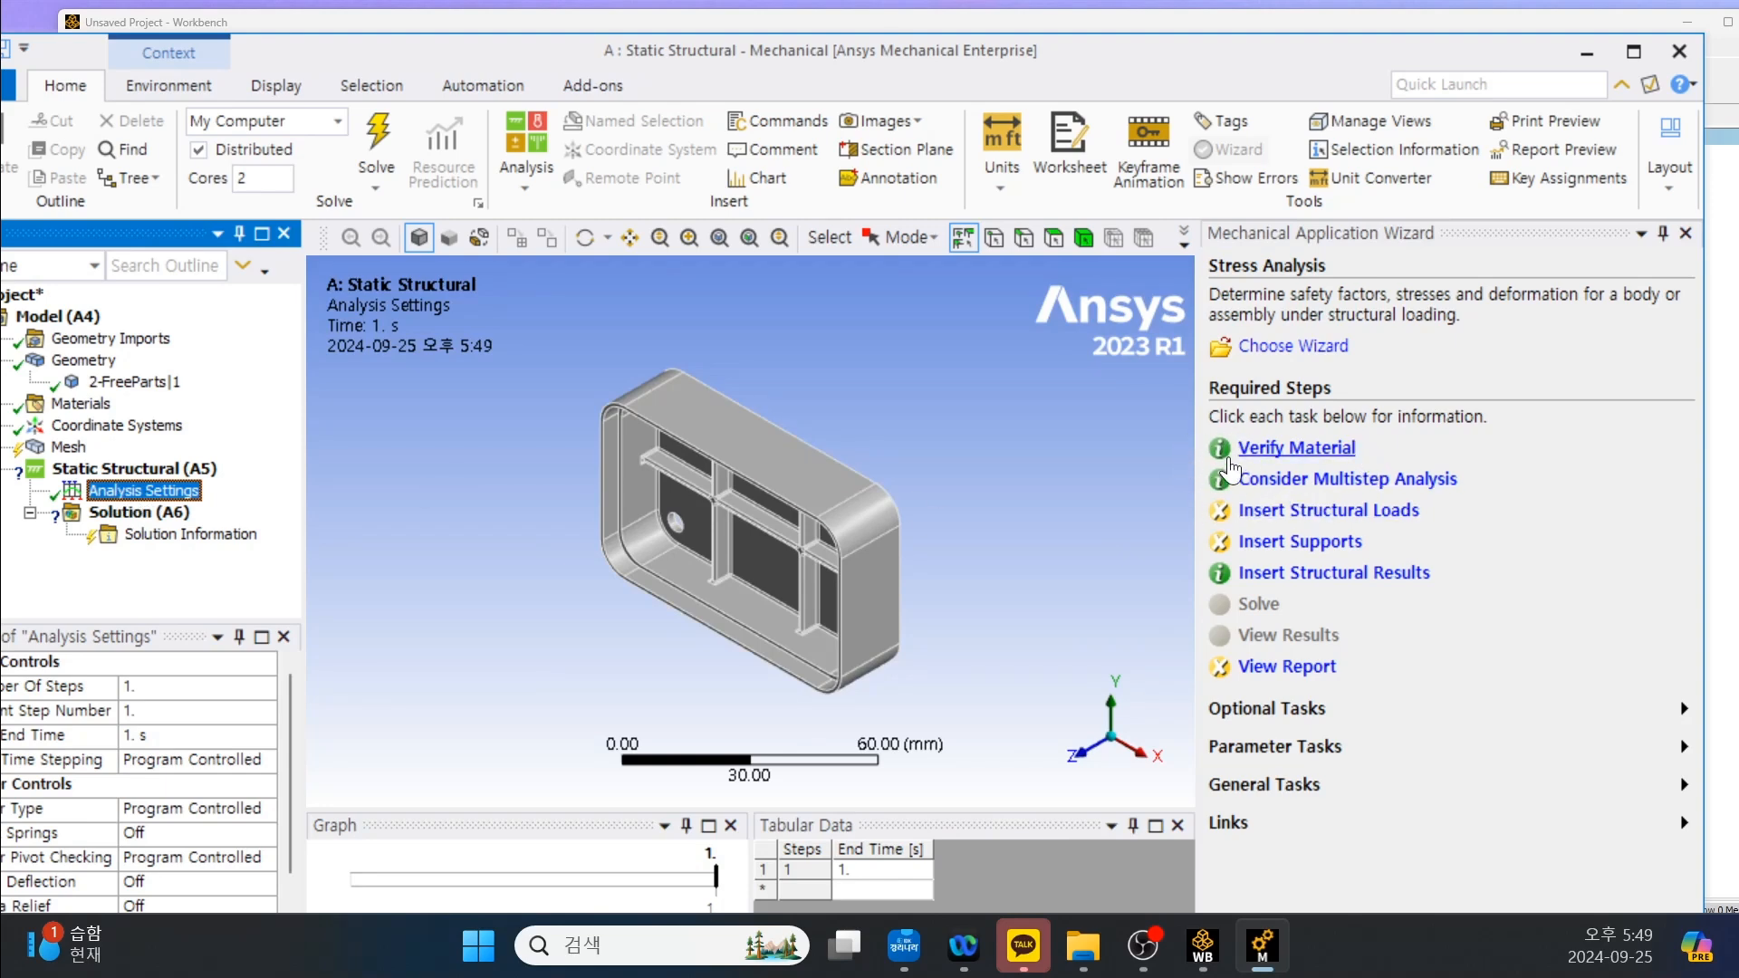
pyautogui.click(1318, 512)
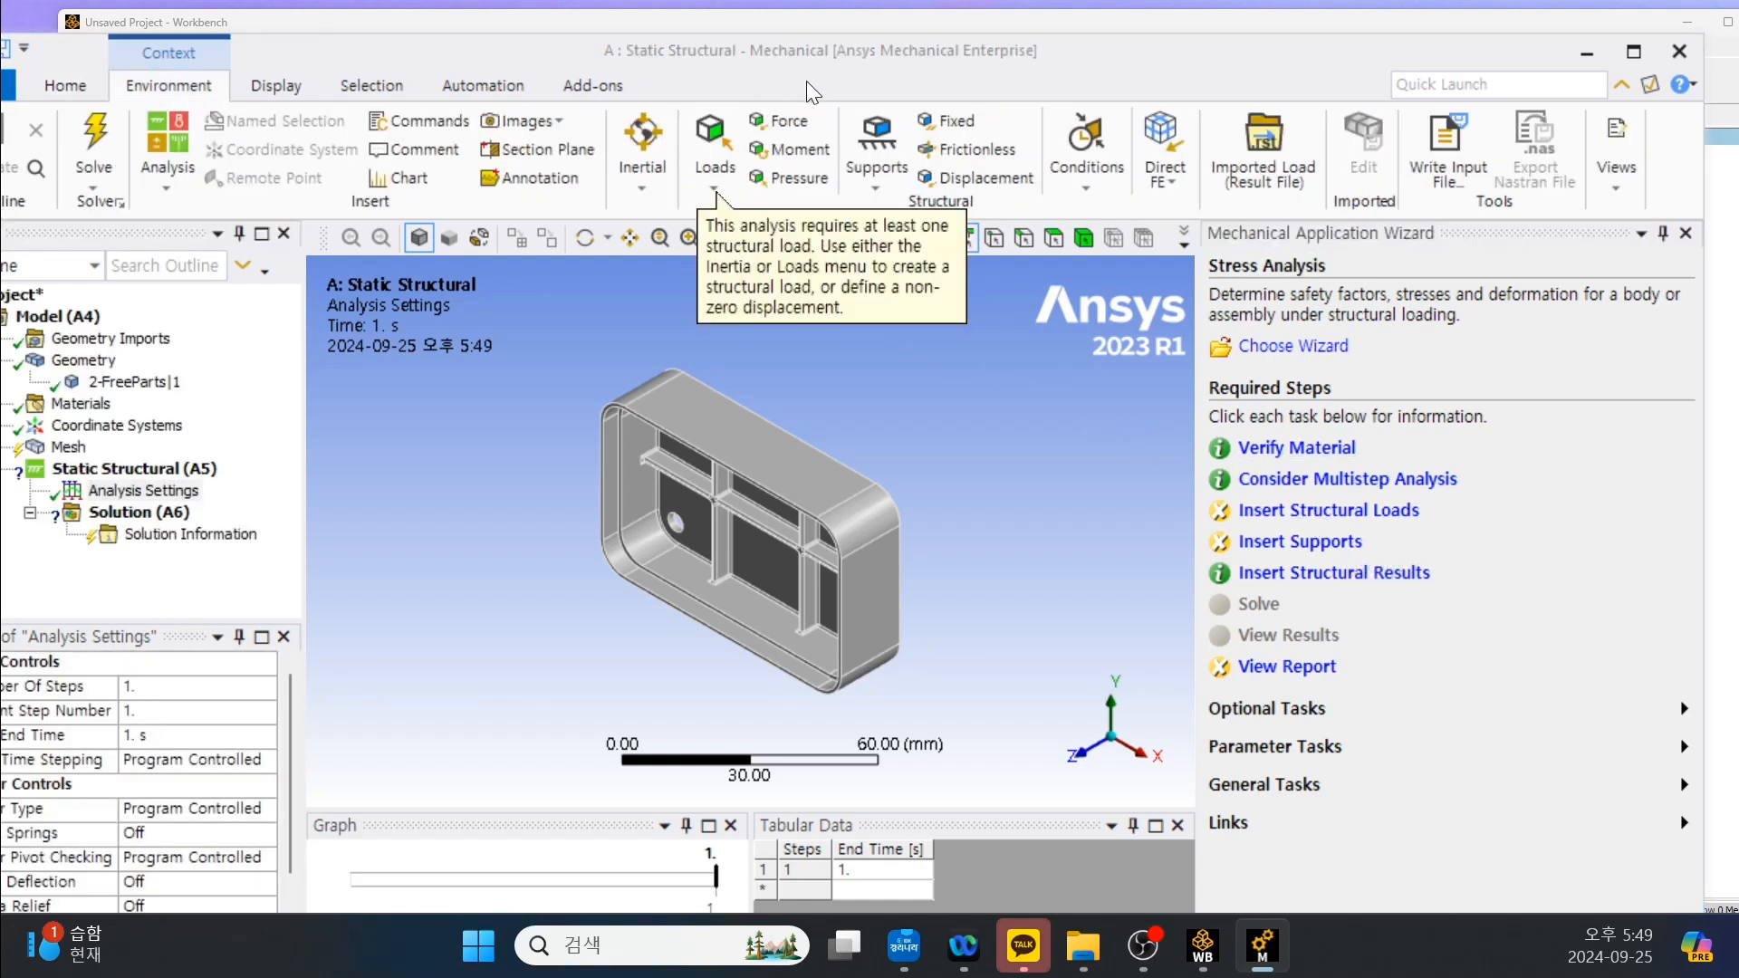
pyautogui.click(801, 178)
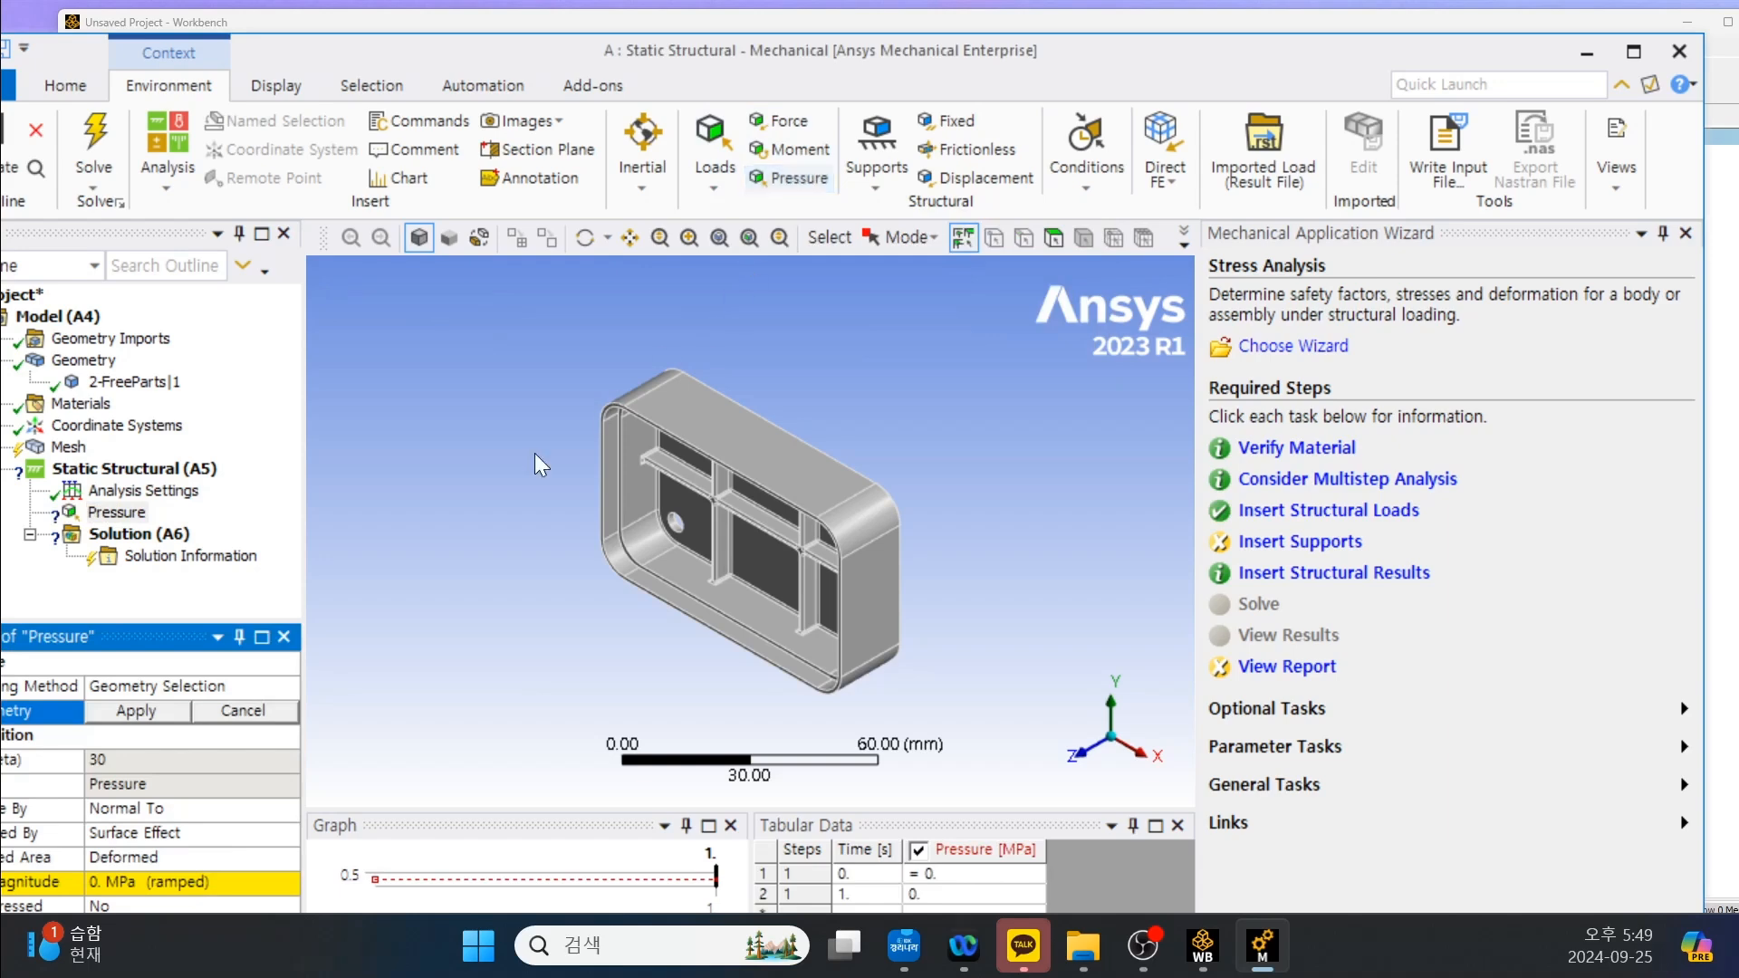
pyautogui.click(716, 426)
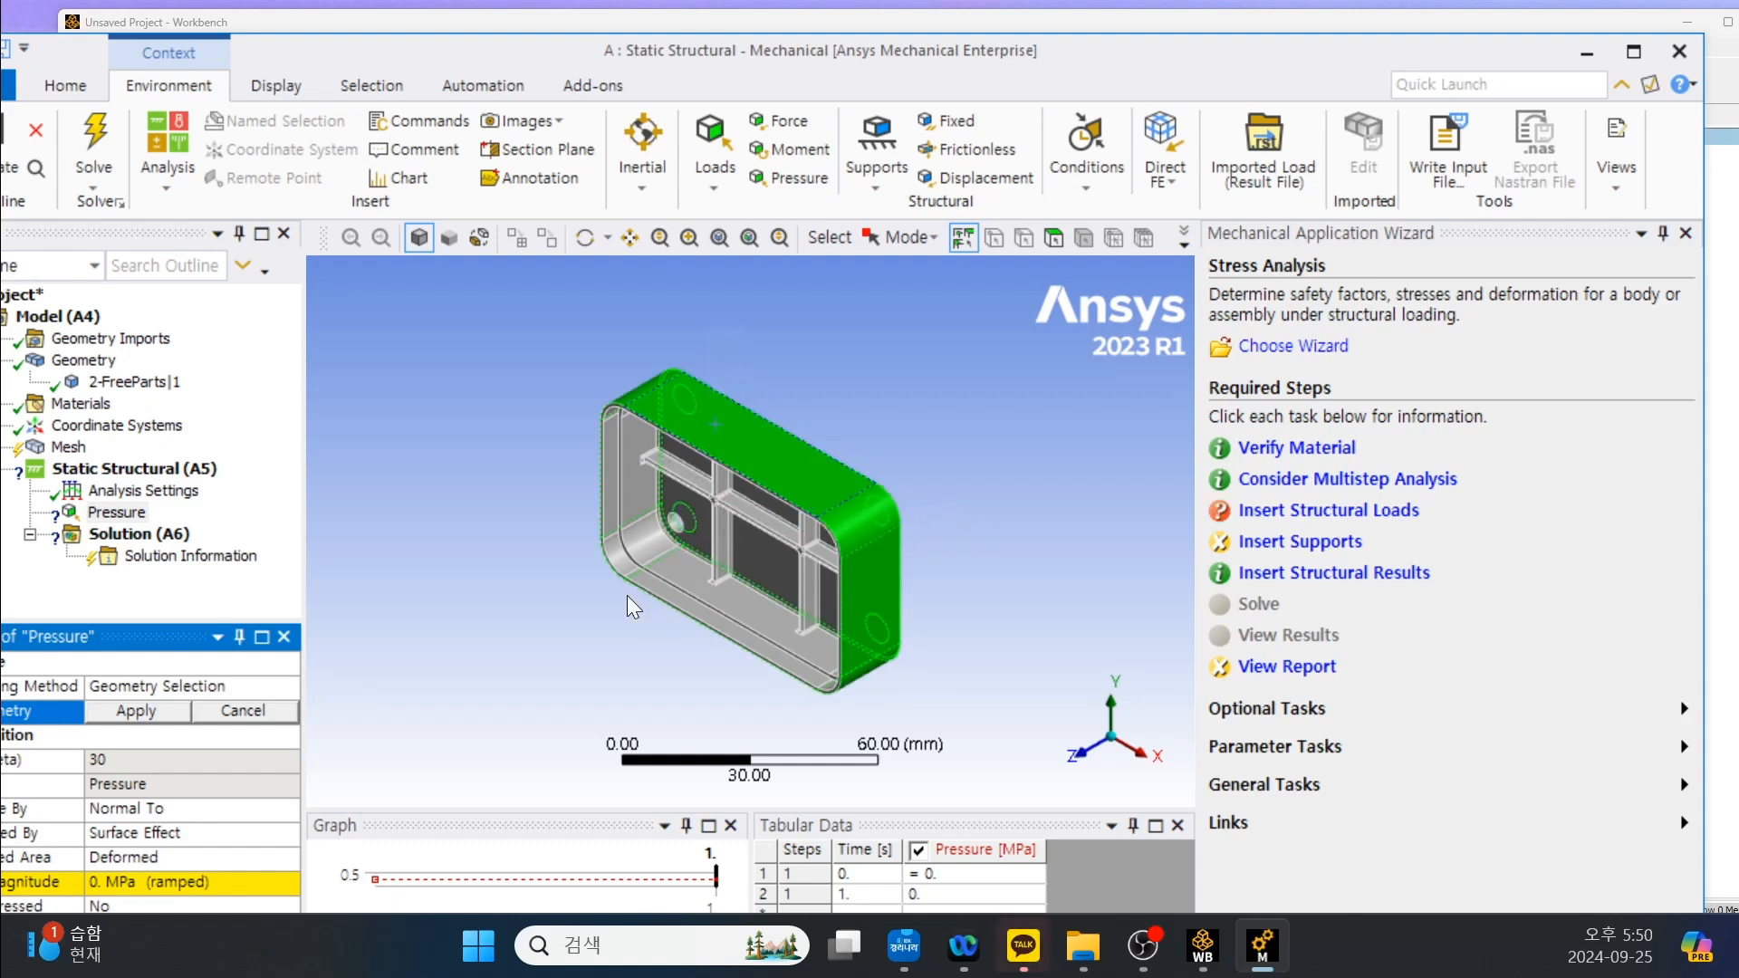
pyautogui.click(143, 711)
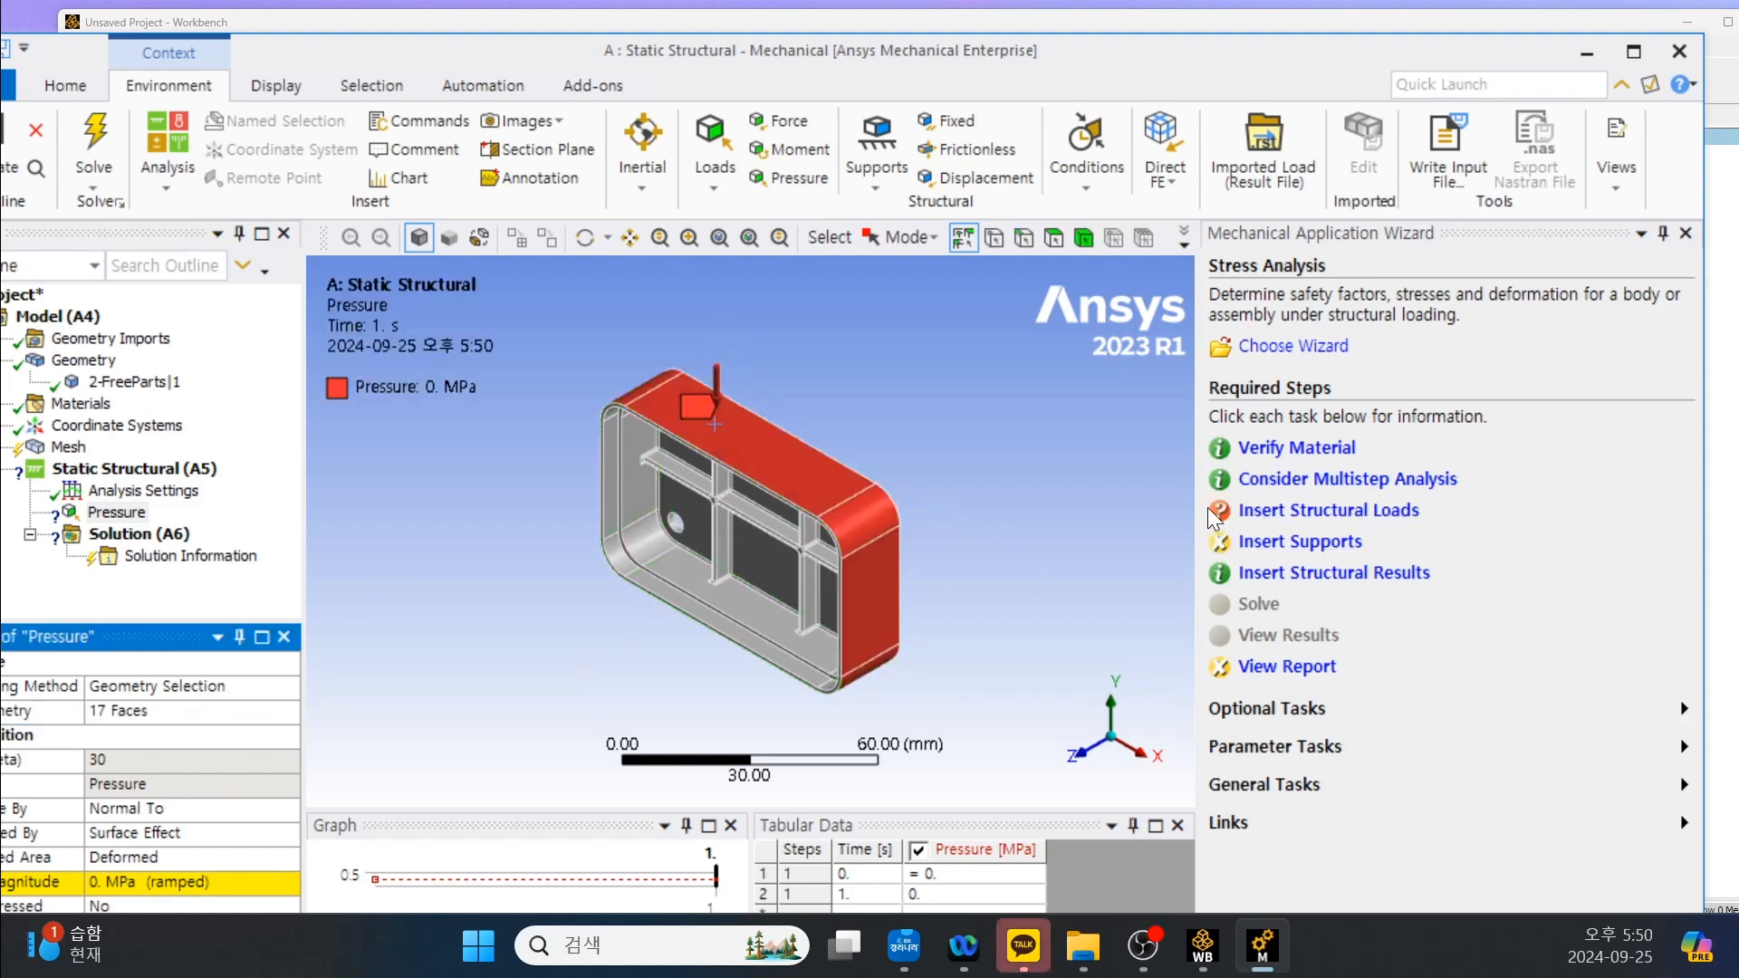
# Set the magnitude of the pressure on the housing's exterior faces to 1 MPa.
pyautogui.scroll(-2, 820, 530)
pyautogui.moveTo(865, 538); pyautogui.dragTo(584, 554, button='middle')
pyautogui.scroll(1, 909, 539)
pyautogui.scroll(1, 891, 548)
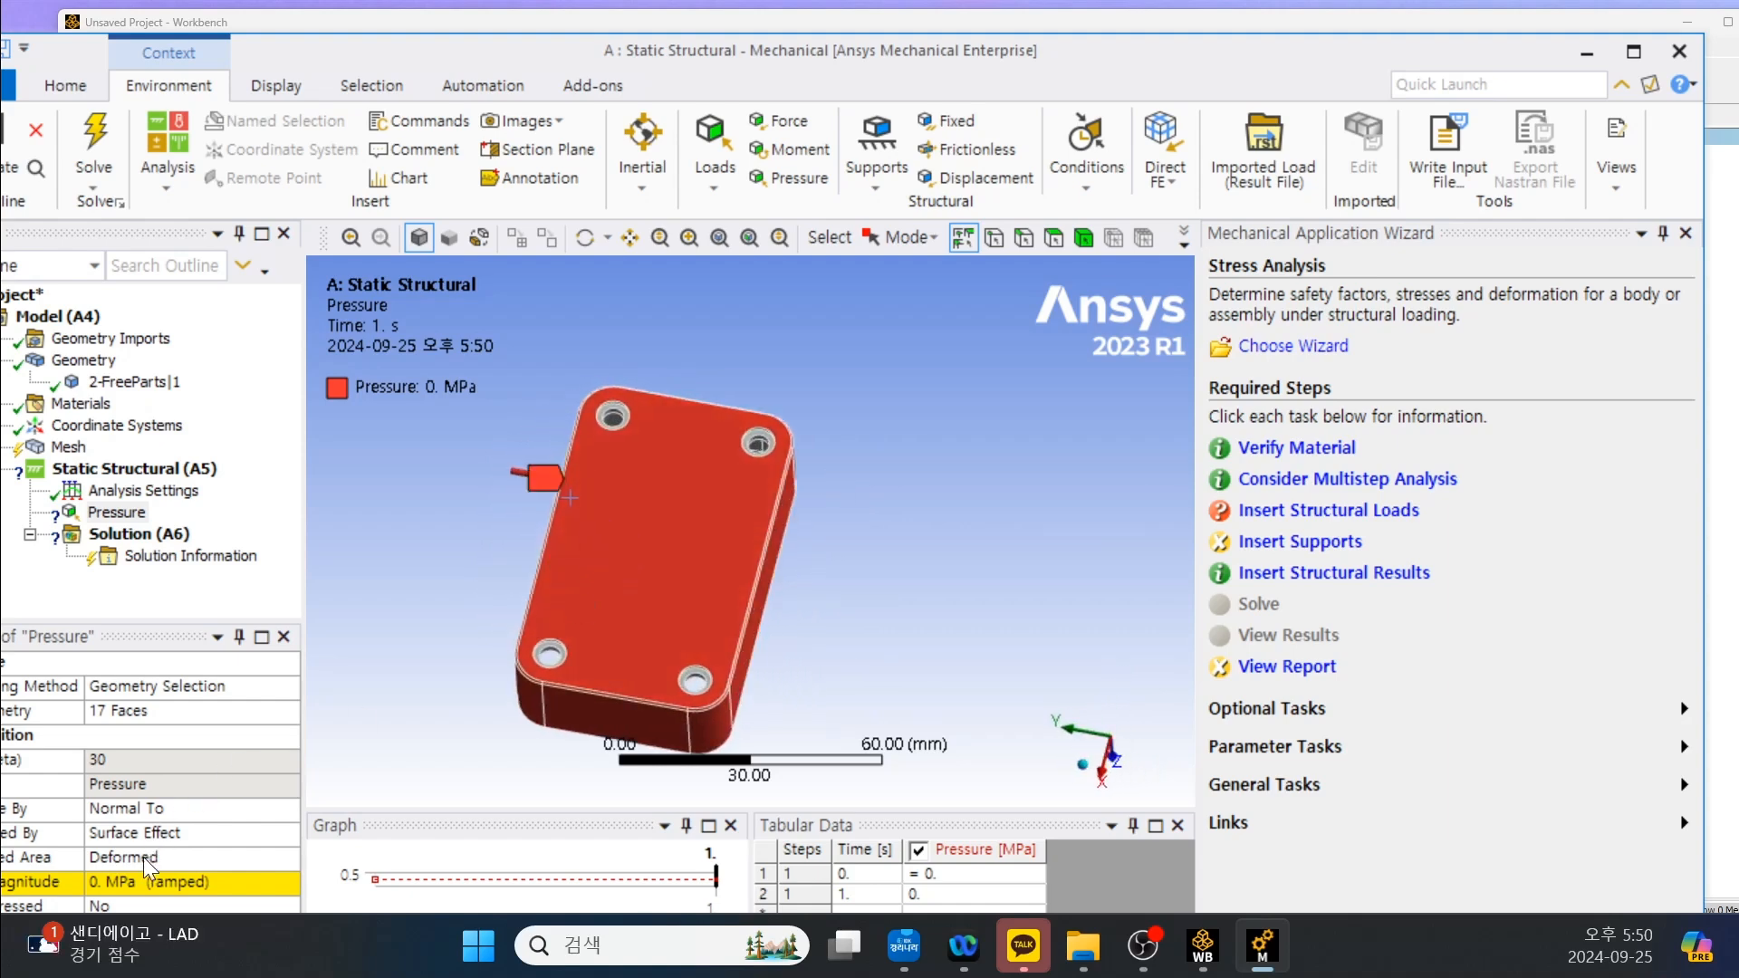
pyautogui.click(156, 881)
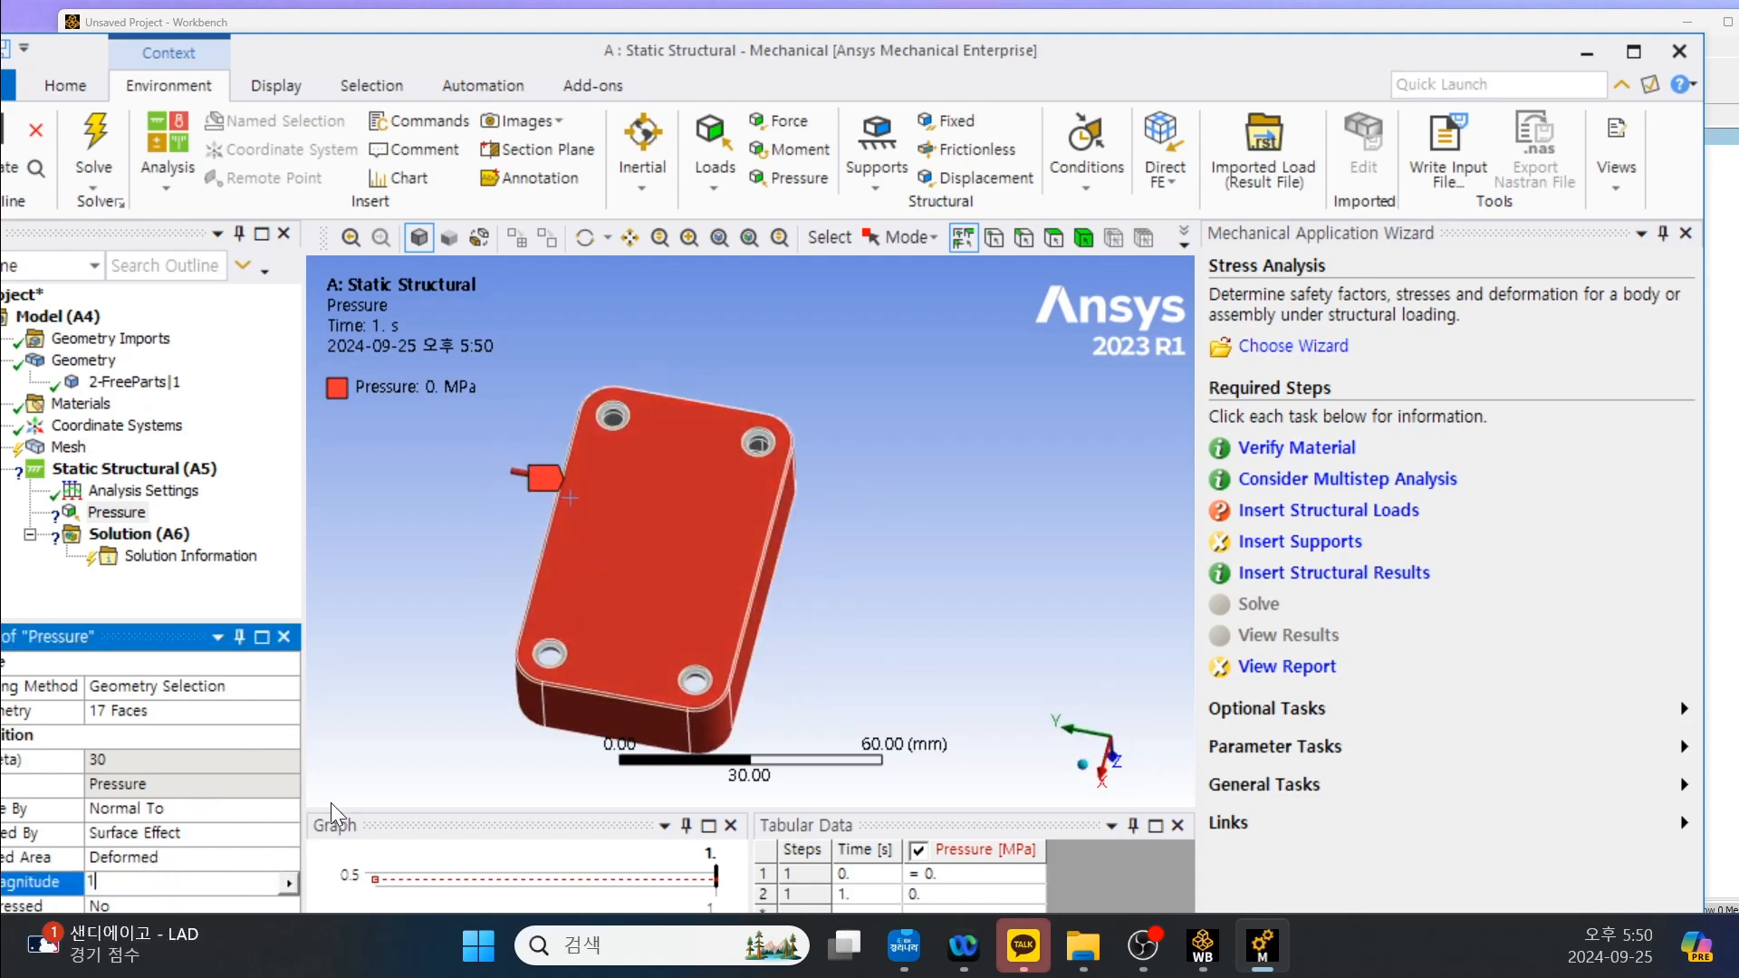
pyautogui.write('1')
pyautogui.press('Return')
# Follow the wizard's supports task to add a Frictionless Support to the static structural analysis.
pyautogui.scroll(-2, 634, 625)
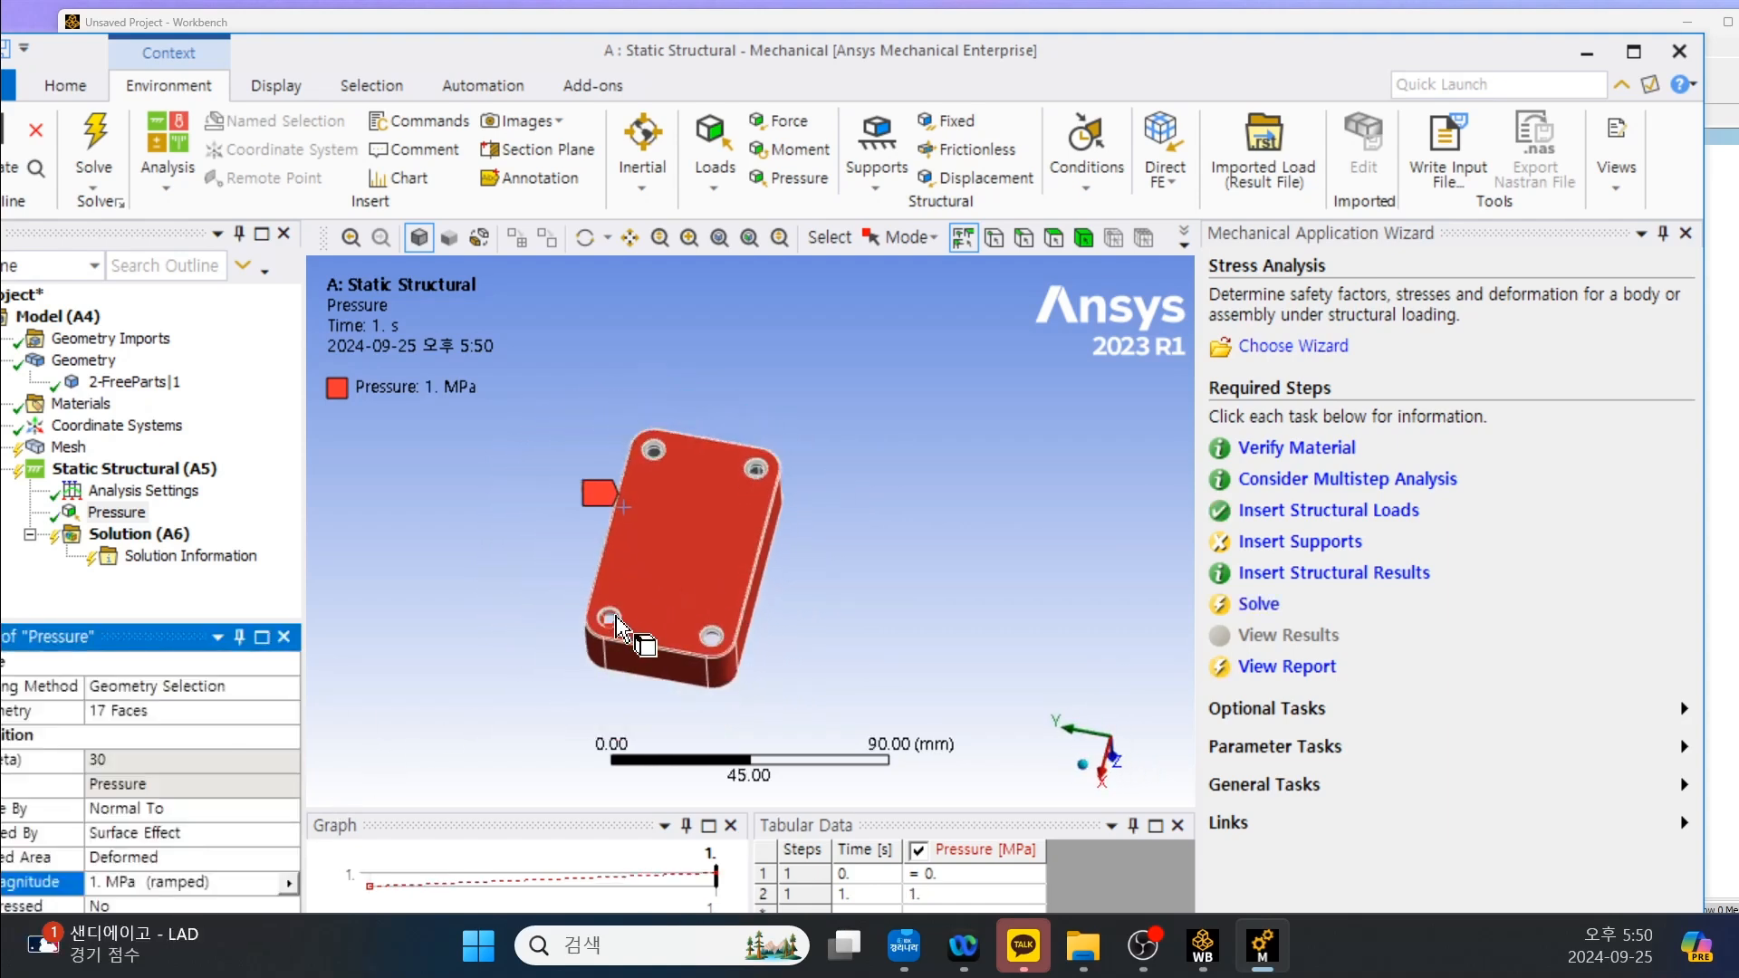
pyautogui.scroll(4, 602, 449)
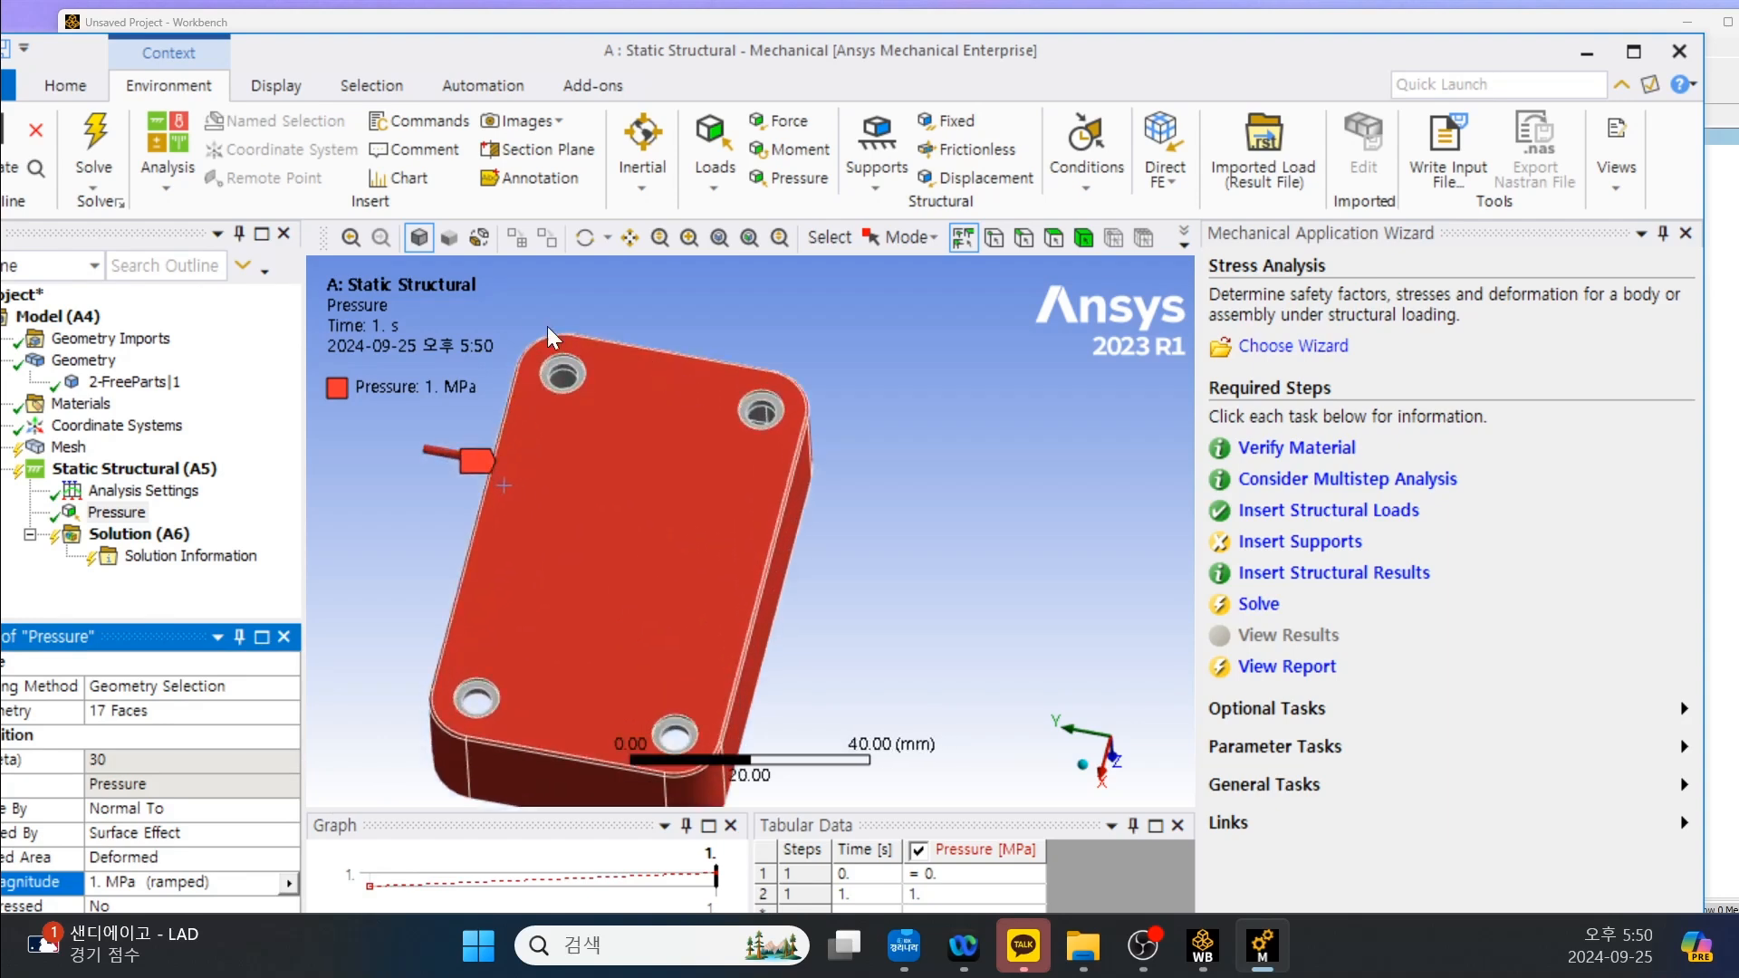
pyautogui.scroll(1, 547, 327)
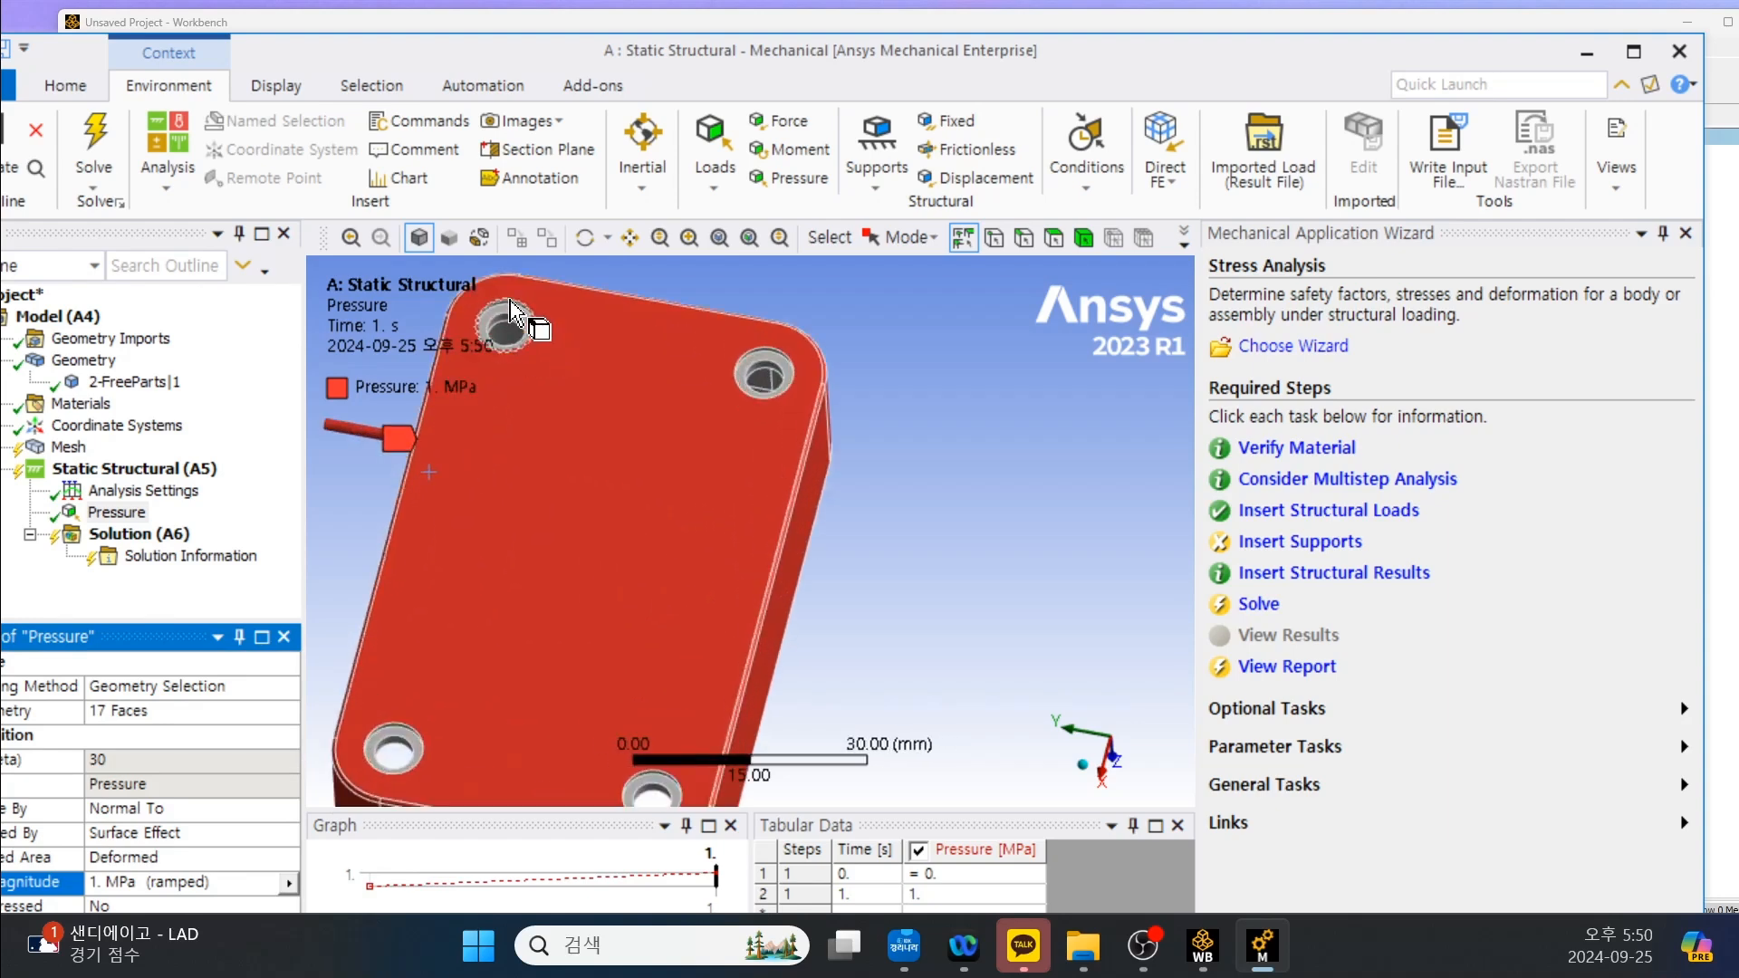
pyautogui.scroll(1, 478, 287)
pyautogui.click(1313, 545)
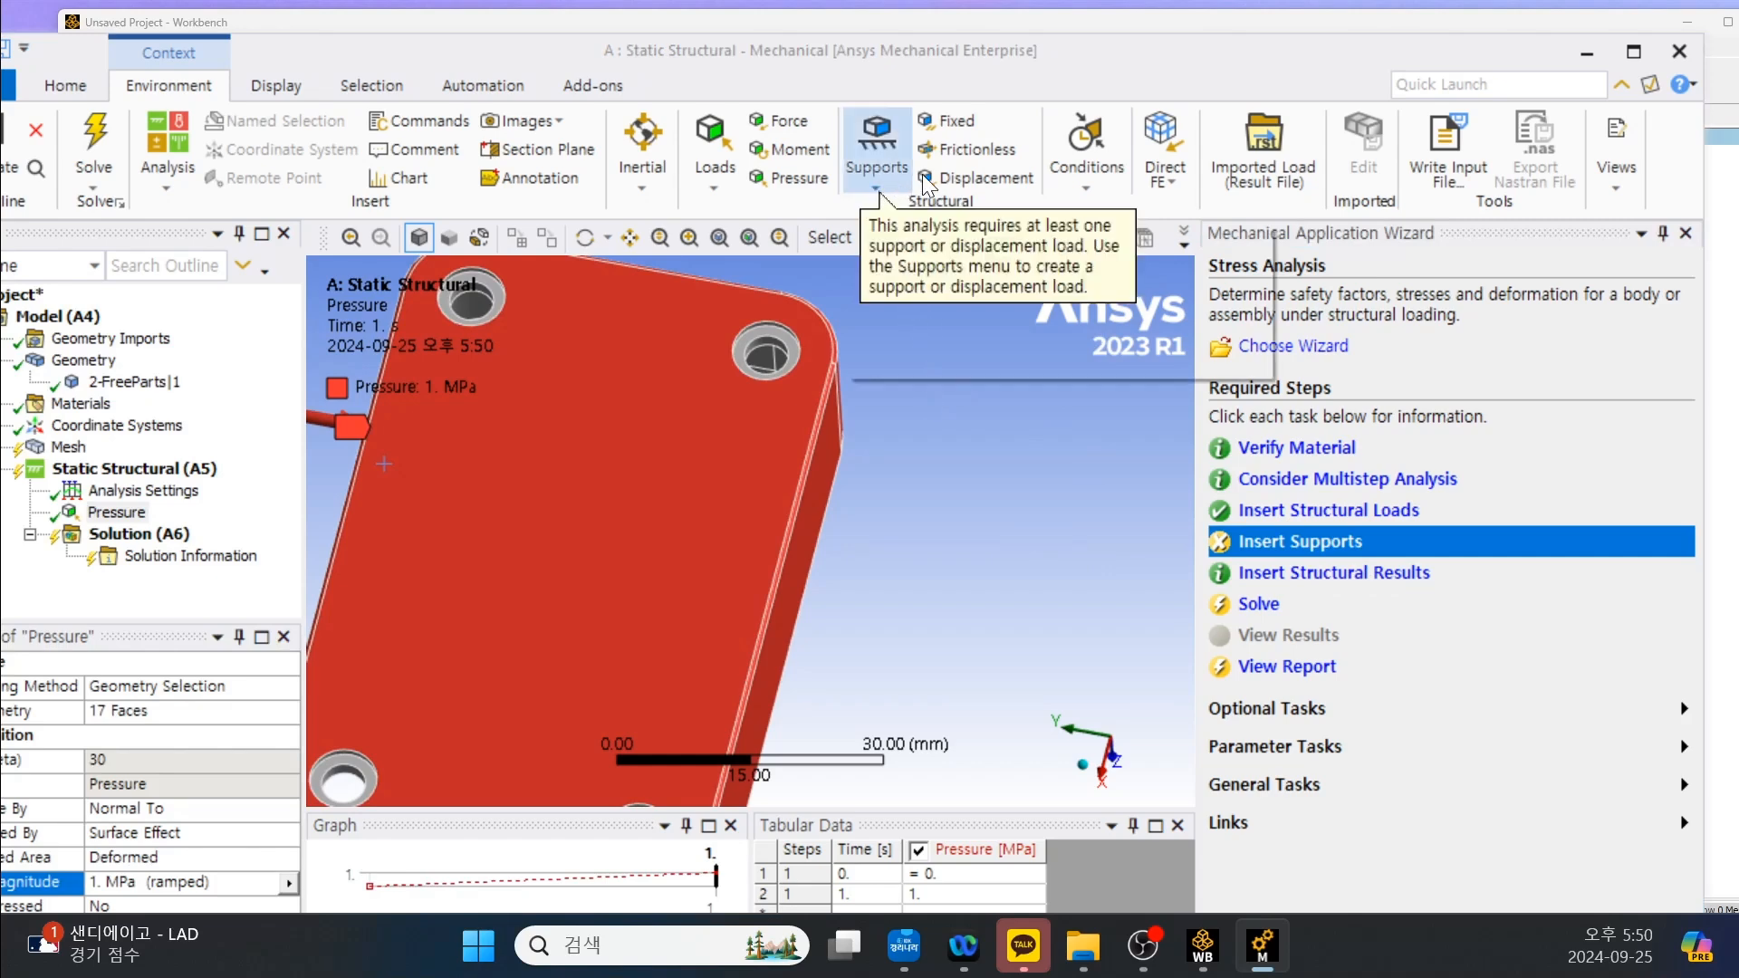
pyautogui.click(958, 150)
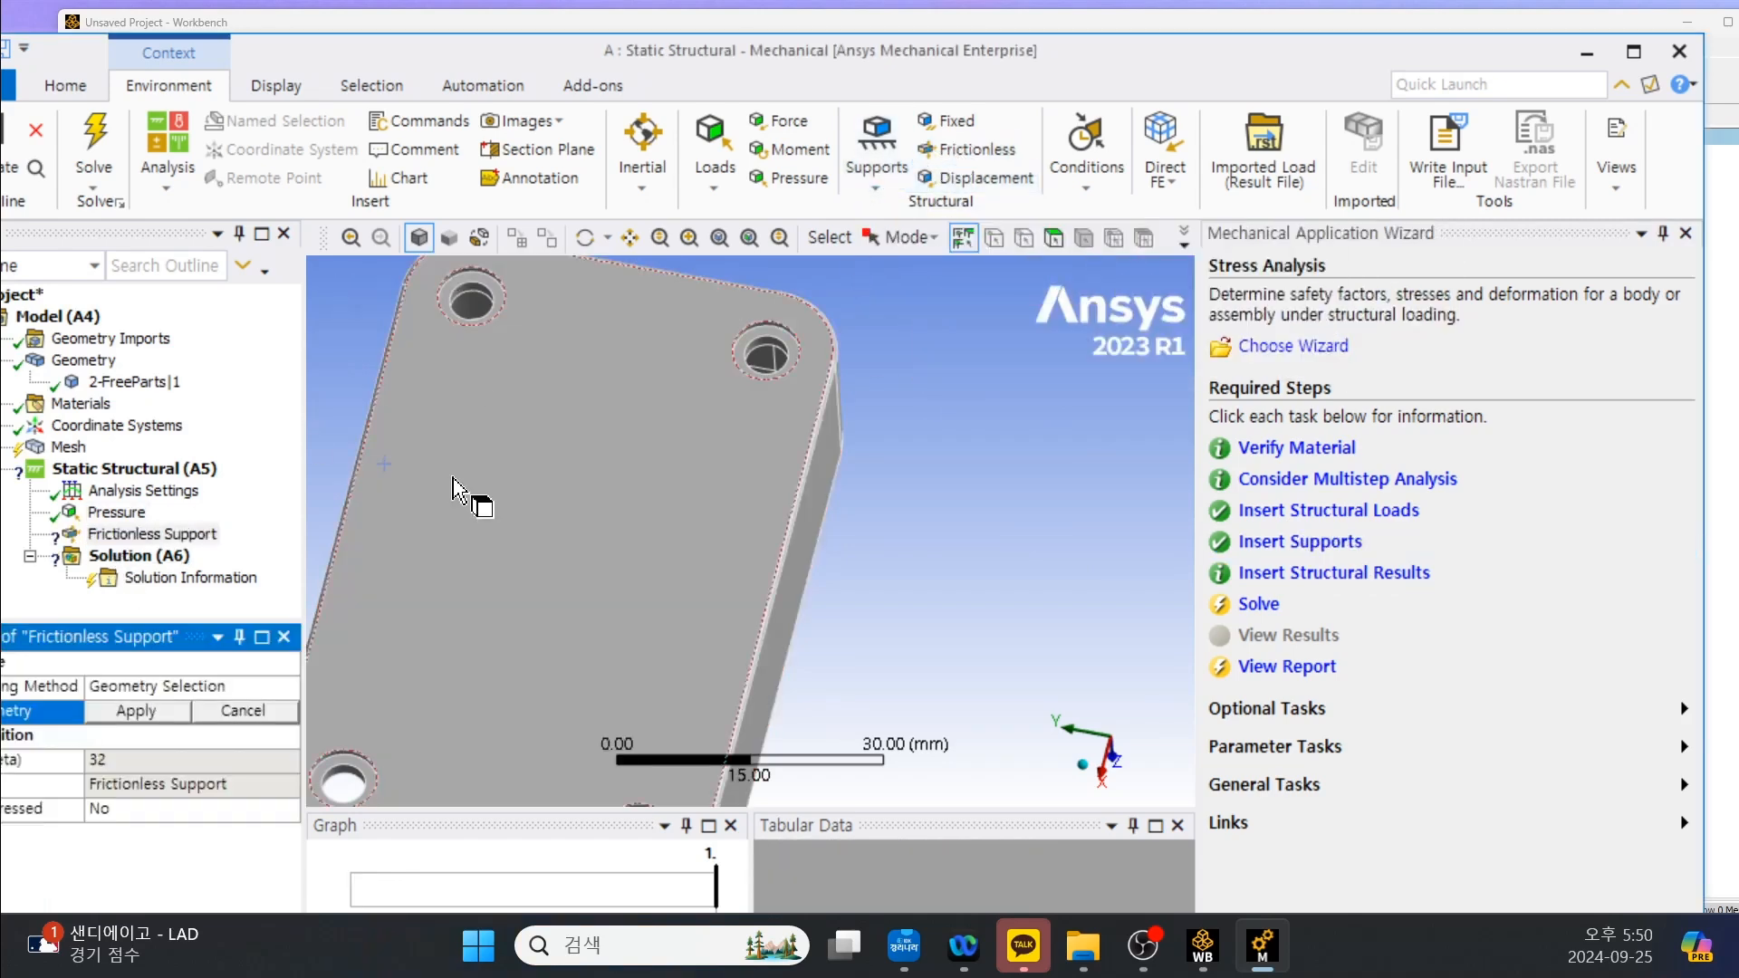
# Scope the frictionless support to the counterbore faces of the four corner holes.
pyautogui.click(490, 291)
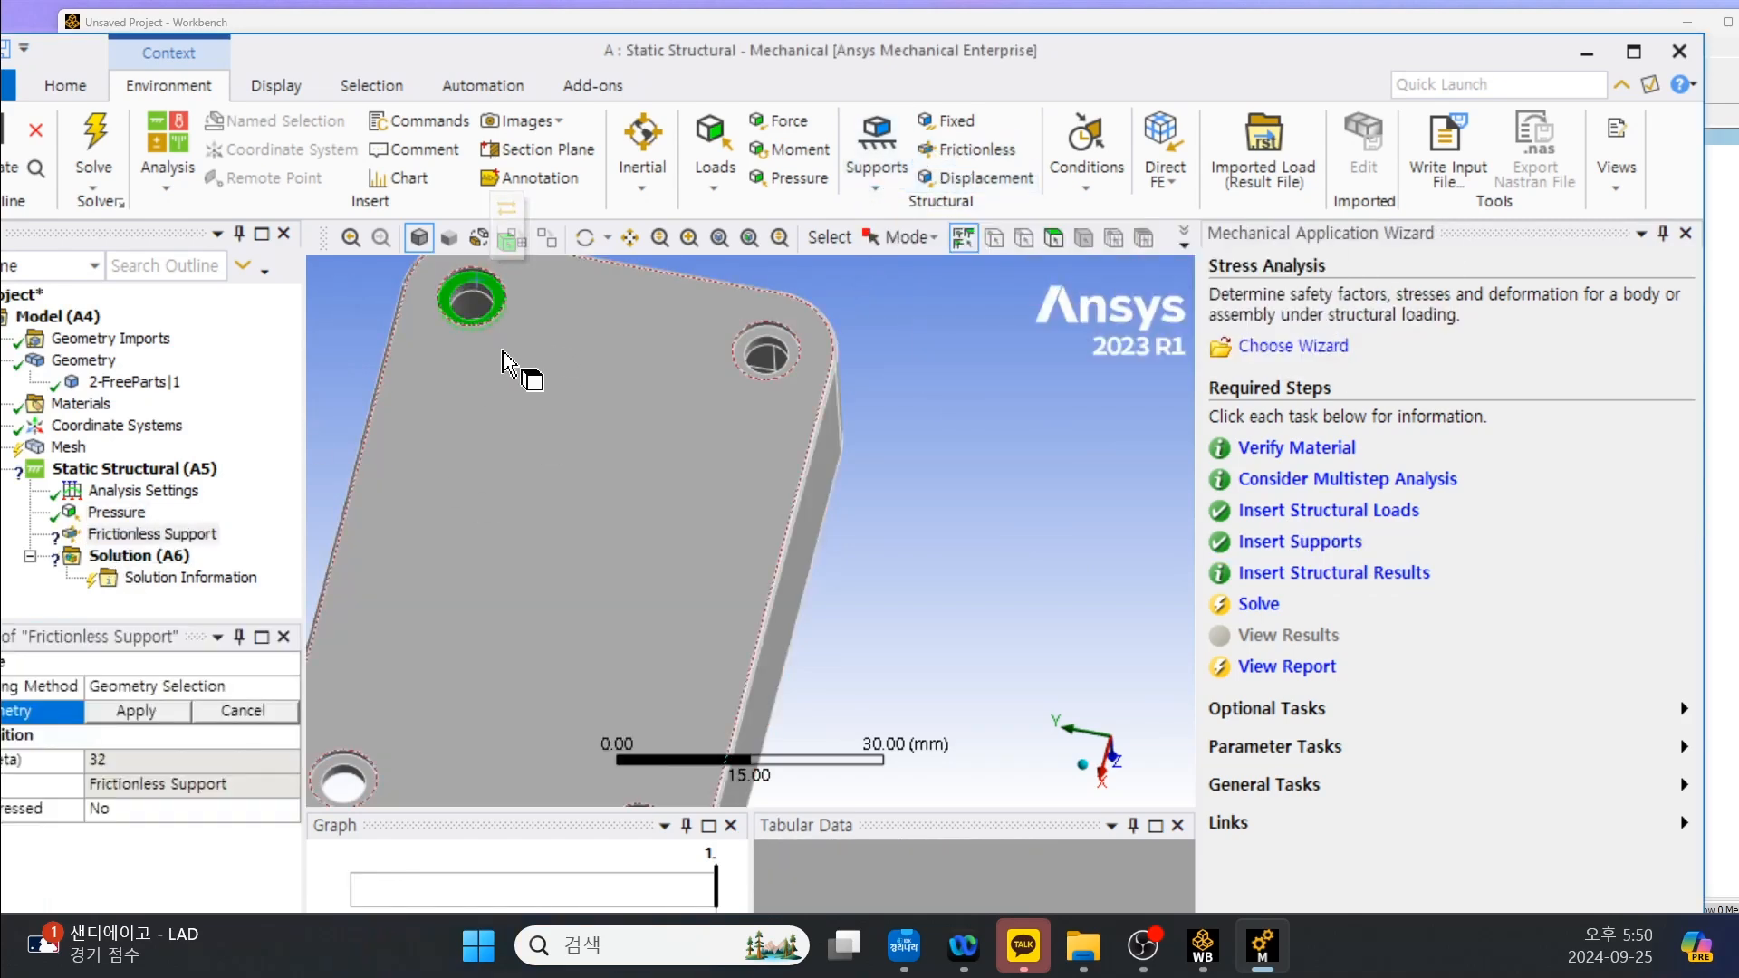
pyautogui.click(775, 344)
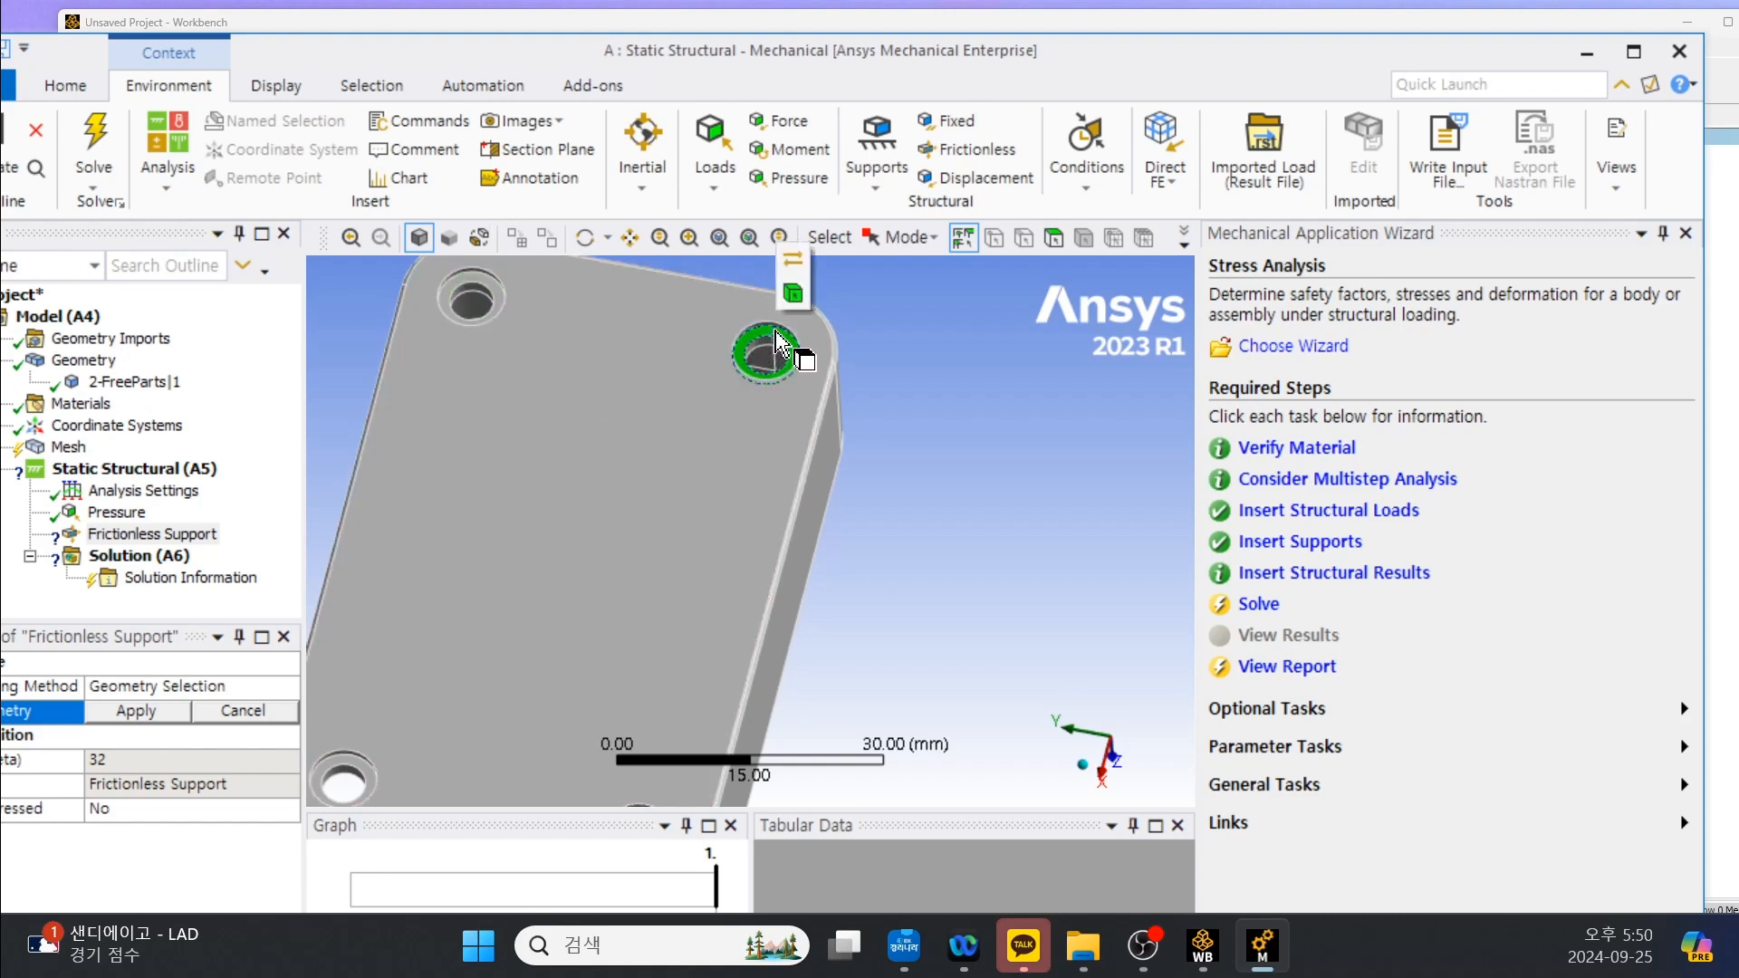
pyautogui.keyDown('ctrl'); pyautogui.click(496, 294); pyautogui.keyUp('ctrl')
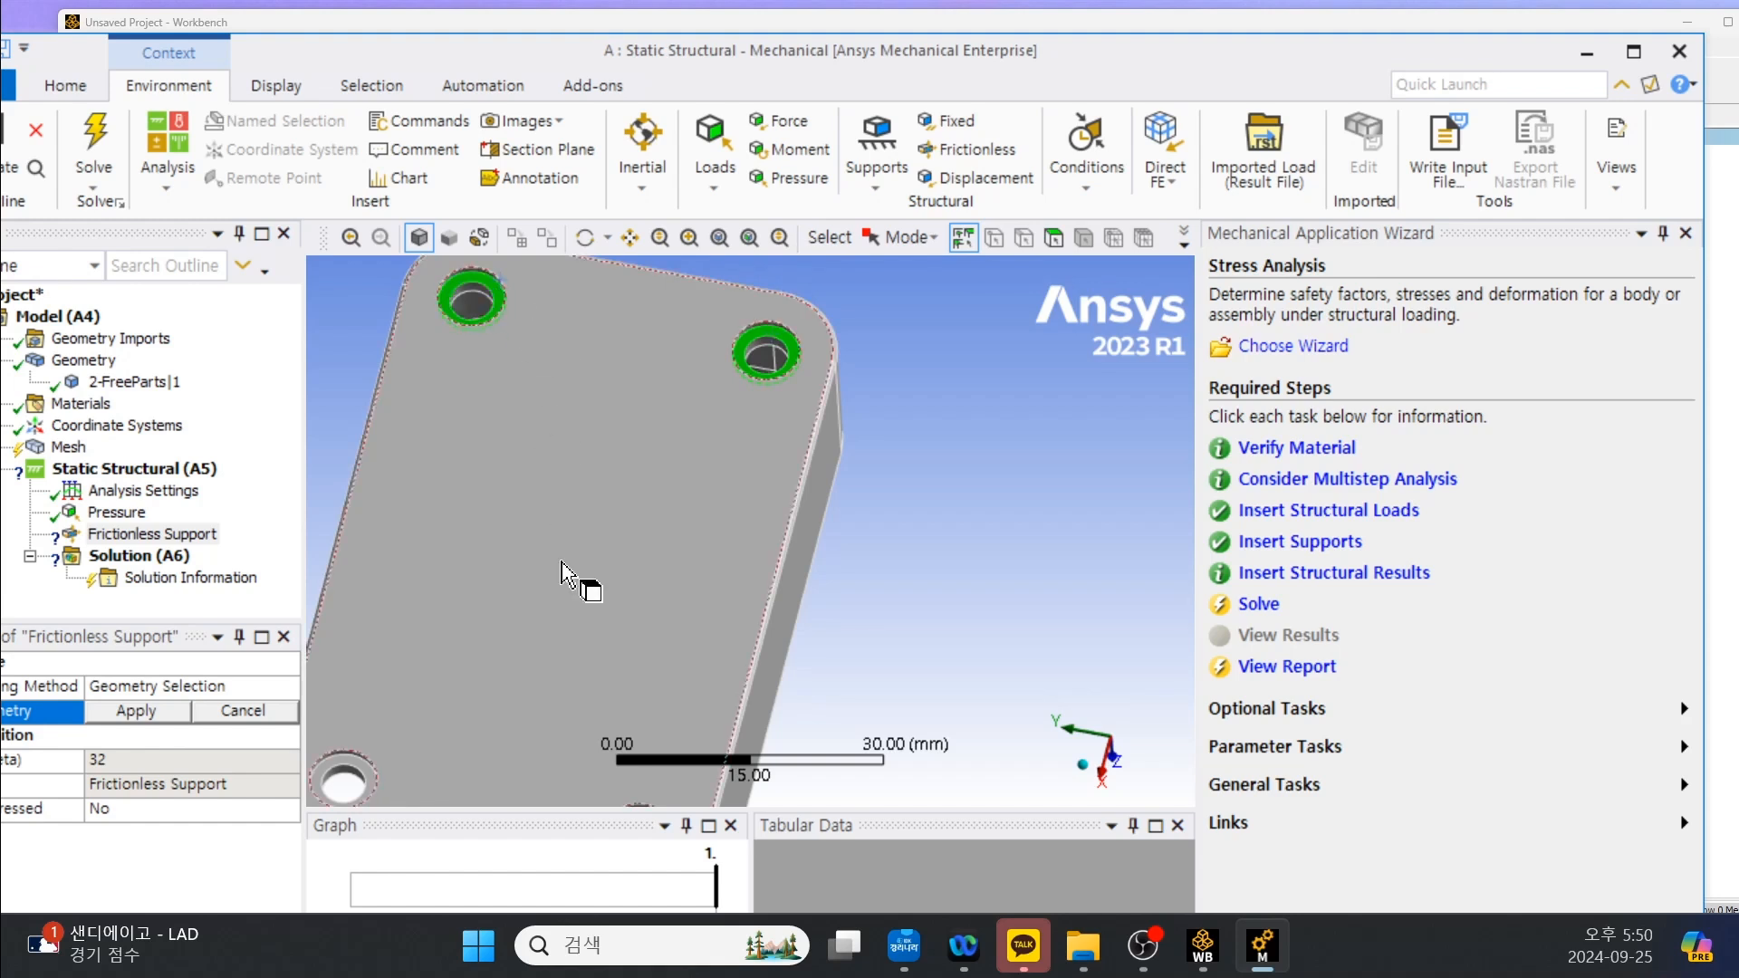
pyautogui.moveTo(574, 574); pyautogui.dragTo(857, 324, button='middle')
pyautogui.scroll(3, 702, 412)
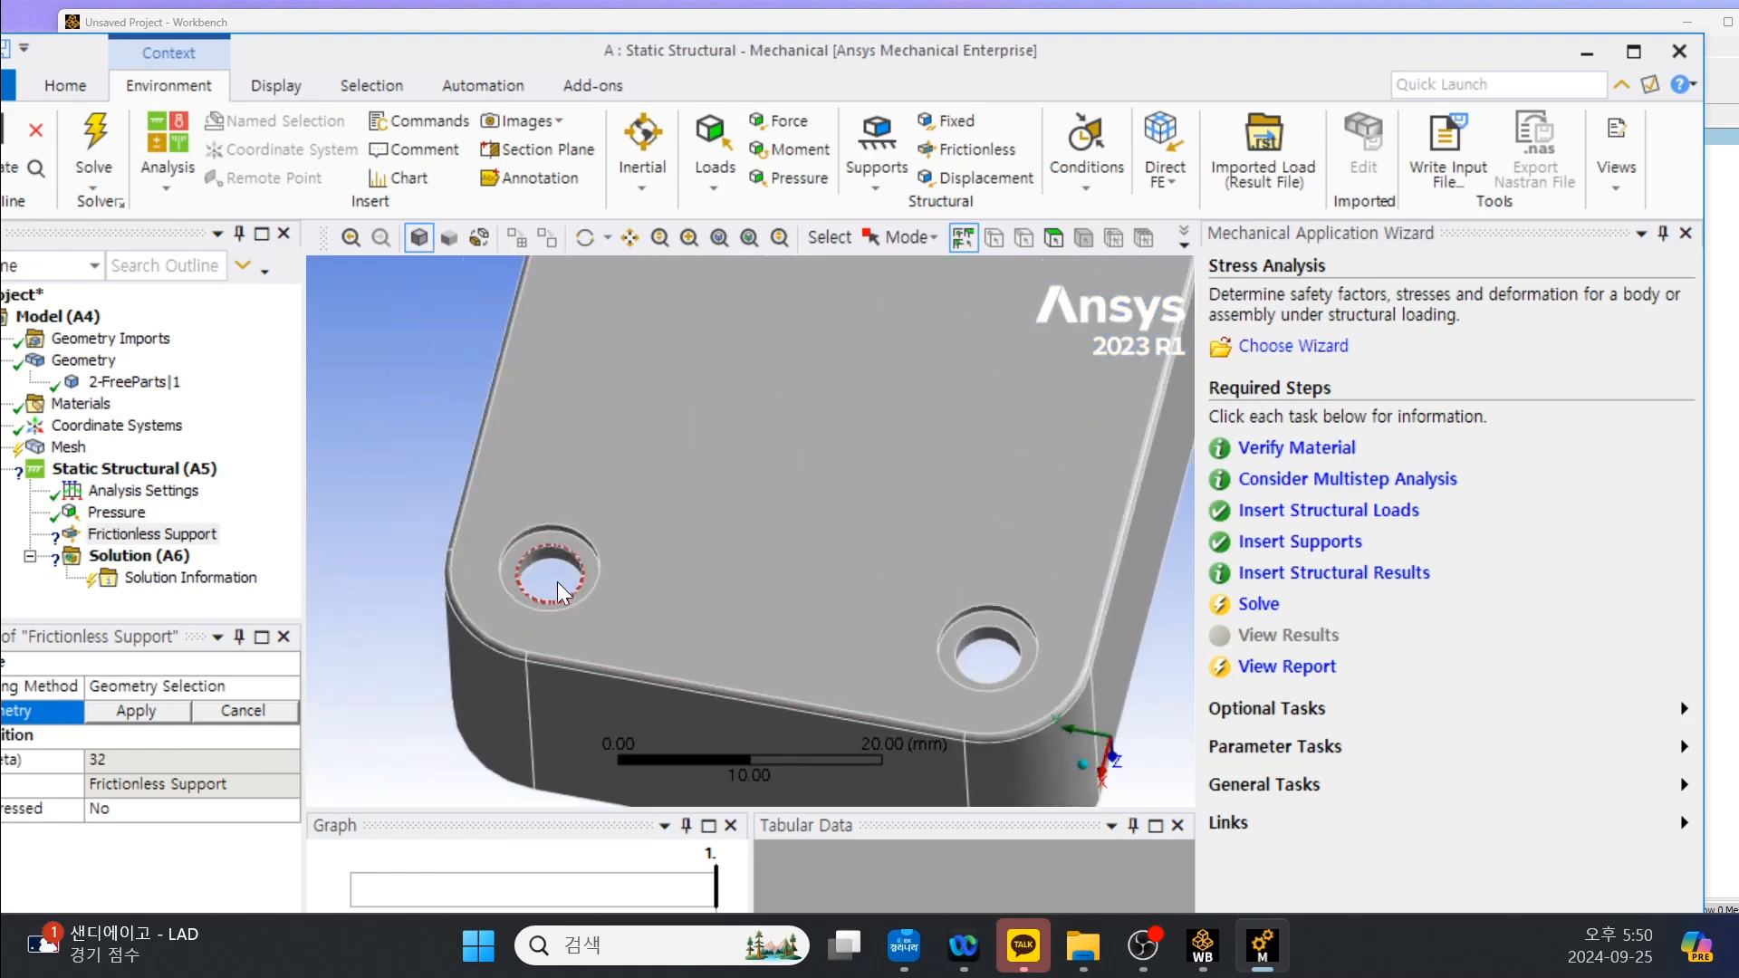
pyautogui.click(572, 553)
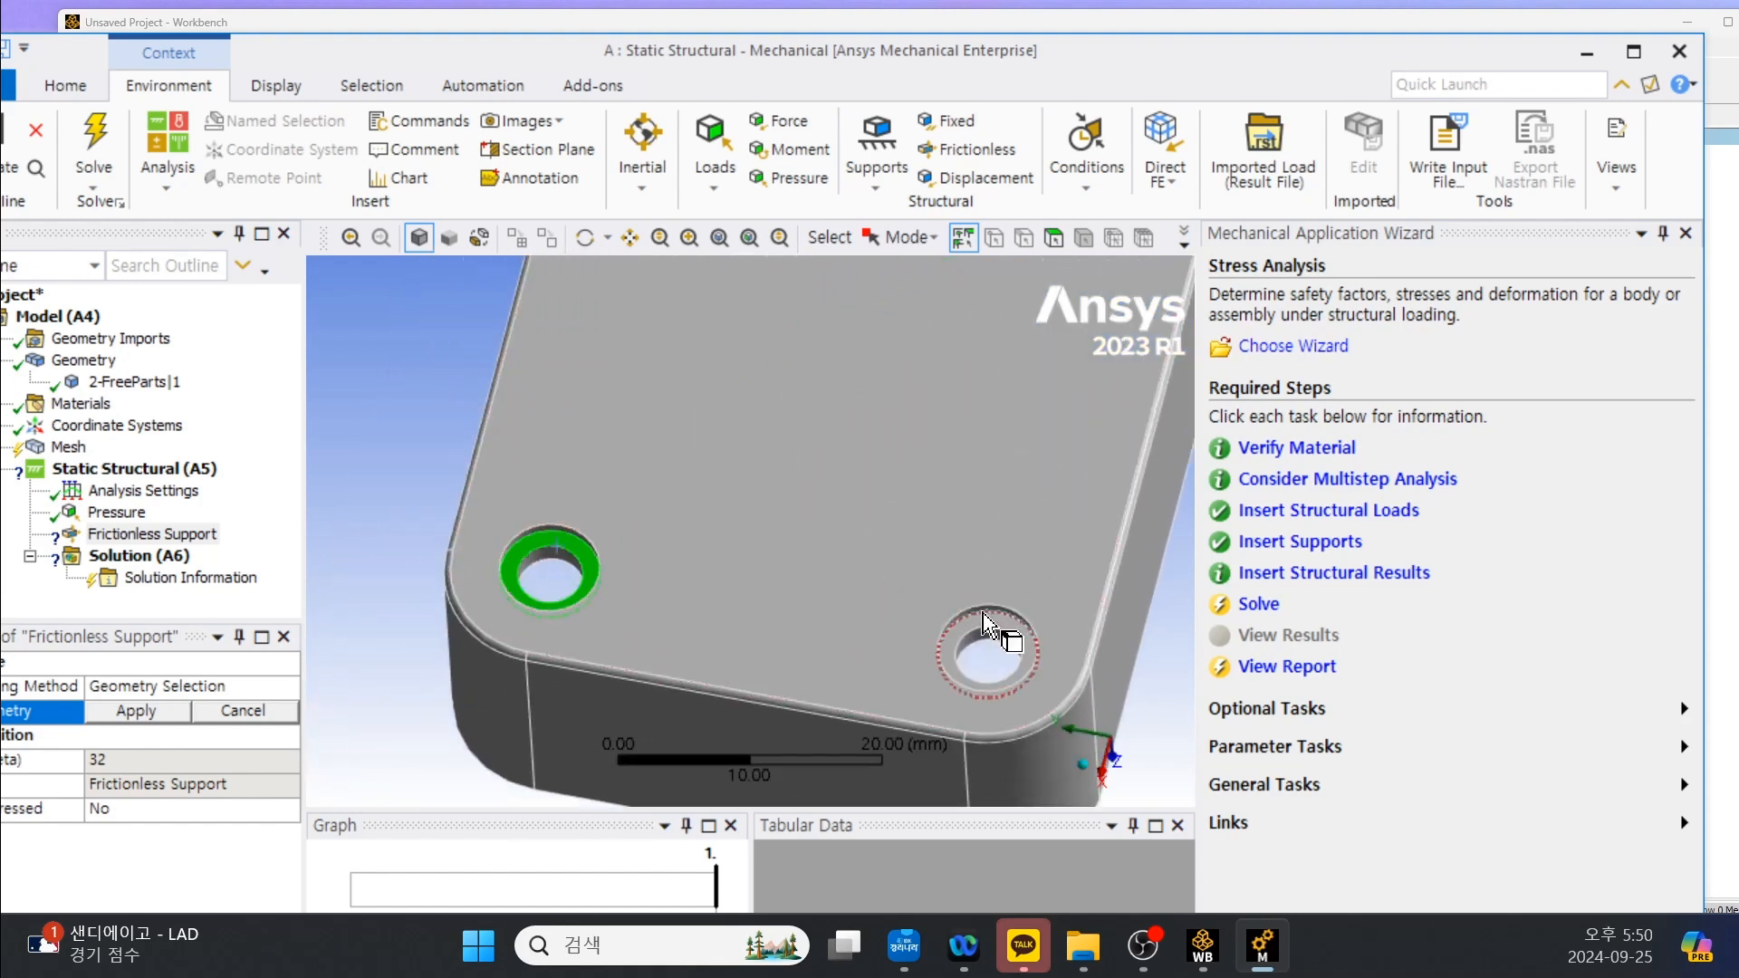
pyautogui.keyDown('ctrl'); pyautogui.click(993, 622); pyautogui.keyUp('ctrl')
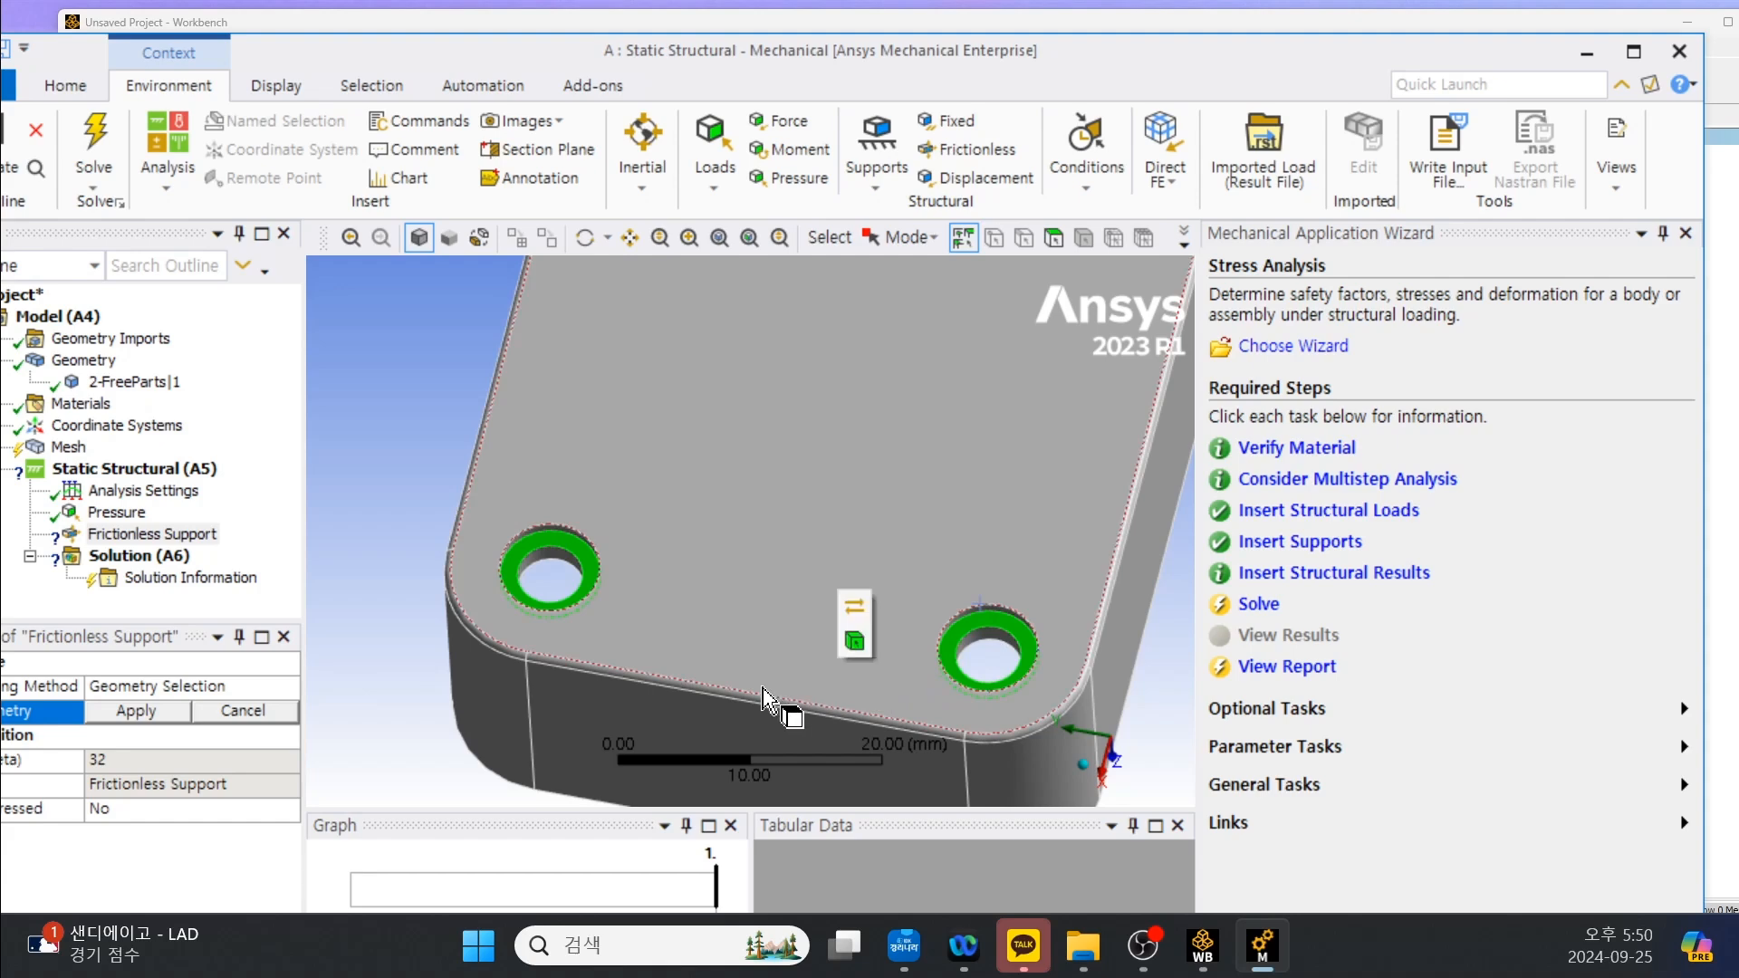
pyautogui.click(154, 712)
# Add a second Frictionless Support on the stepped rim faces around the housing's open underside.
pyautogui.scroll(-6, 737, 582)
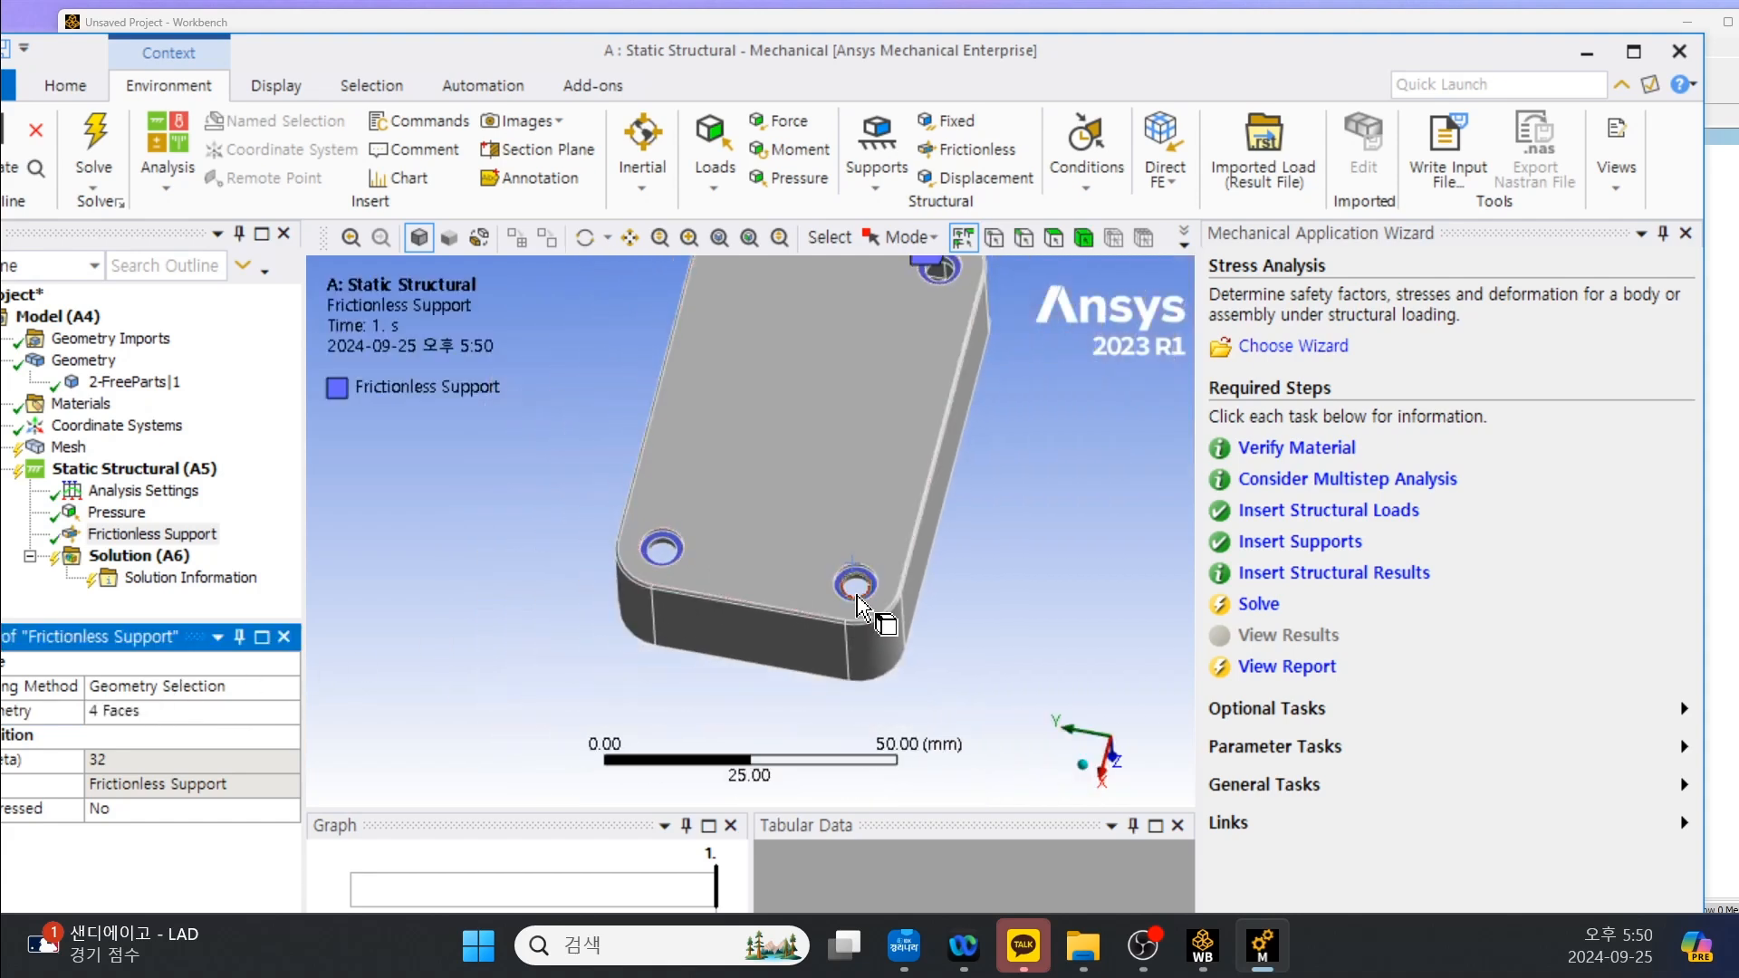
pyautogui.moveTo(892, 575); pyautogui.dragTo(809, 210, button='middle')
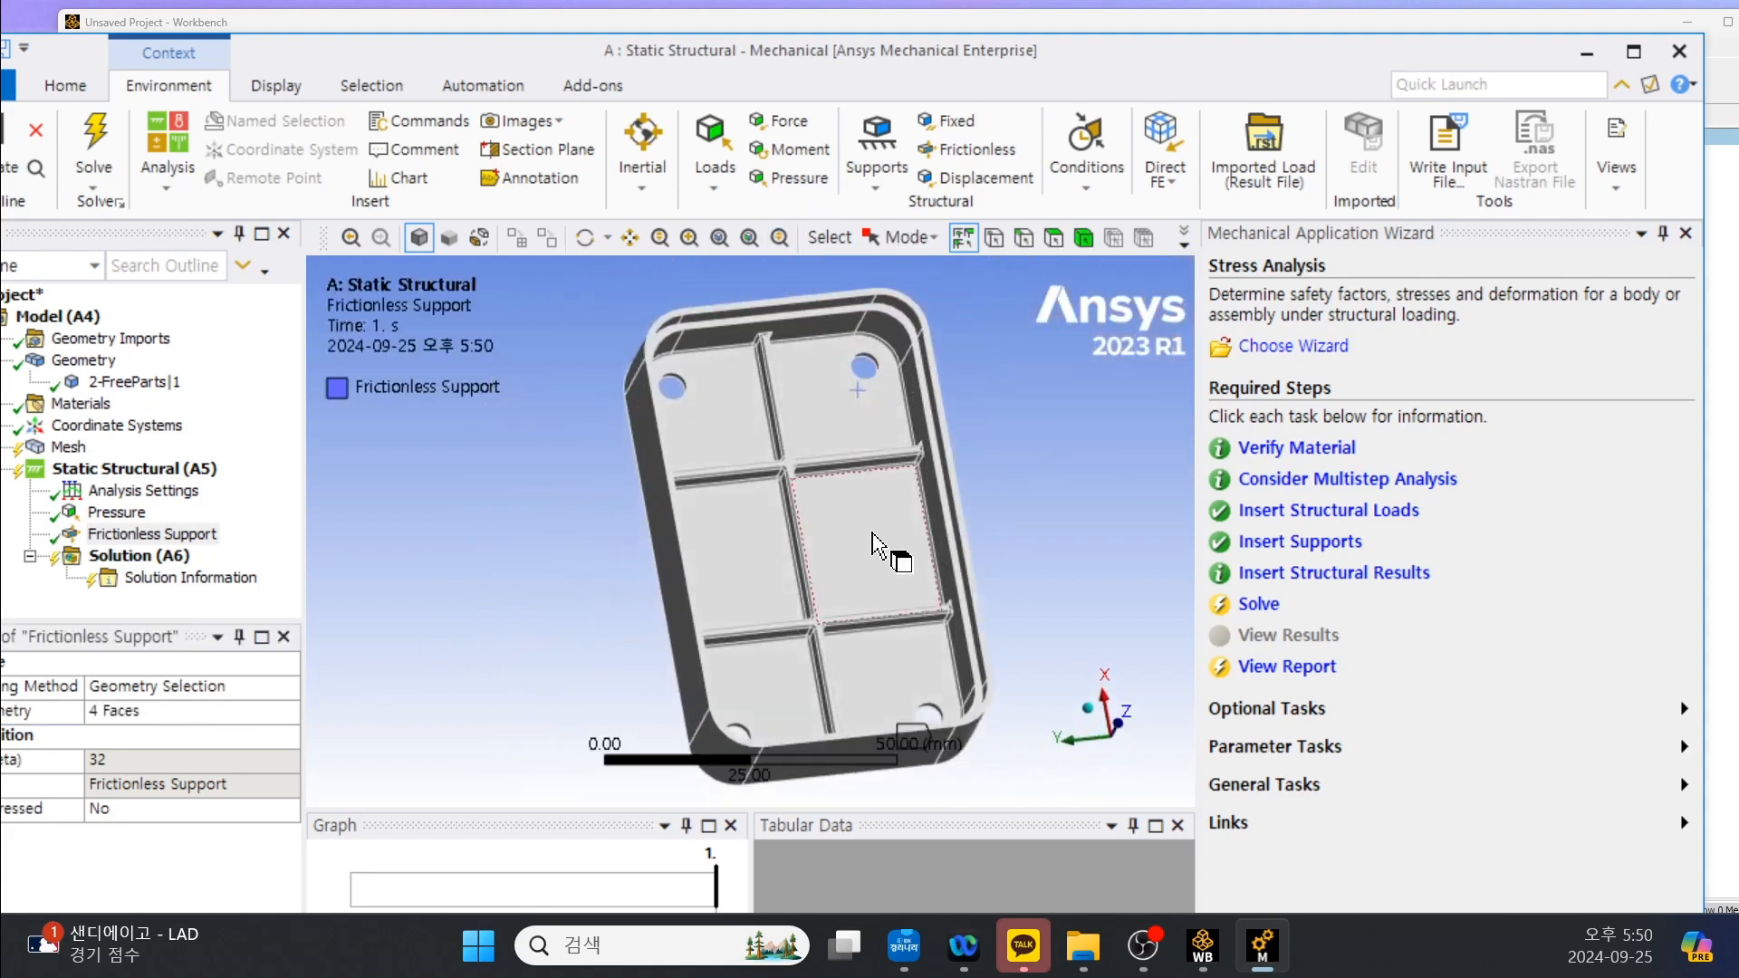
pyautogui.moveTo(872, 534); pyautogui.dragTo(728, 474, button='middle')
pyautogui.scroll(3, 625, 361)
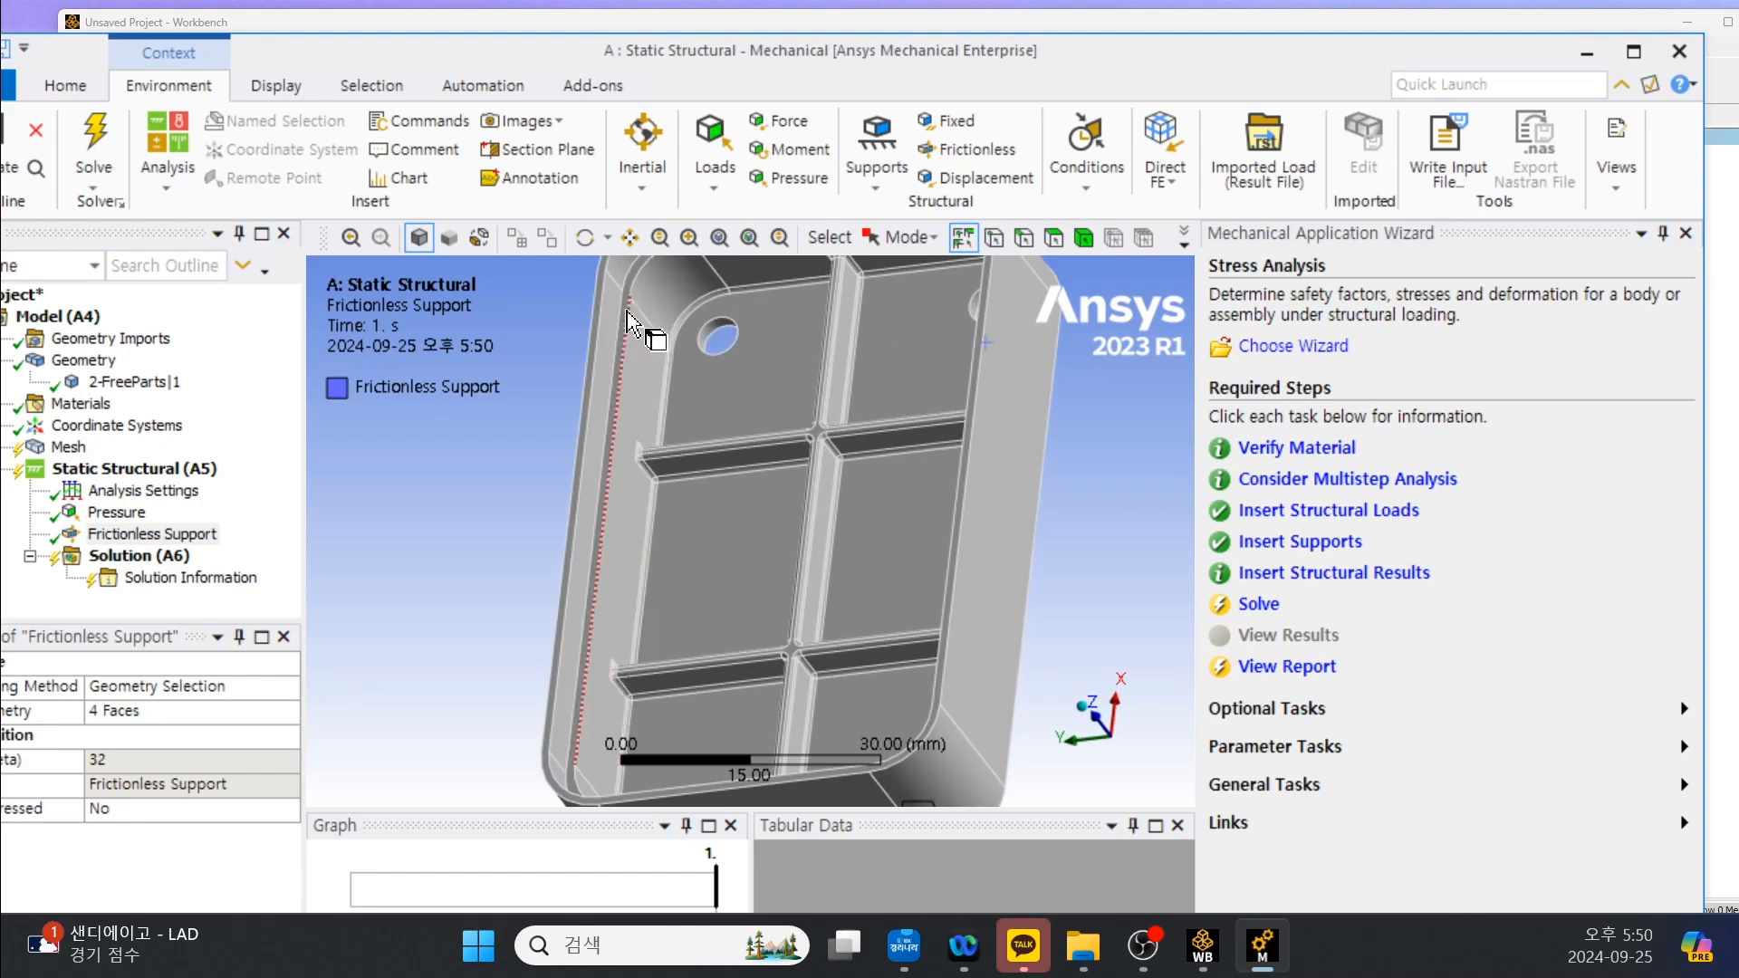
pyautogui.scroll(-2, 628, 321)
pyautogui.click(654, 321)
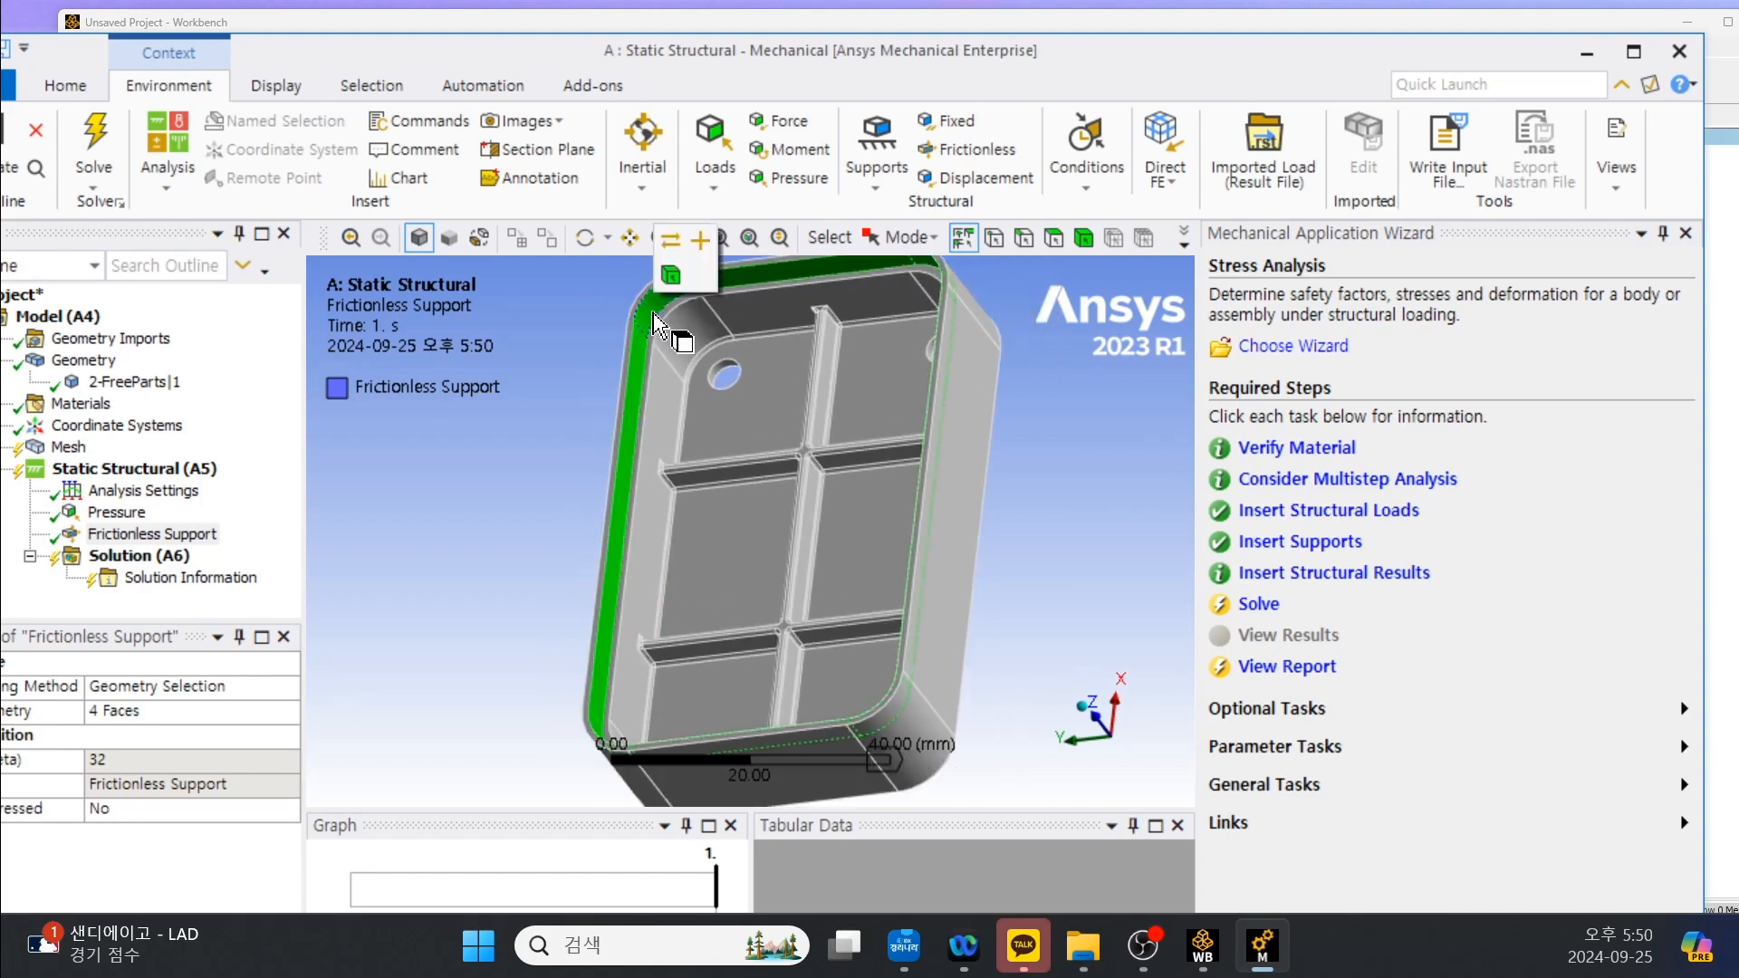
pyautogui.scroll(-4, 666, 331)
pyautogui.scroll(10, 543, 467)
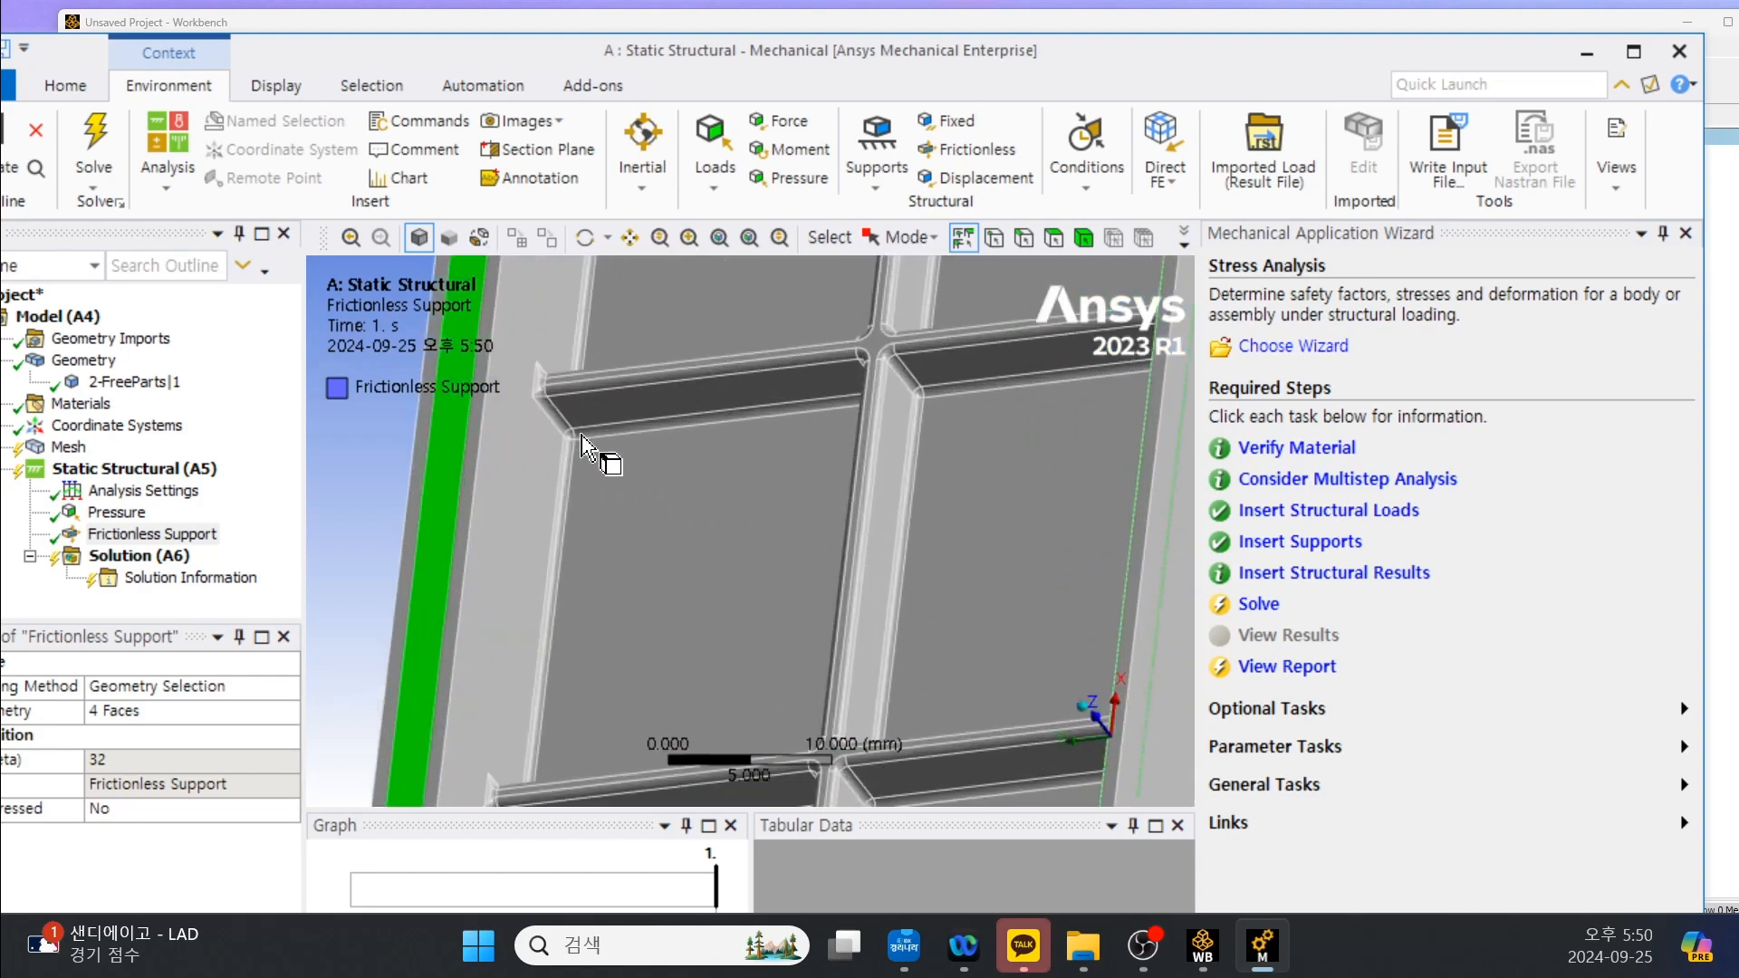
pyautogui.keyDown('ctrl'); pyautogui.click(469, 463); pyautogui.keyUp('ctrl')
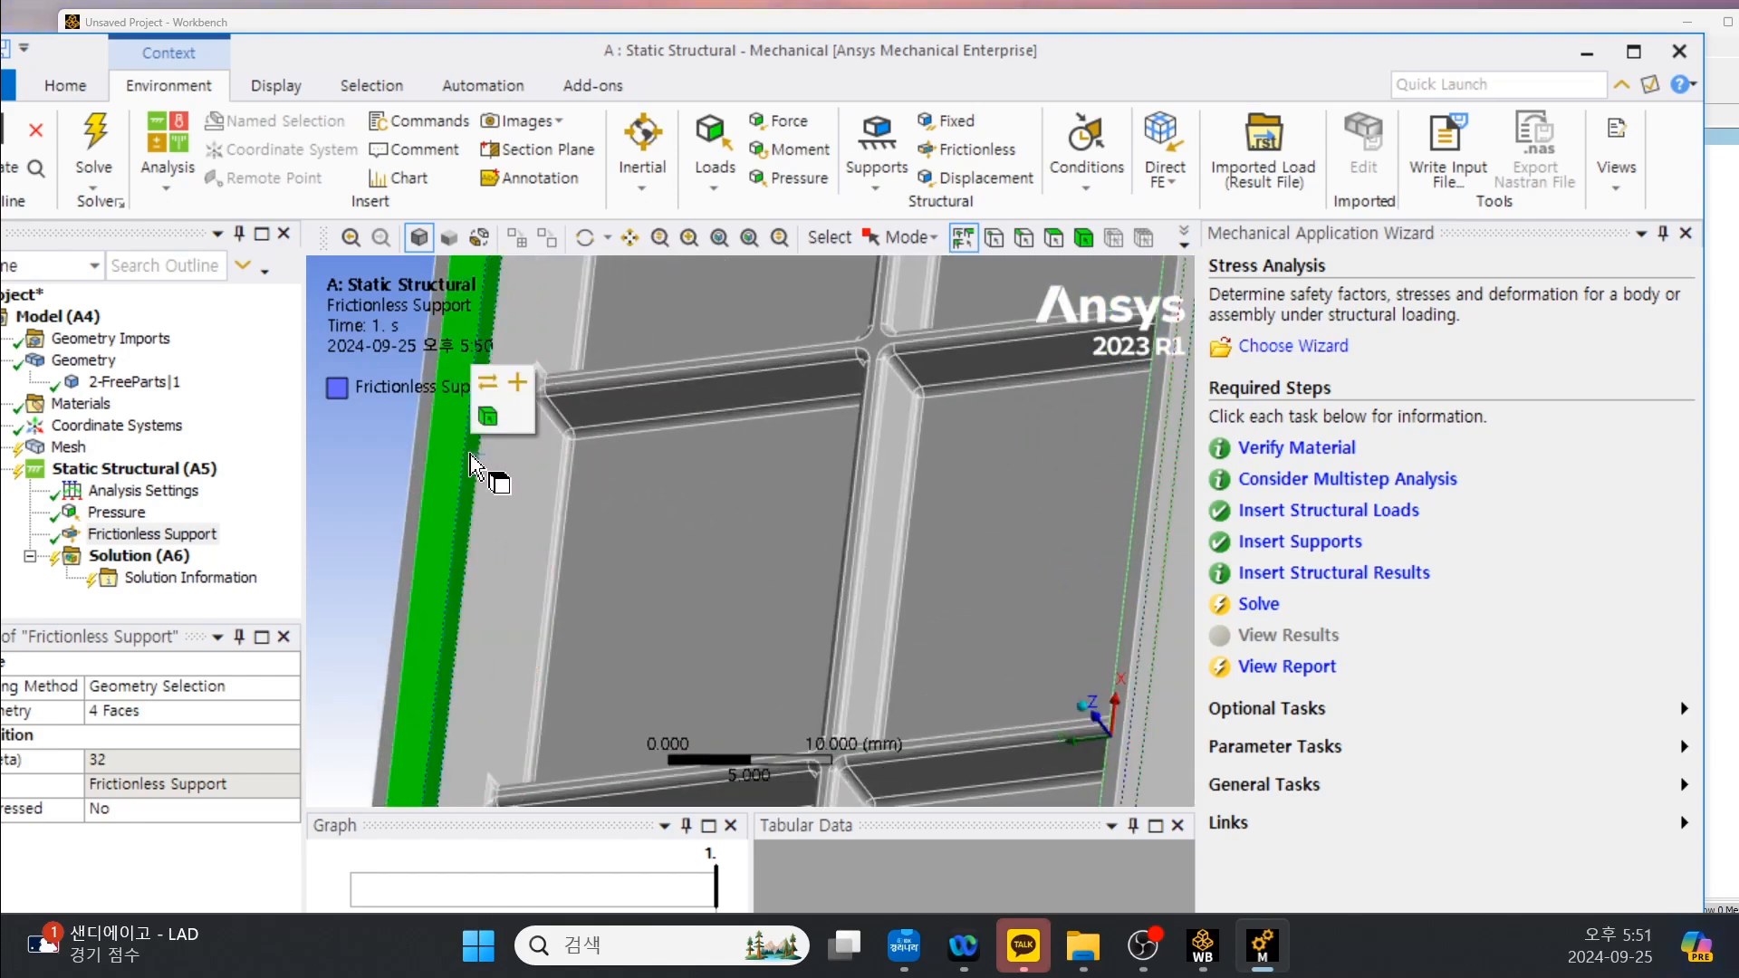
pyautogui.rightClick(469, 458)
pyautogui.moveTo(726, 16)
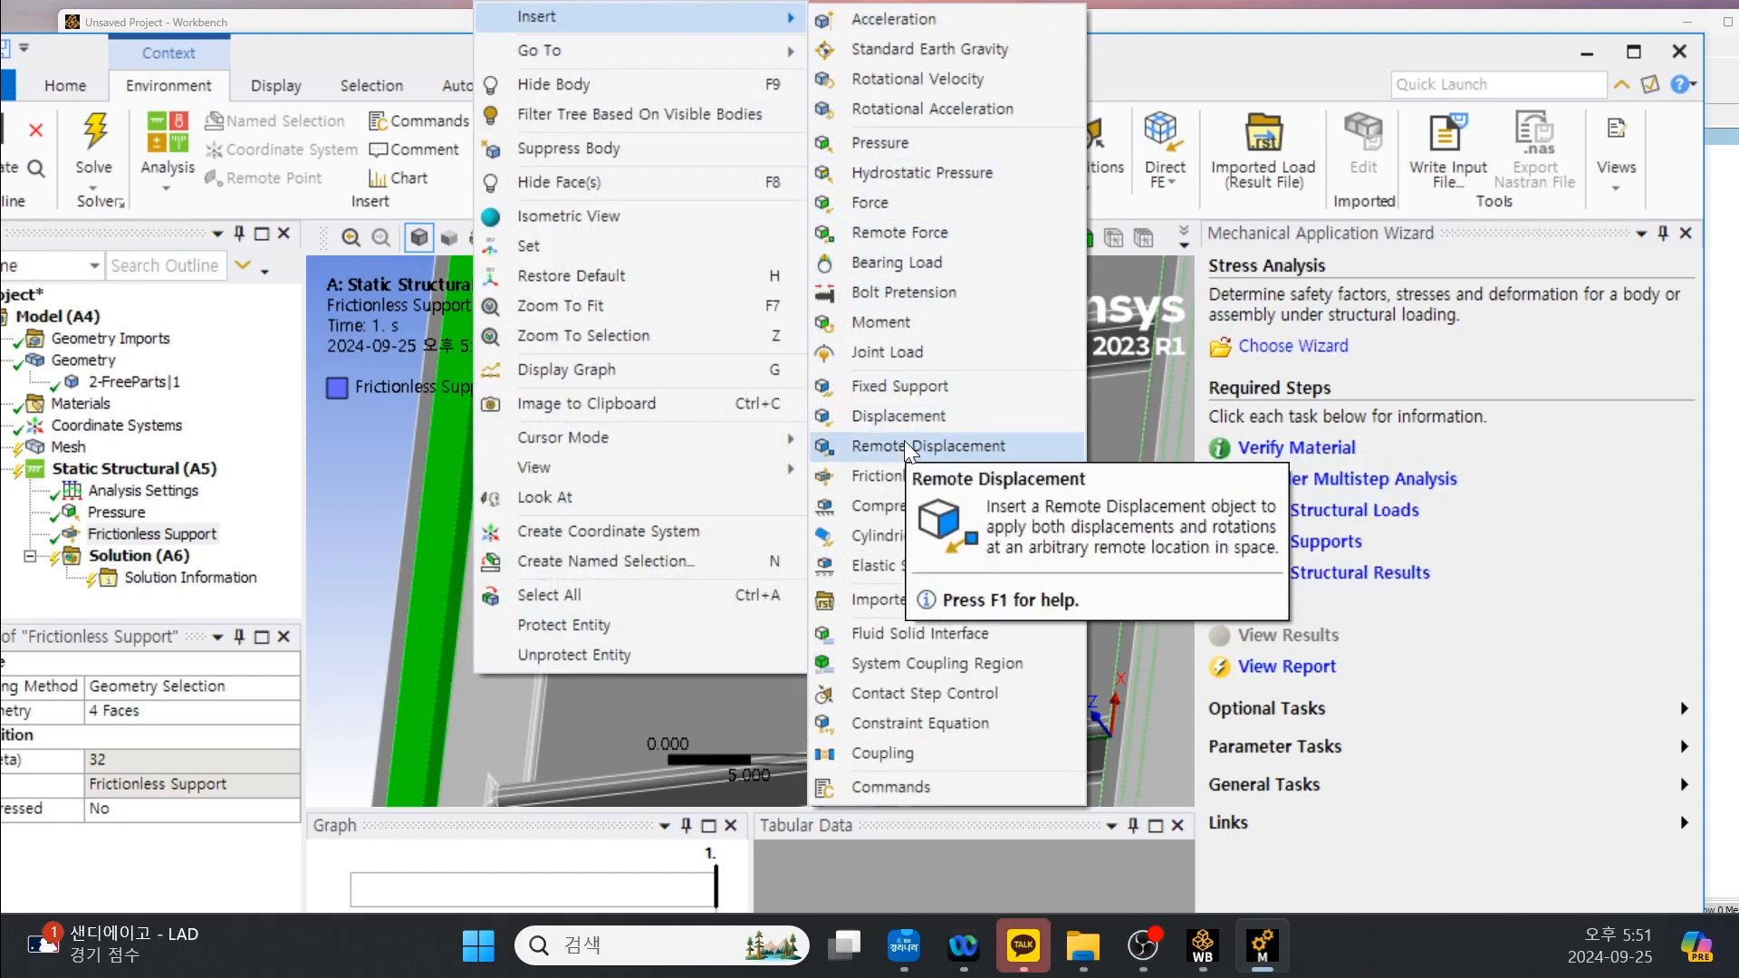
pyautogui.click(911, 473)
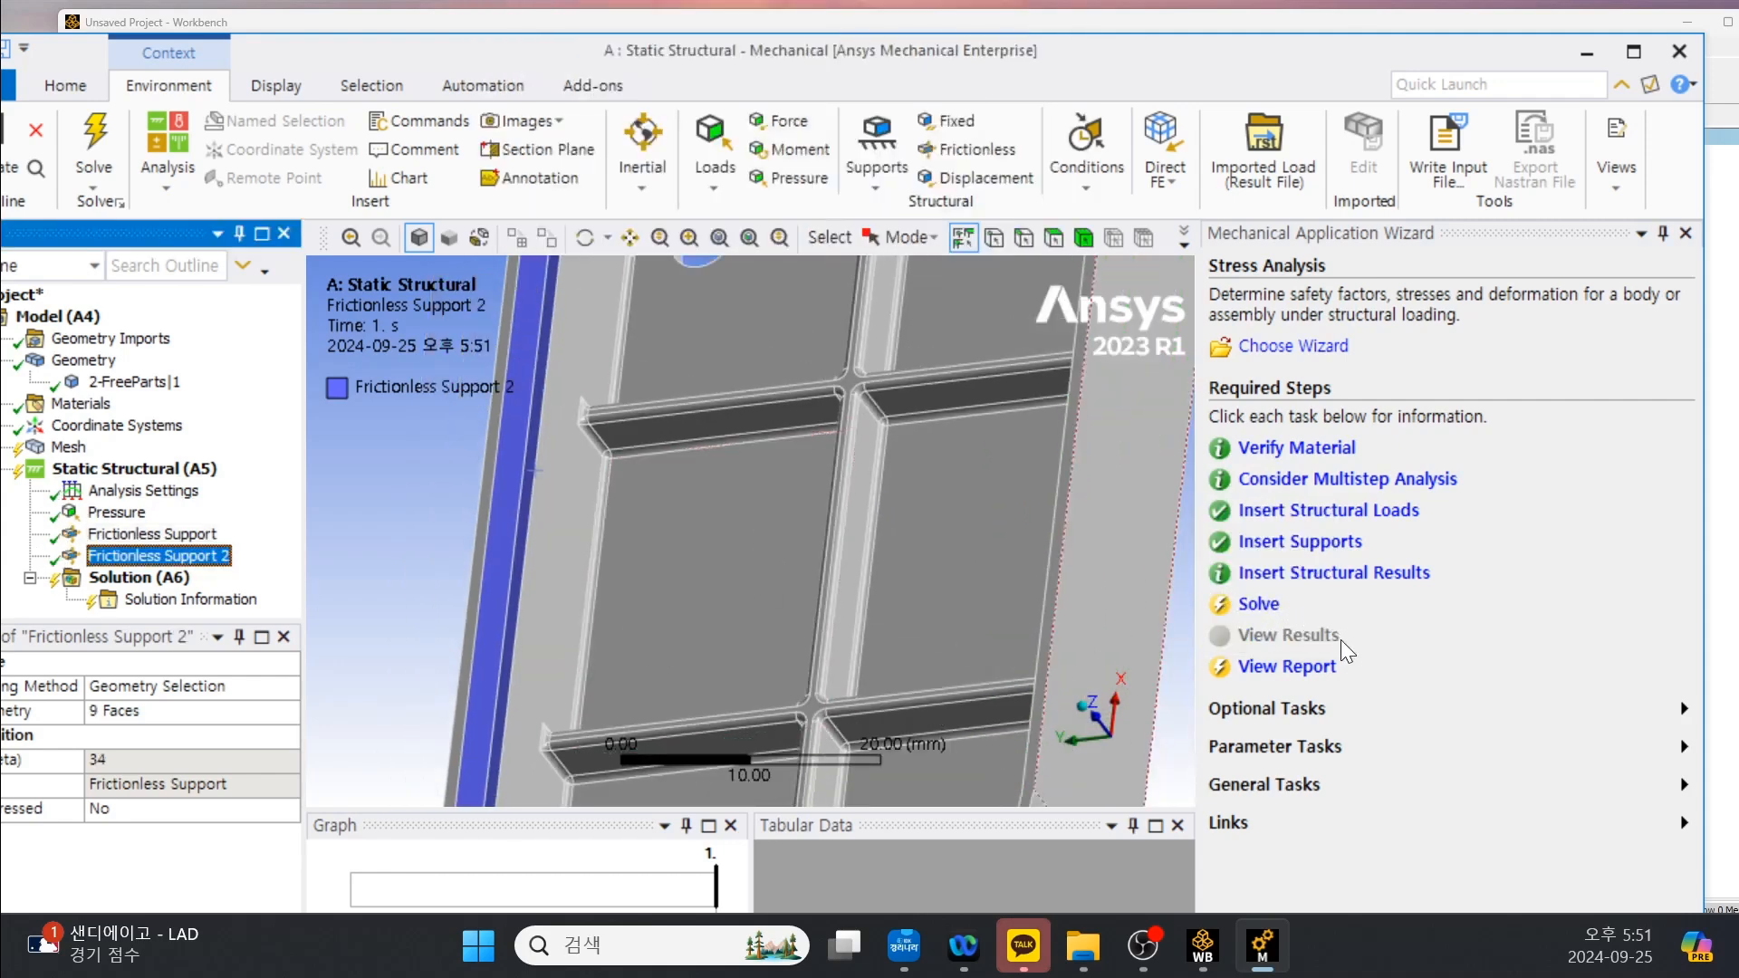
# Add Total Deformation and Equivalent (von-Mises) stress results to the solution.
pyautogui.click(139, 577)
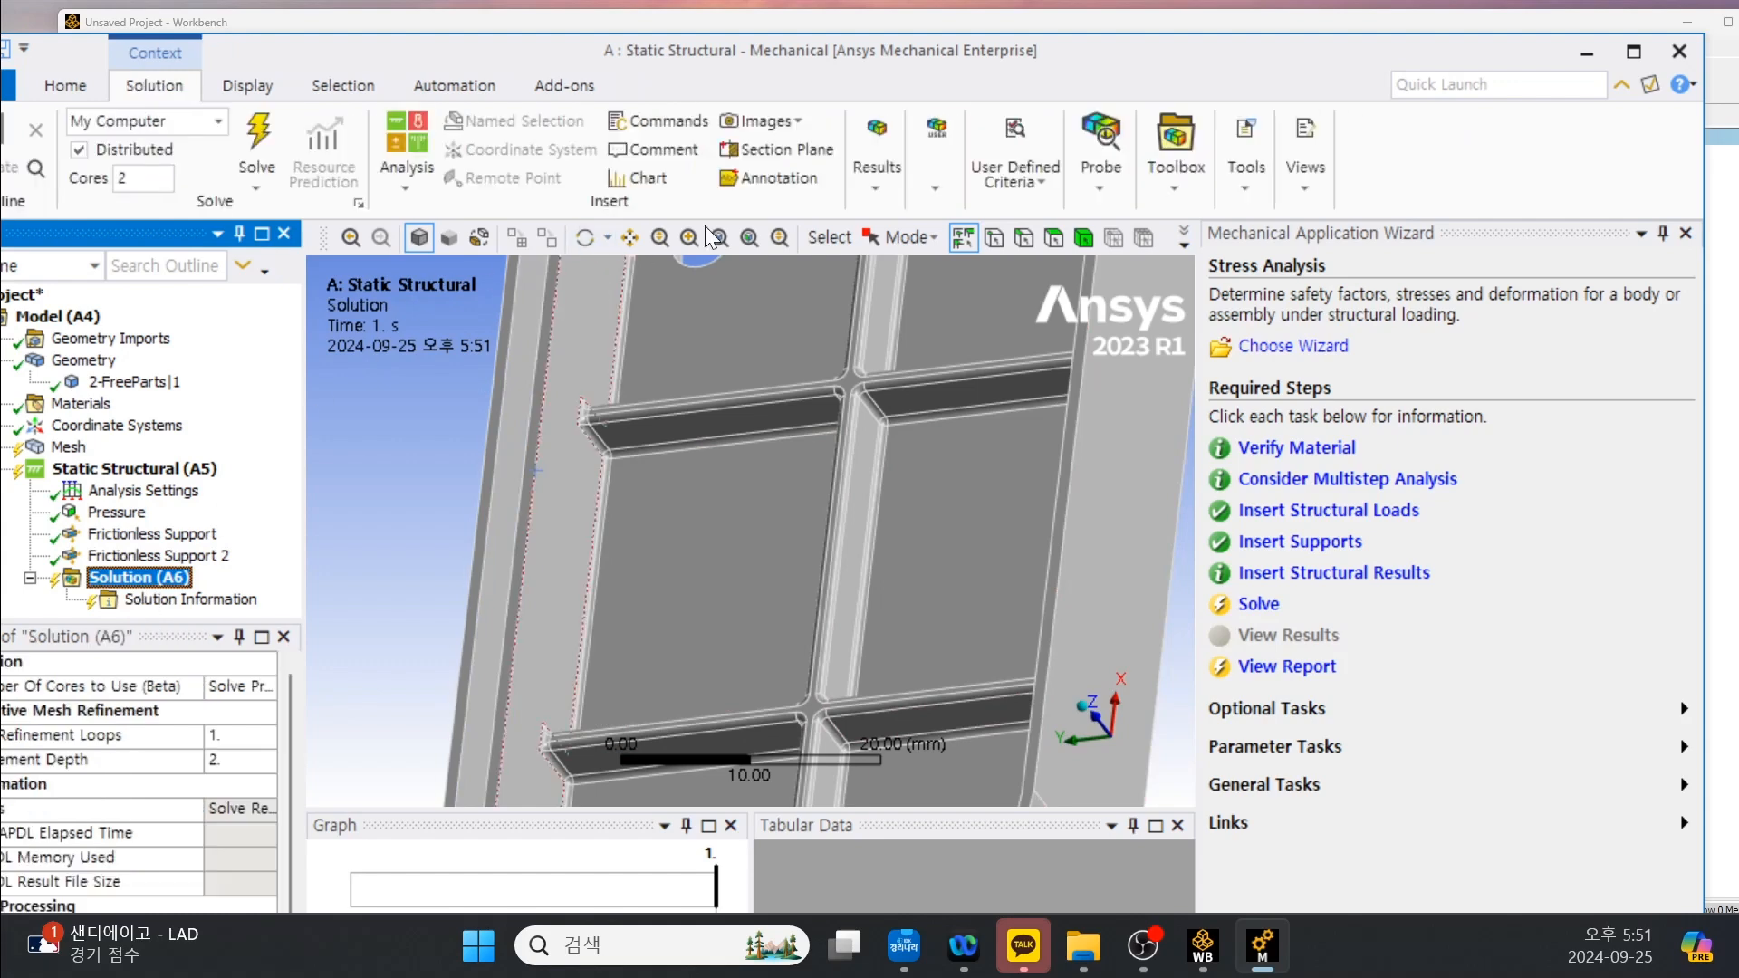
pyautogui.click(876, 190)
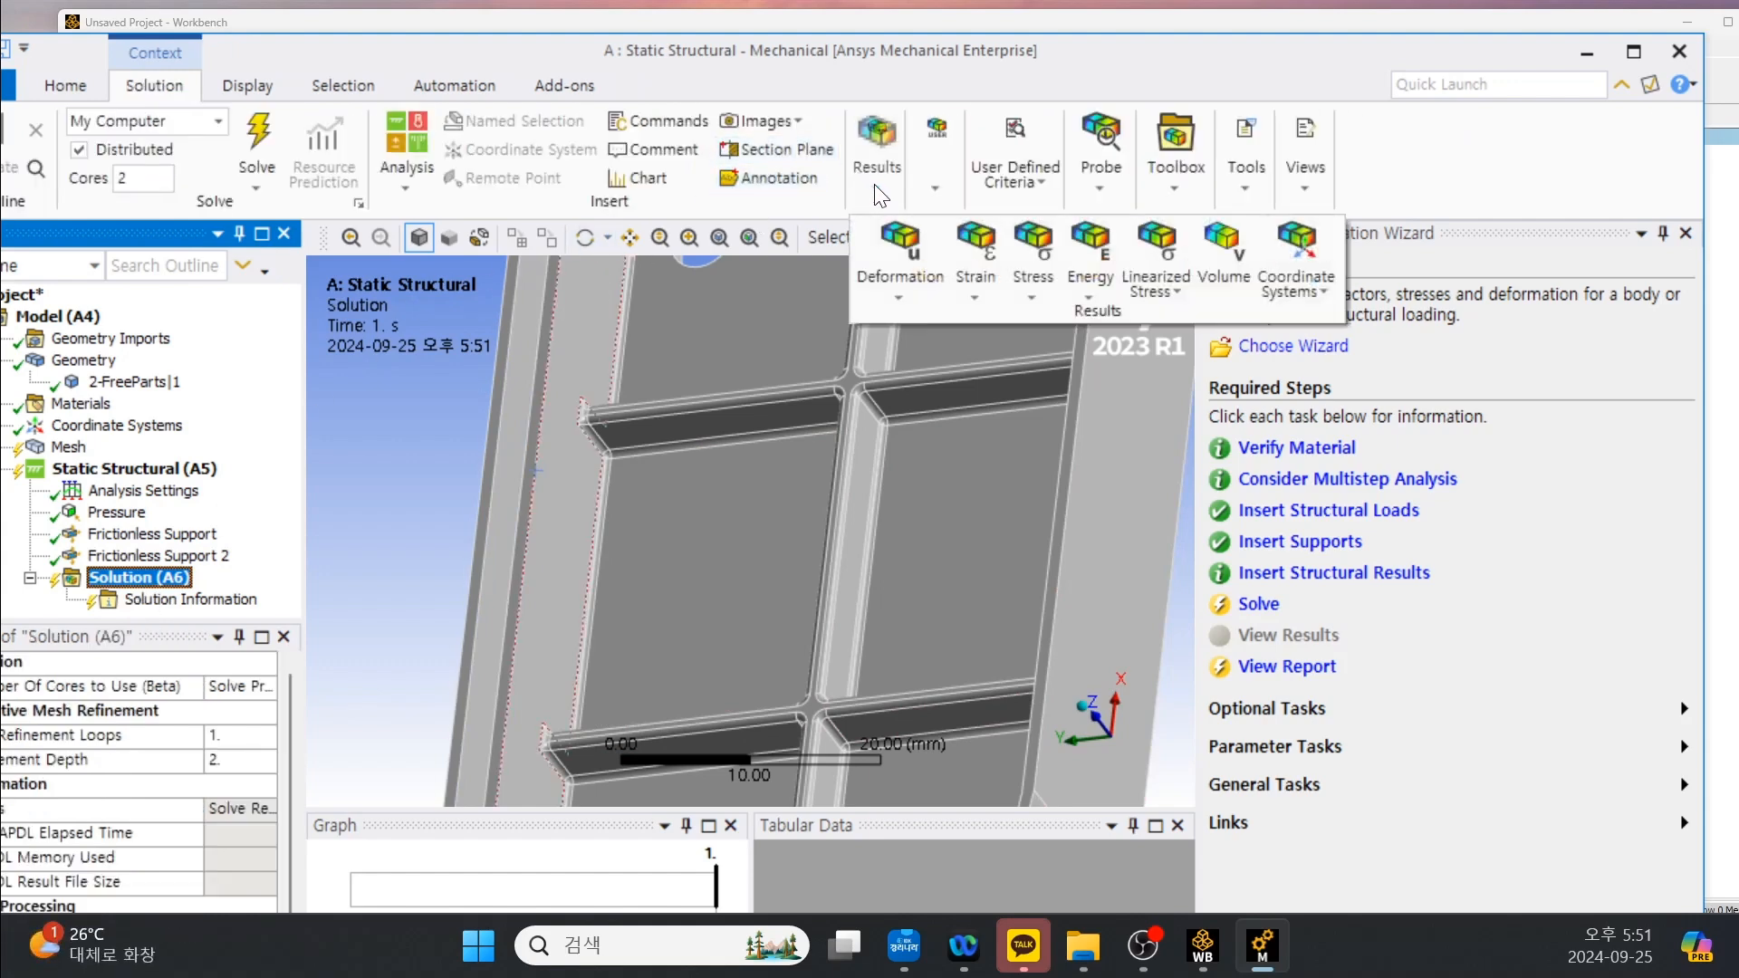
pyautogui.click(898, 302)
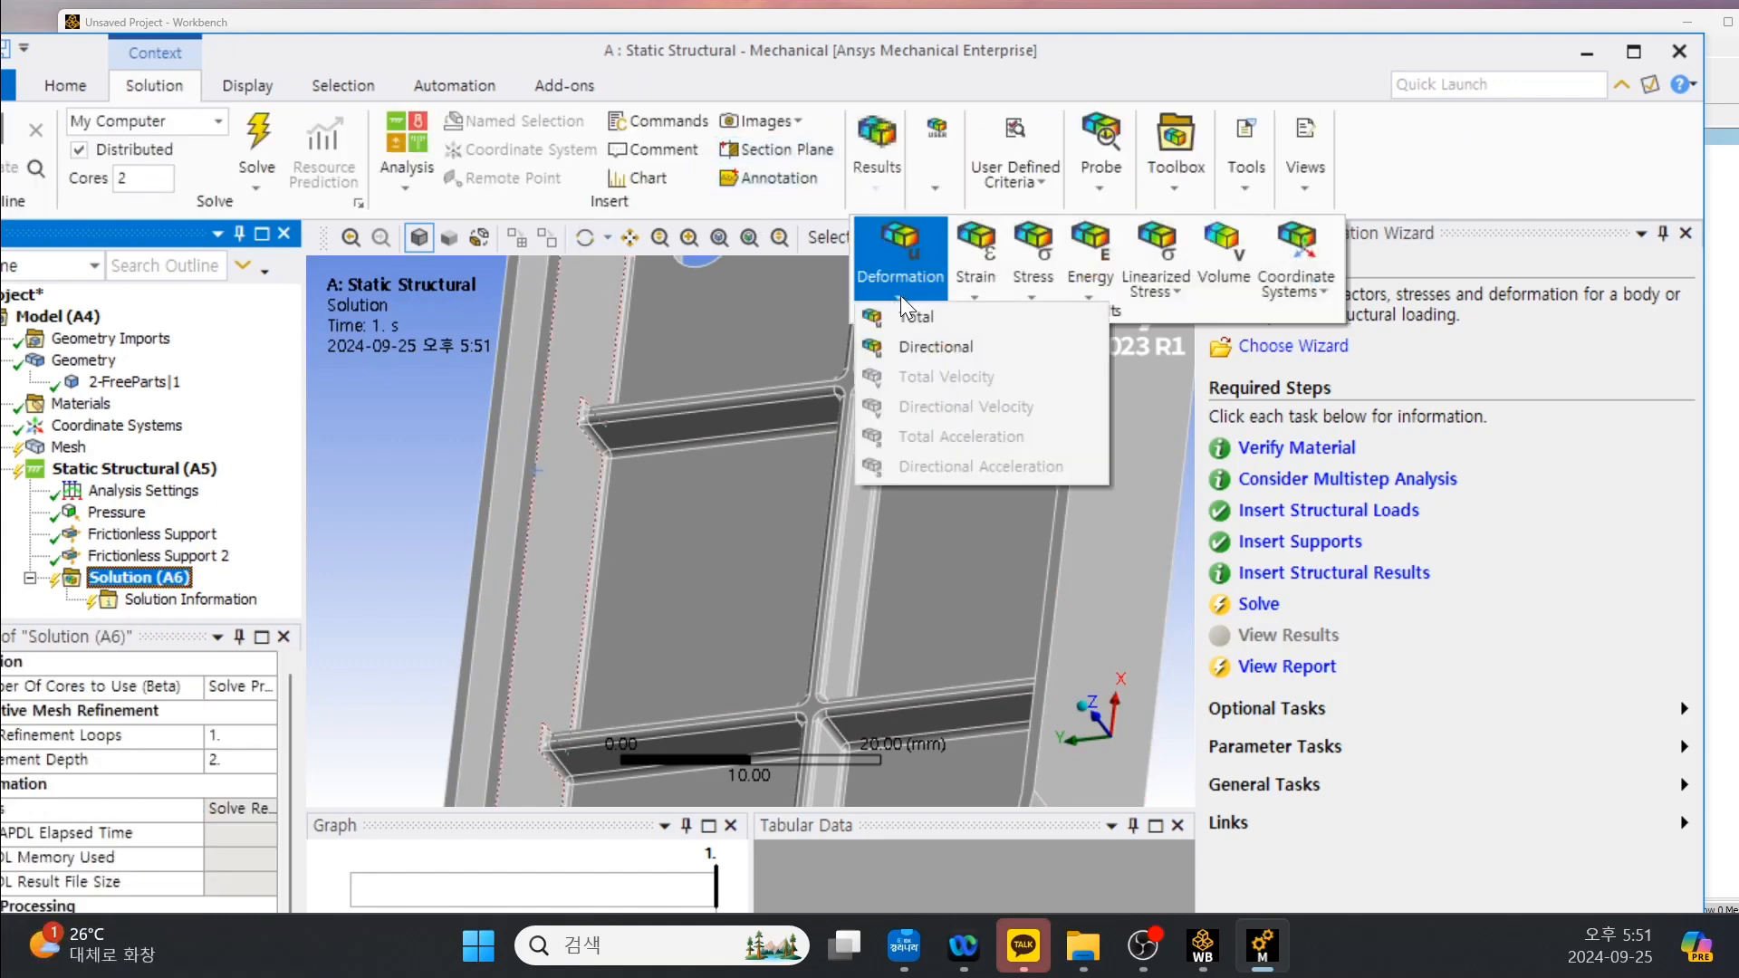
pyautogui.click(909, 326)
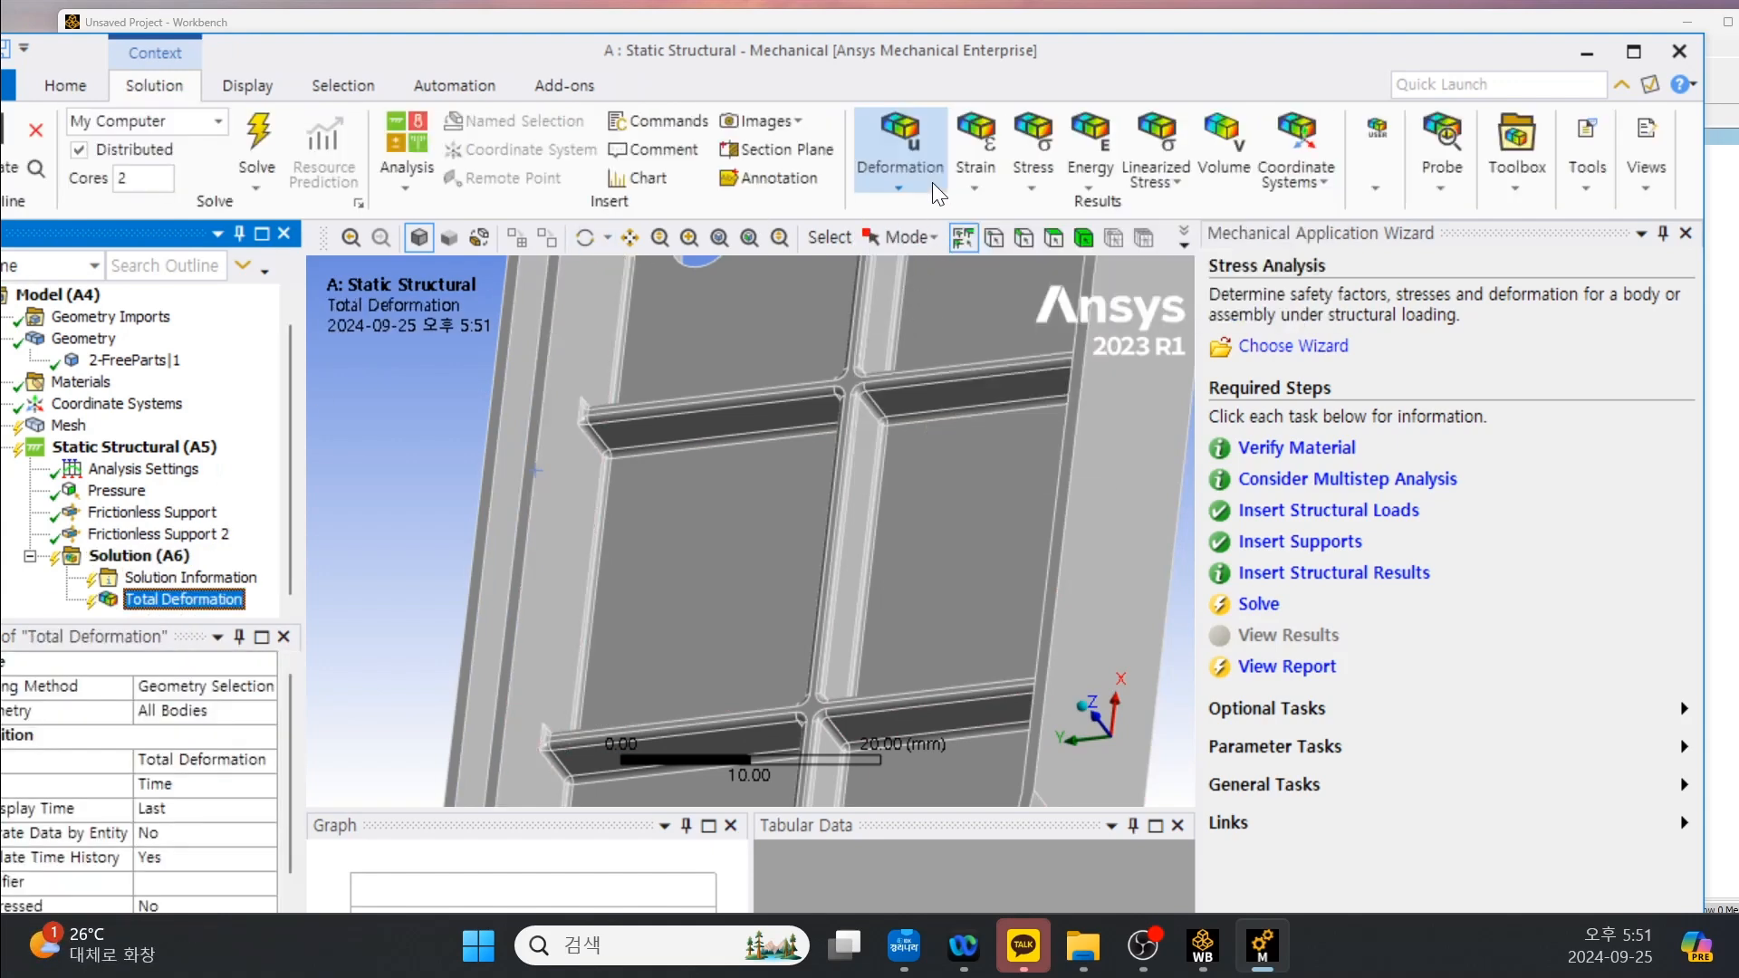
pyautogui.click(1033, 187)
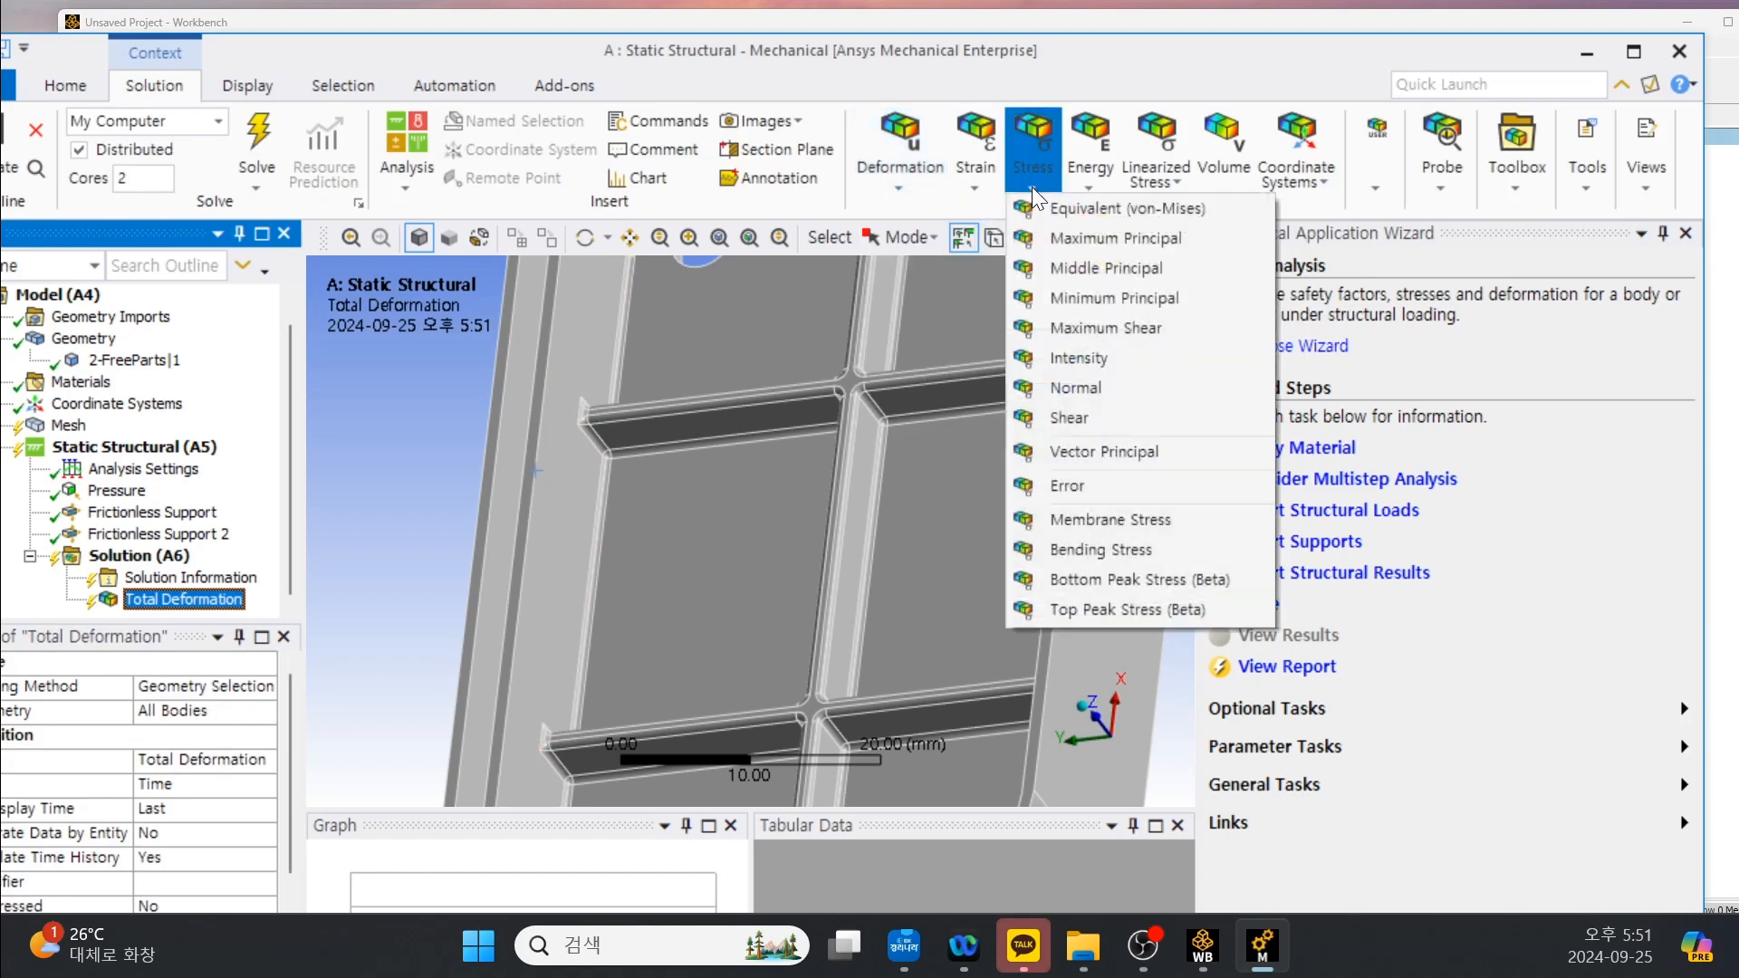
pyautogui.click(1061, 210)
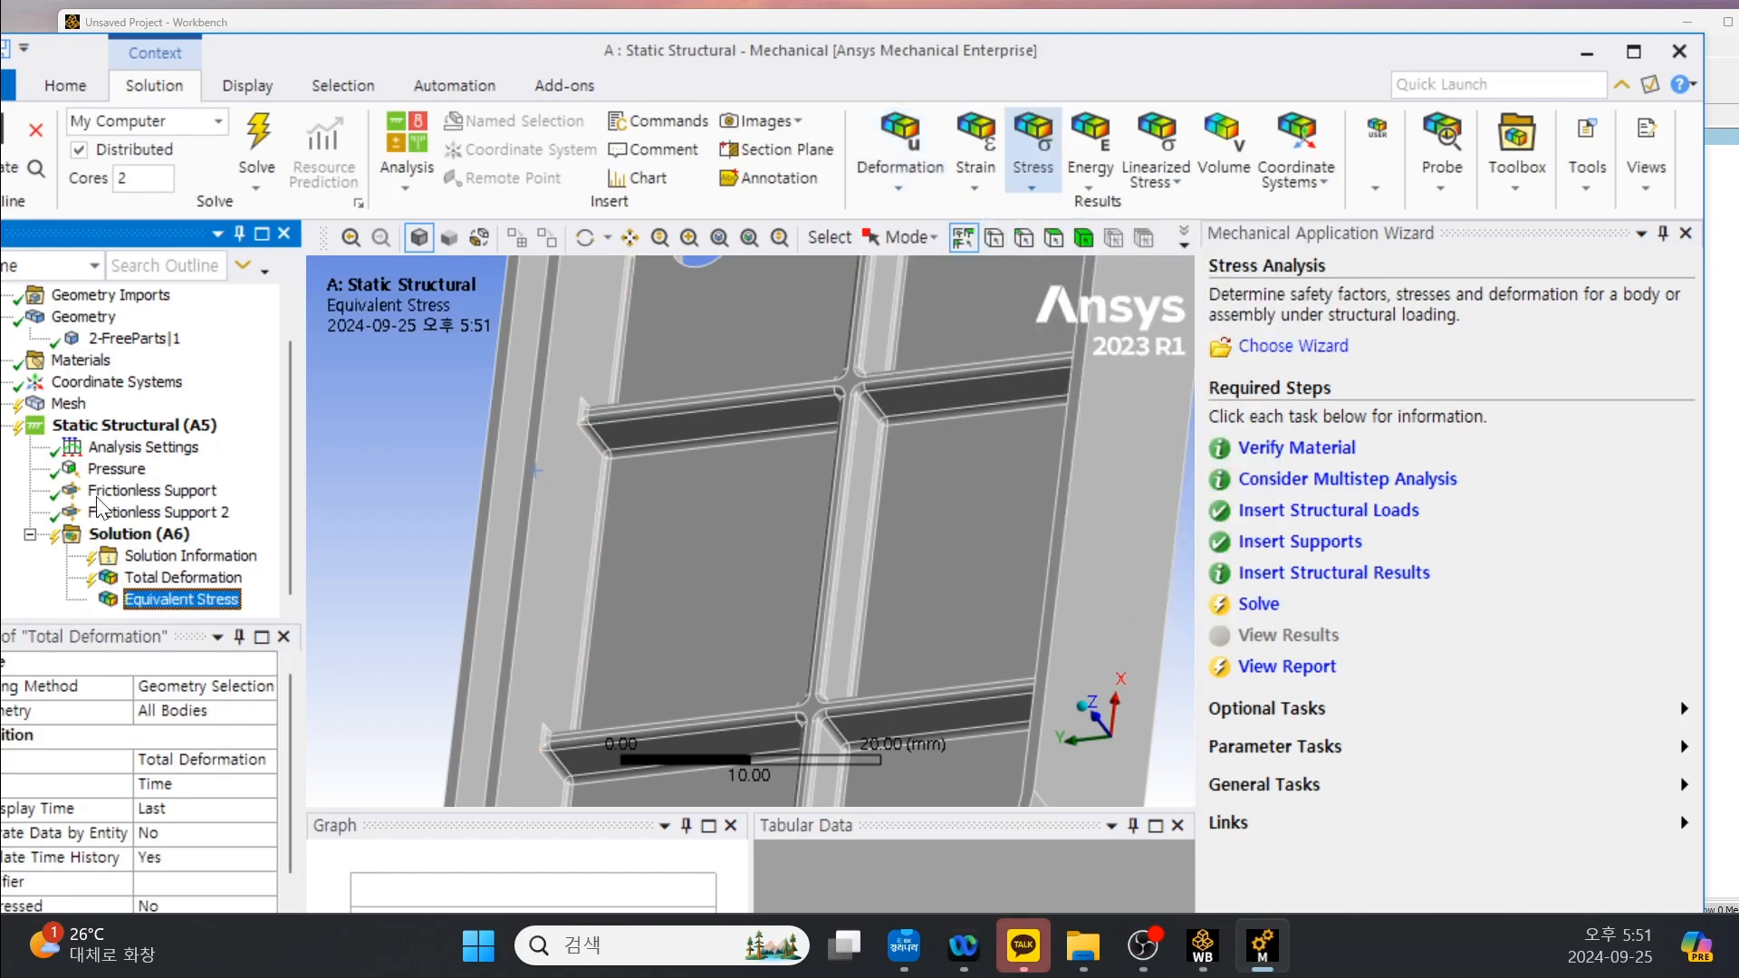
# Solve the static structural analysis and close the Mechanical Application Wizard.
pyautogui.click(136, 533)
pyautogui.rightClick(126, 534)
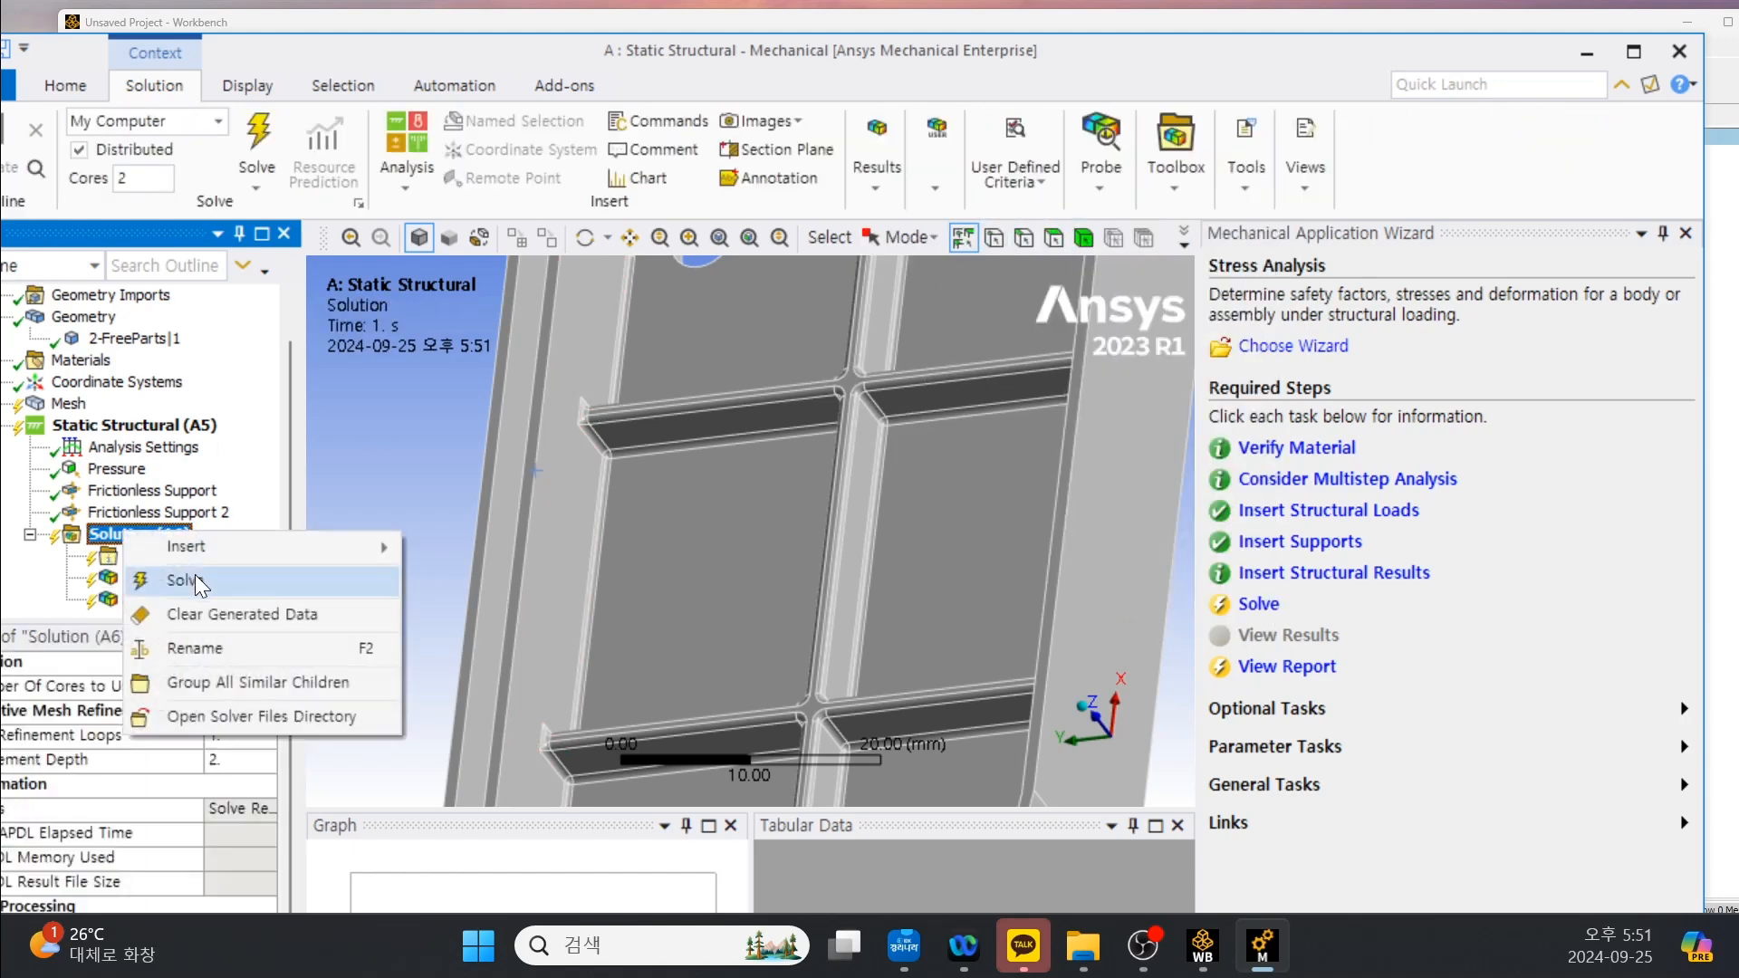
pyautogui.click(194, 578)
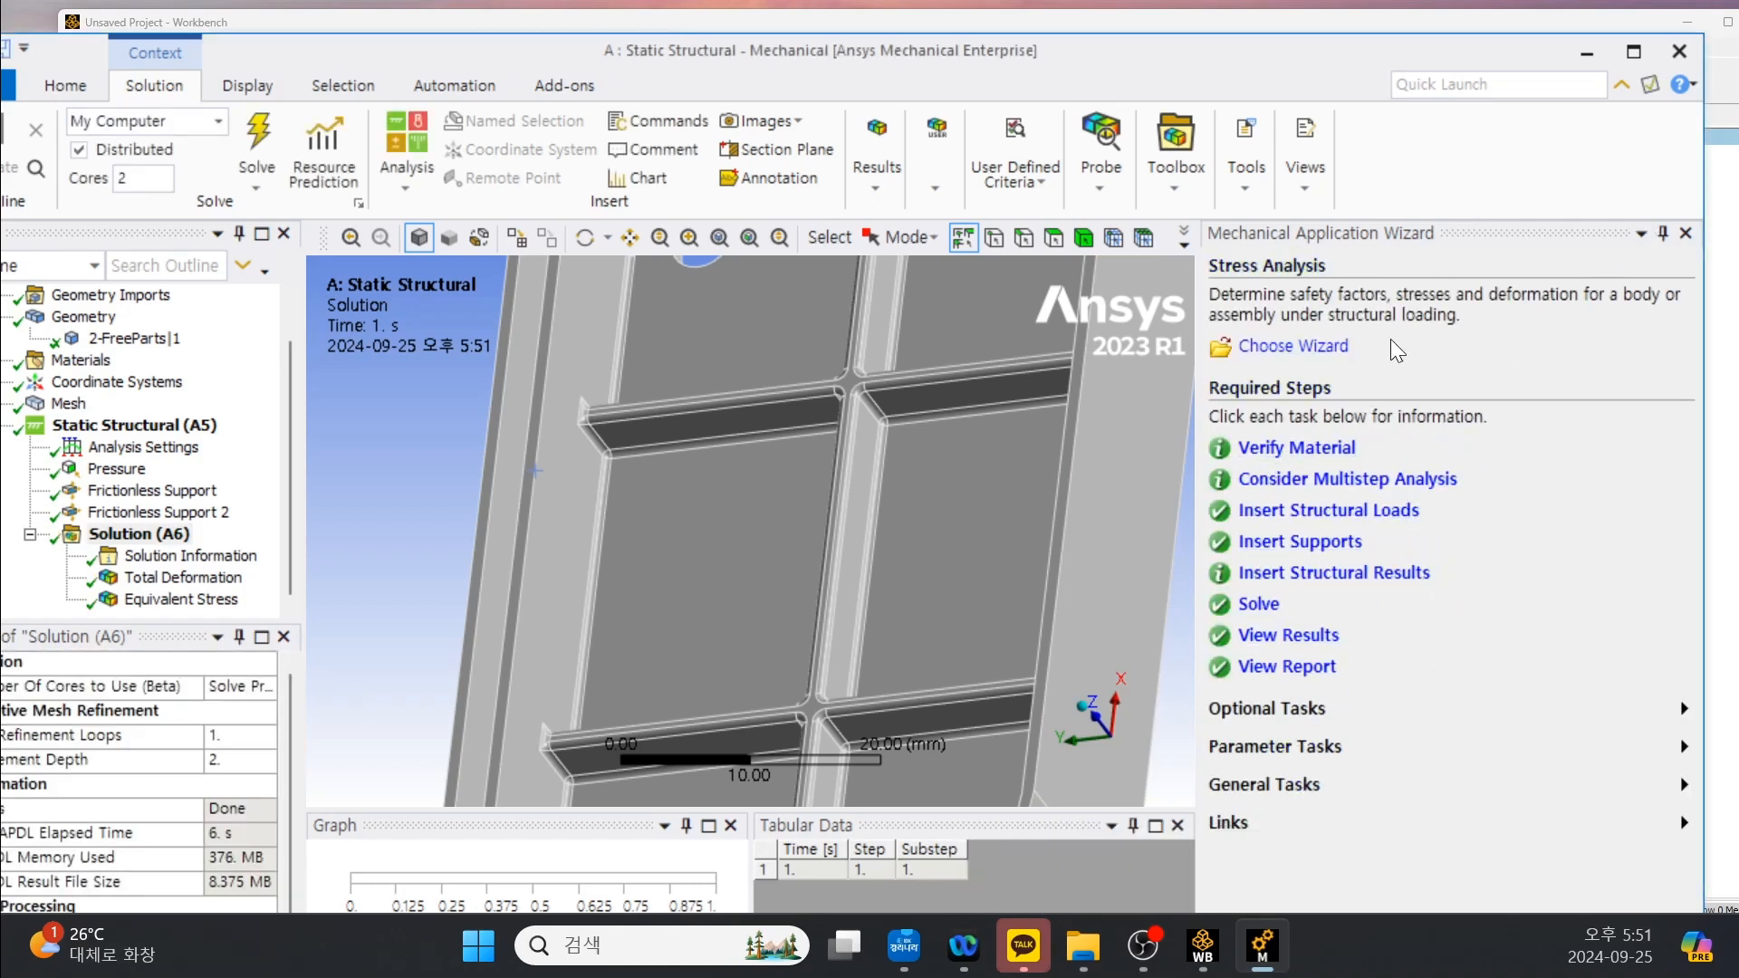
pyautogui.click(1686, 232)
# Examine the Total Deformation and Equivalent Stress contours on the closed outer side of the housing.
pyautogui.scroll(-5, 905, 509)
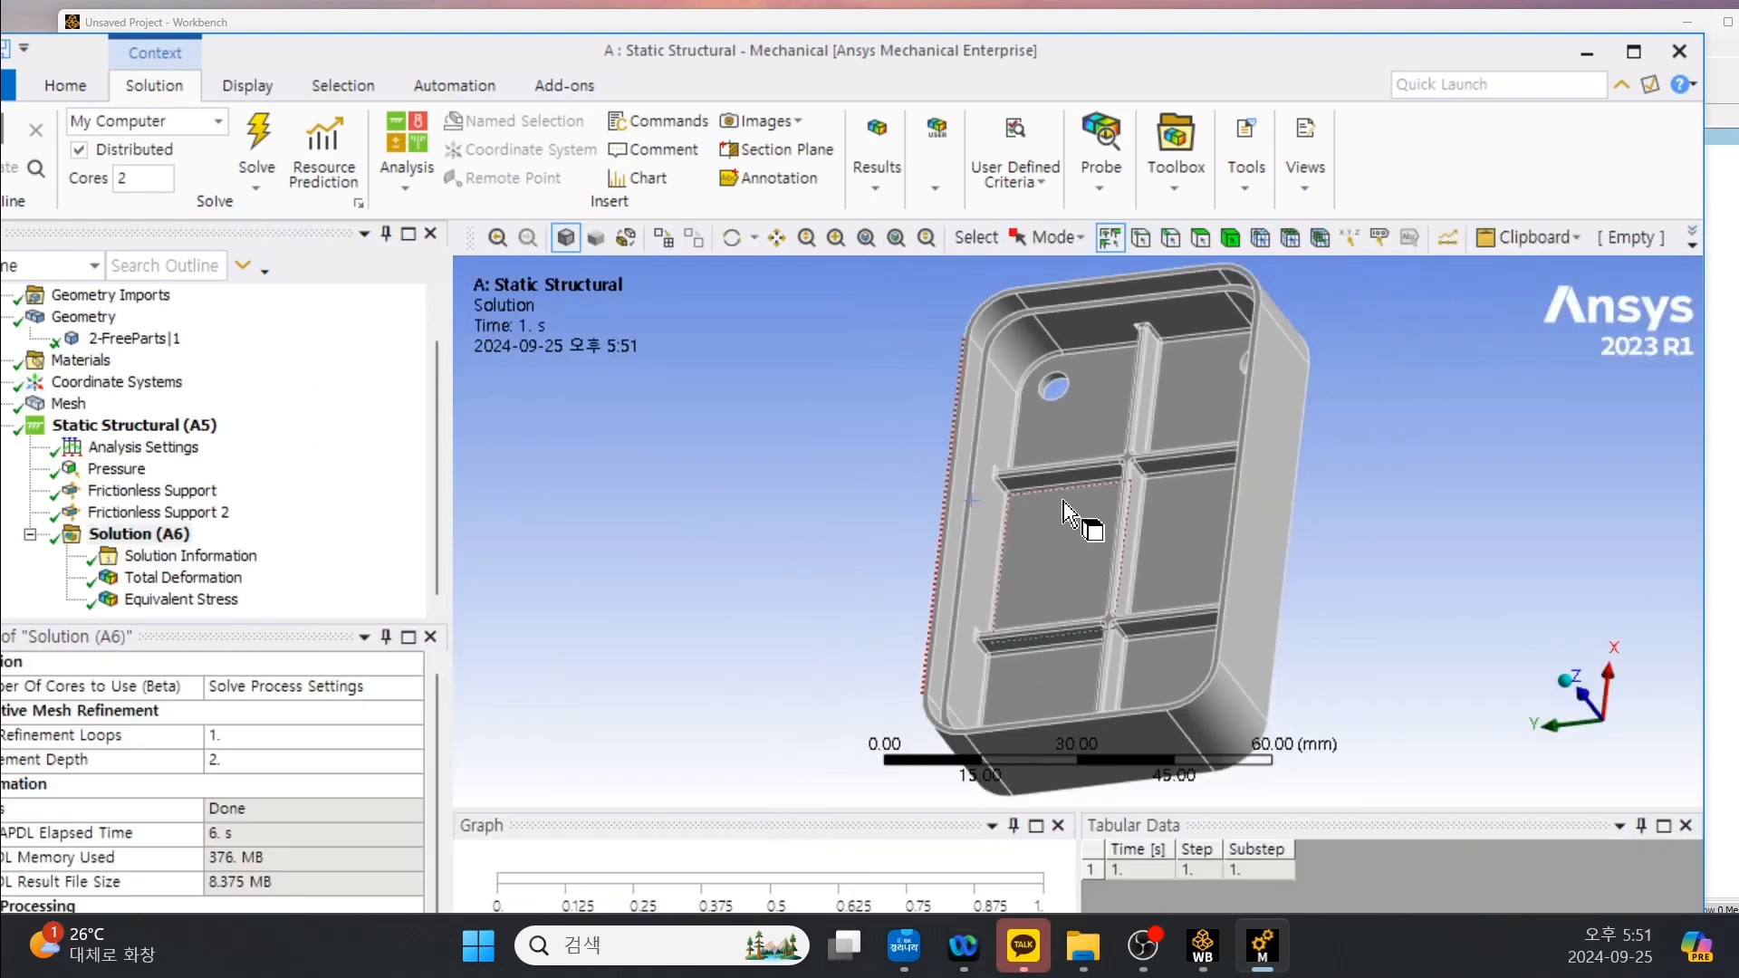
pyautogui.moveTo(1102, 609); pyautogui.dragTo(783, 431, button='middle')
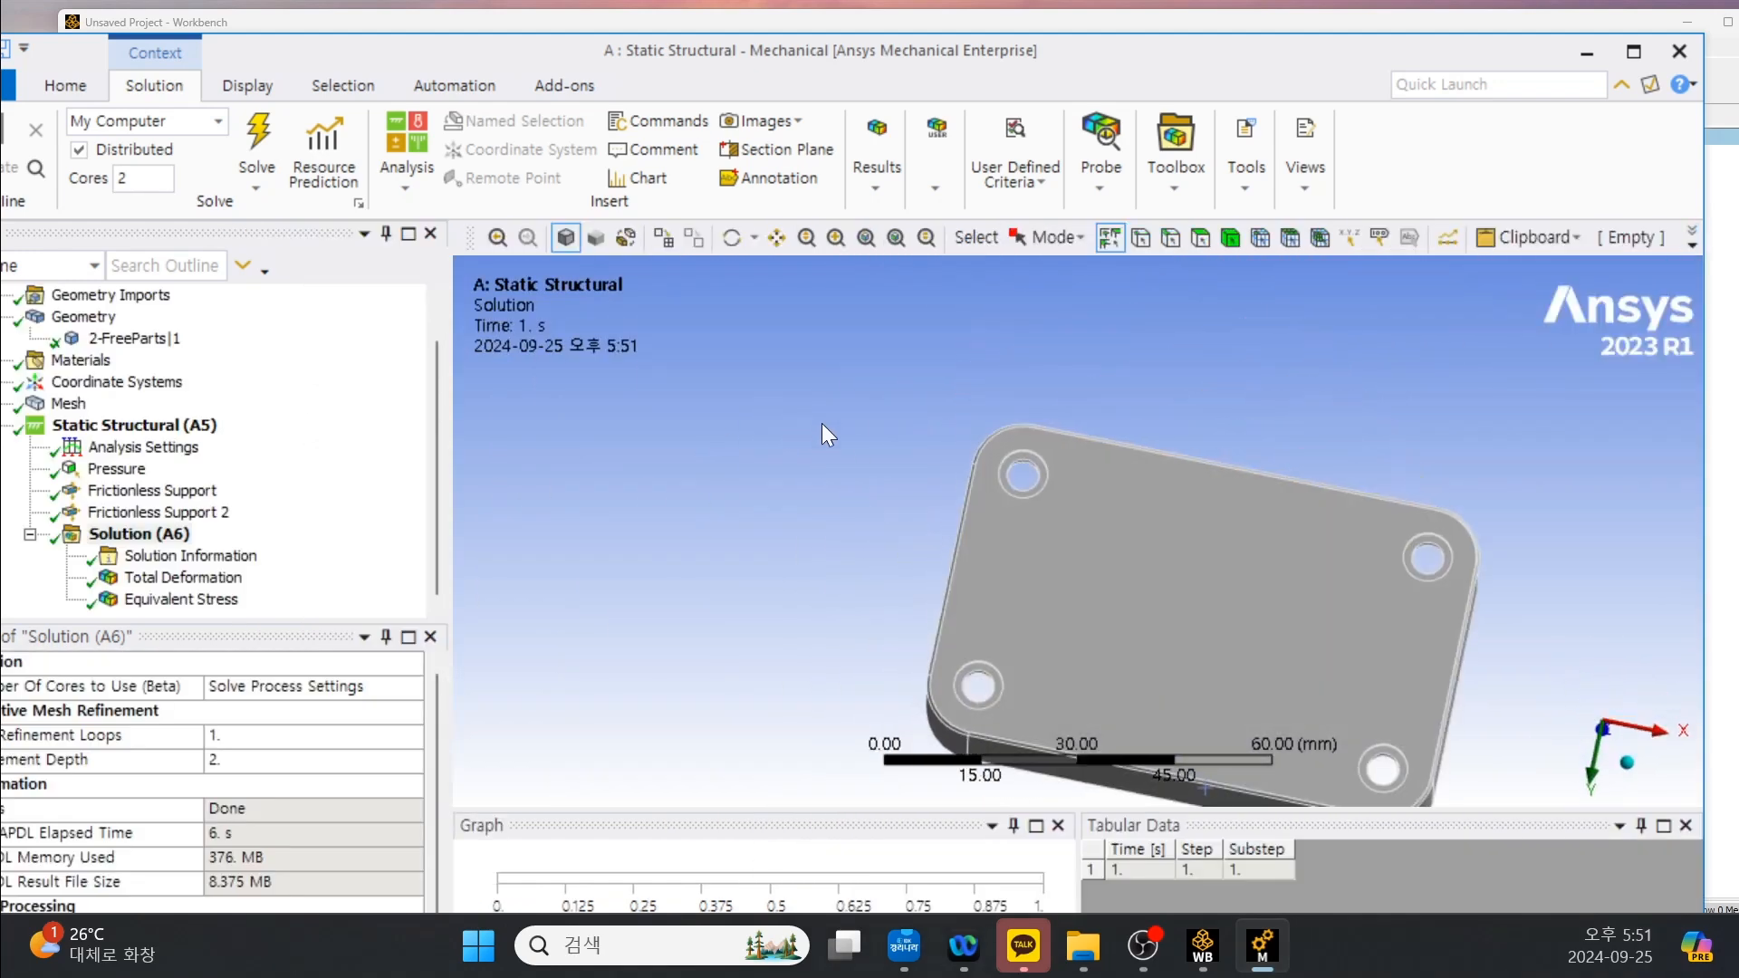
pyautogui.keyDown('ctrl'); pyautogui.moveTo(1132, 580); pyautogui.dragTo(933, 408, button='middle'); pyautogui.keyUp('ctrl')
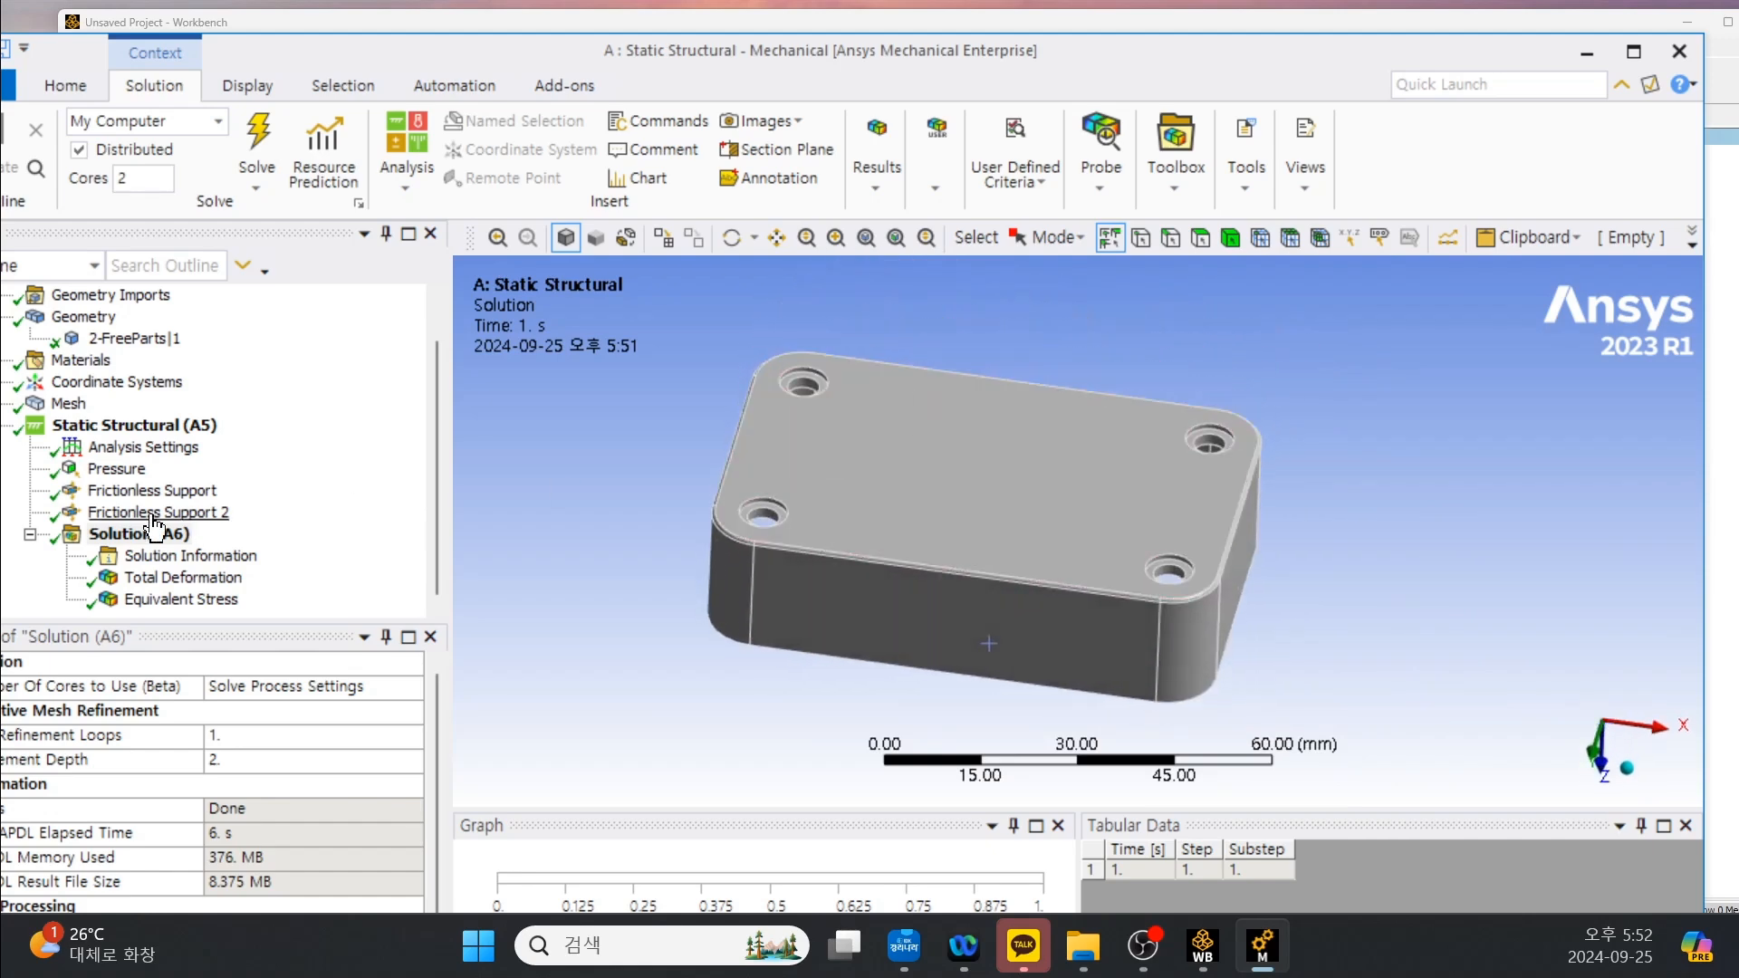
pyautogui.click(149, 577)
pyautogui.scroll(2, 1040, 455)
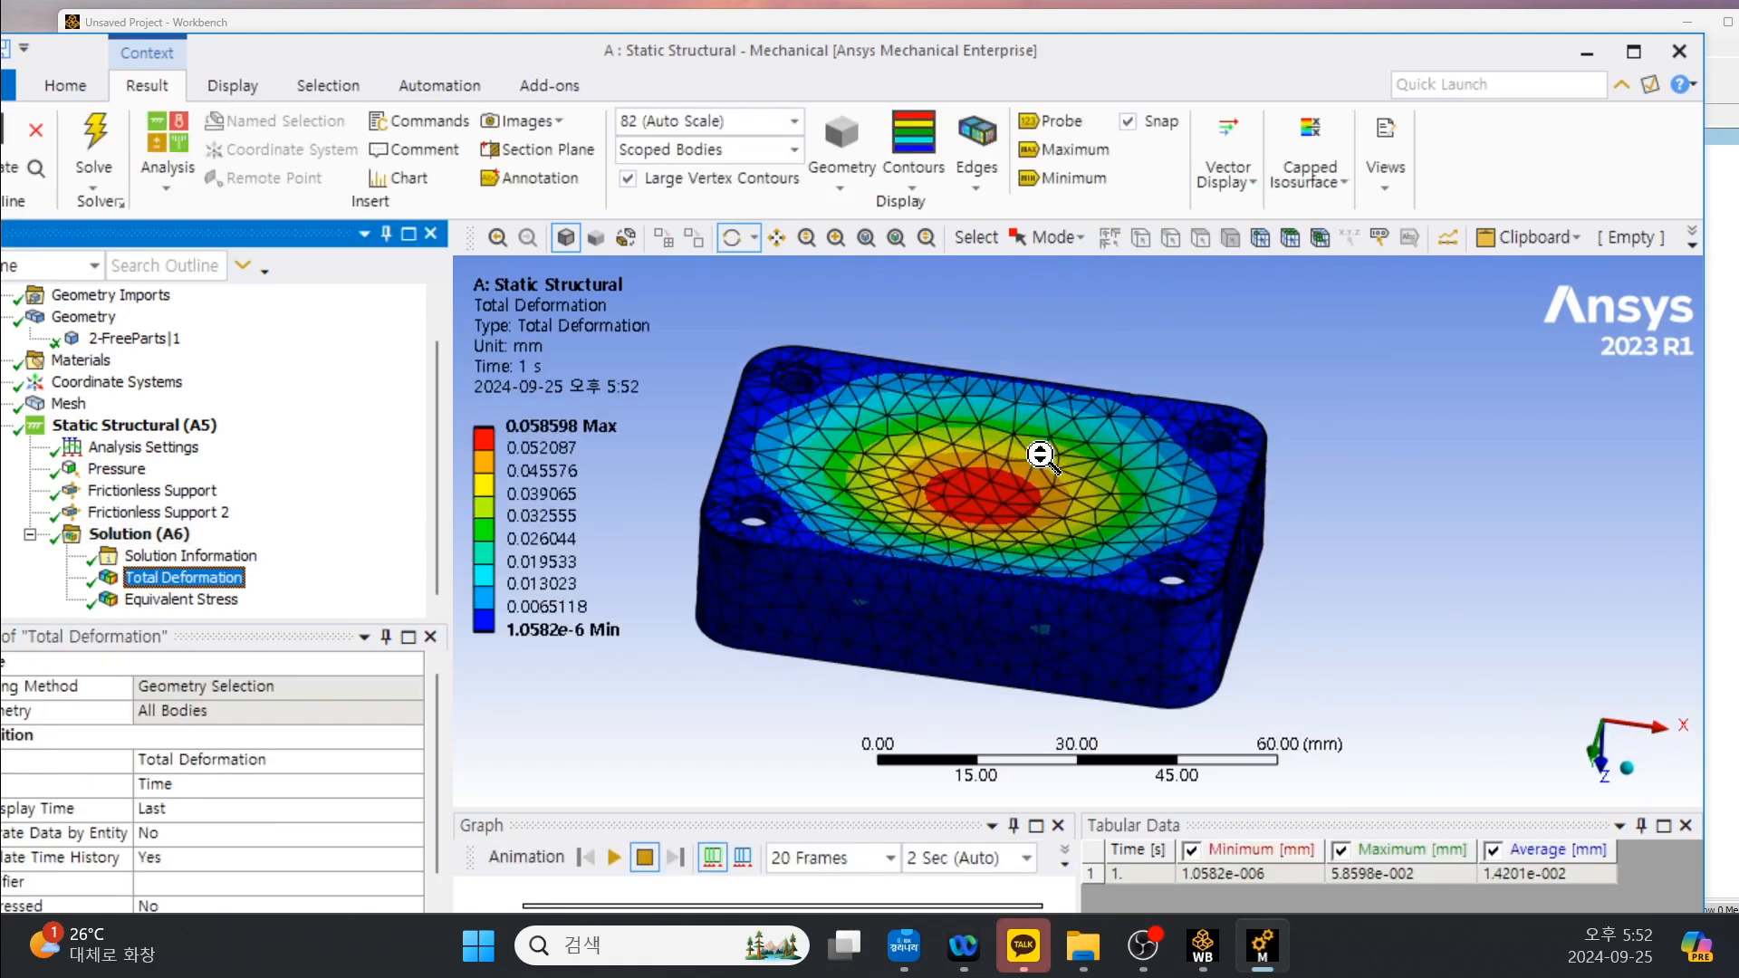
pyautogui.scroll(1, 1040, 456)
pyautogui.click(181, 598)
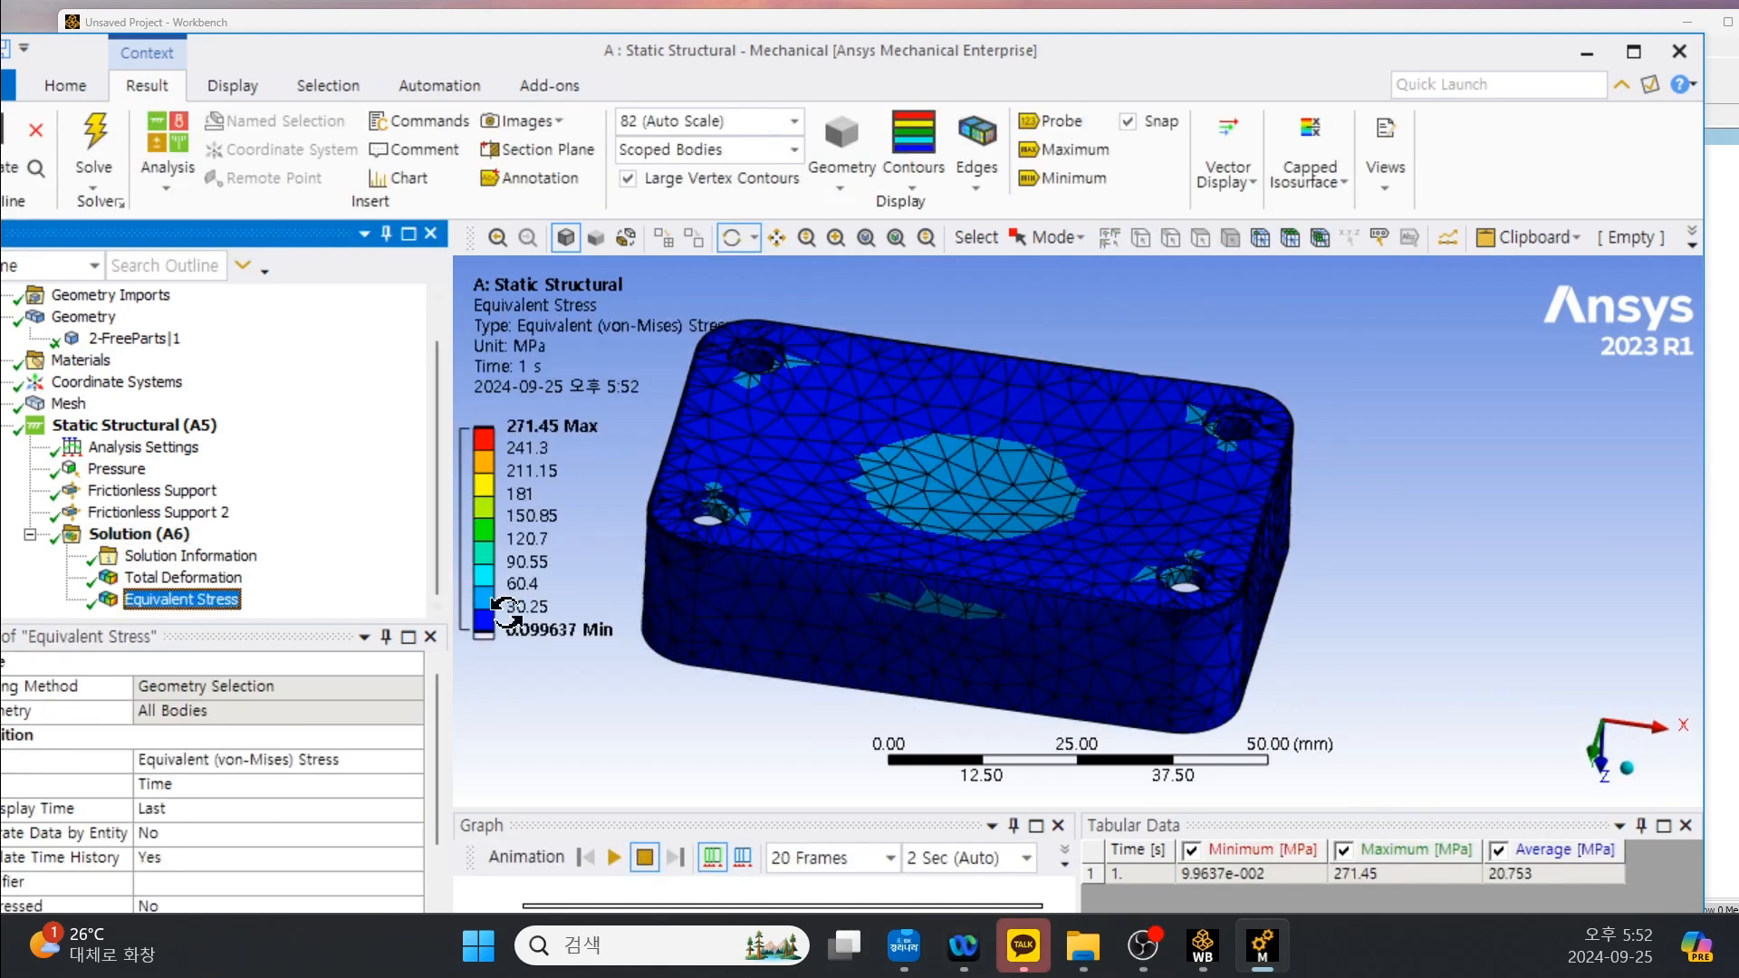
# Display the Total Deformation result with the No WireFrame edge option.
pyautogui.click(181, 577)
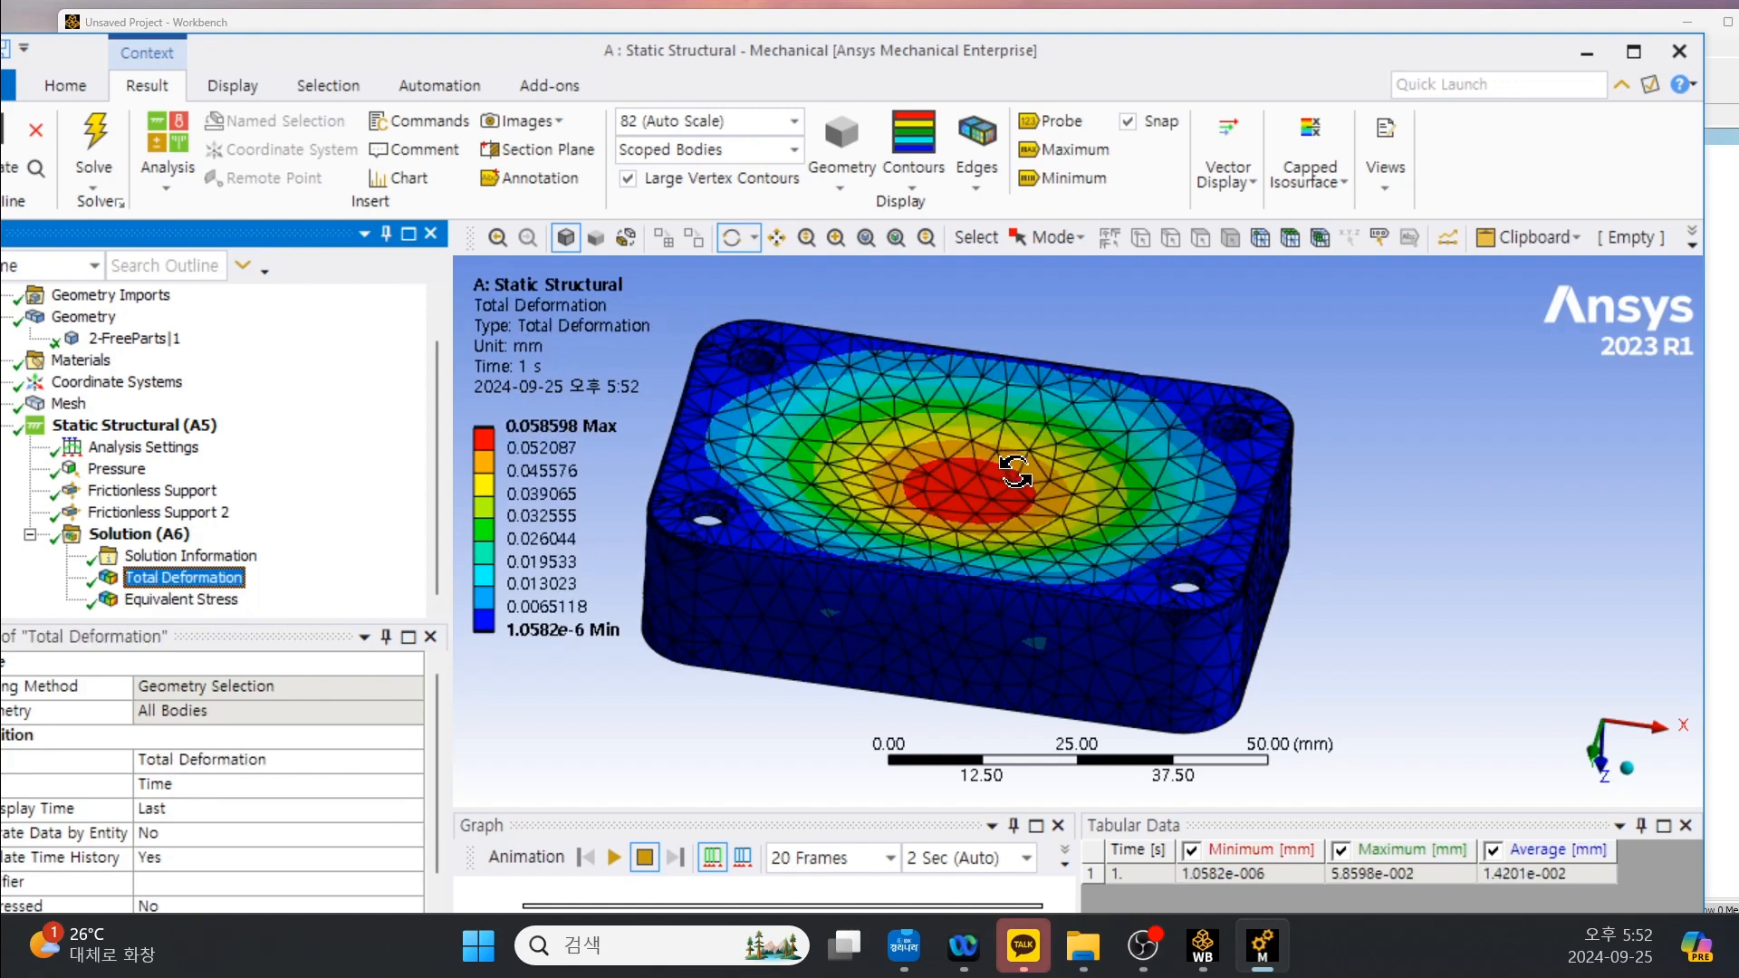
pyautogui.click(978, 178)
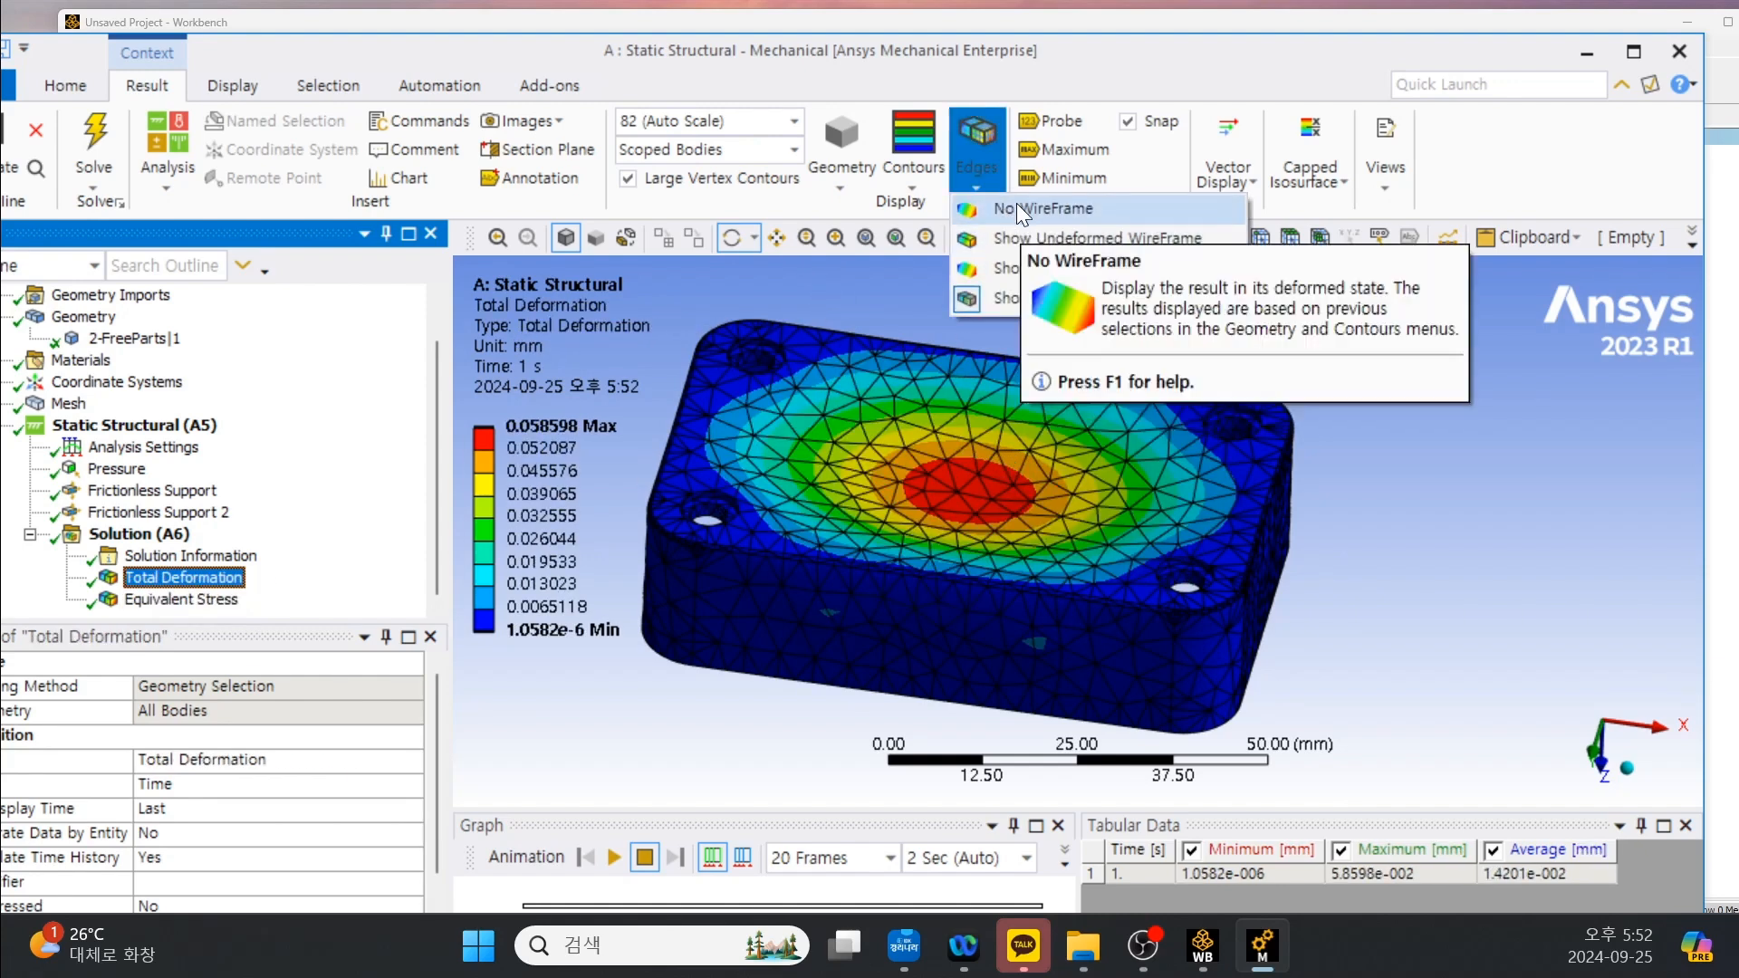
pyautogui.click(1008, 211)
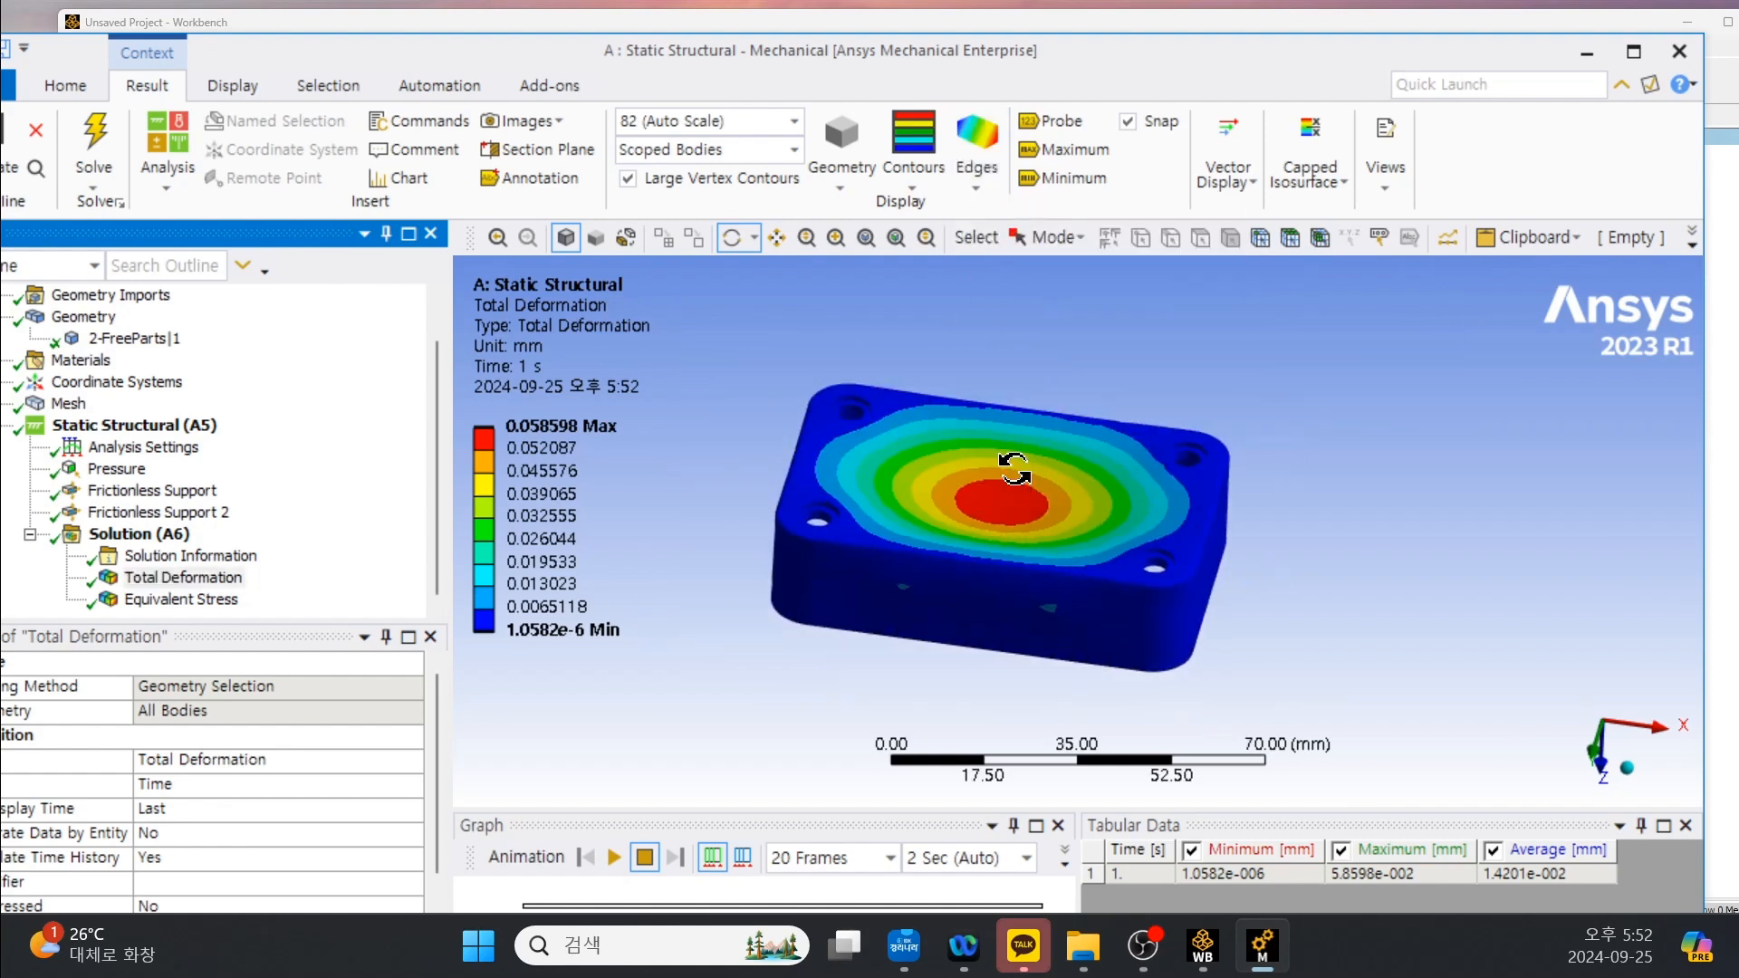
# Display the Equivalent Stress result on the ribbed inner side of the housing, label its maximum, and inspect the labelled location.
pyautogui.moveTo(1002, 470); pyautogui.dragTo(1000, 300)
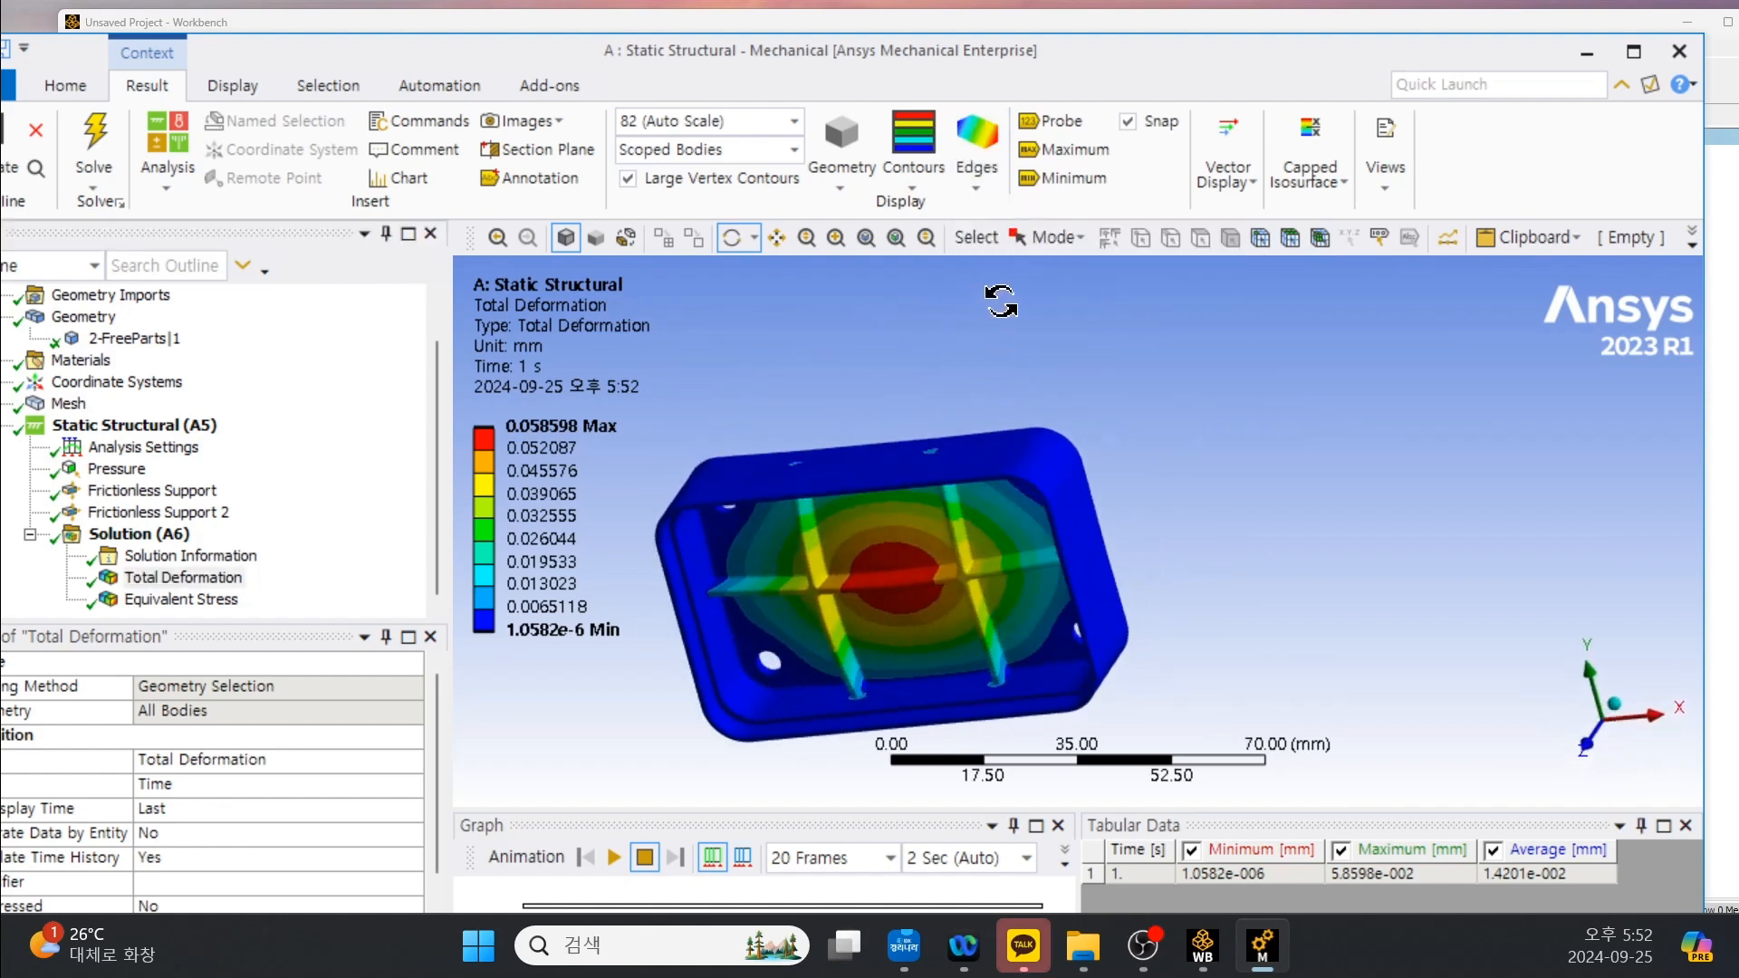
pyautogui.click(145, 602)
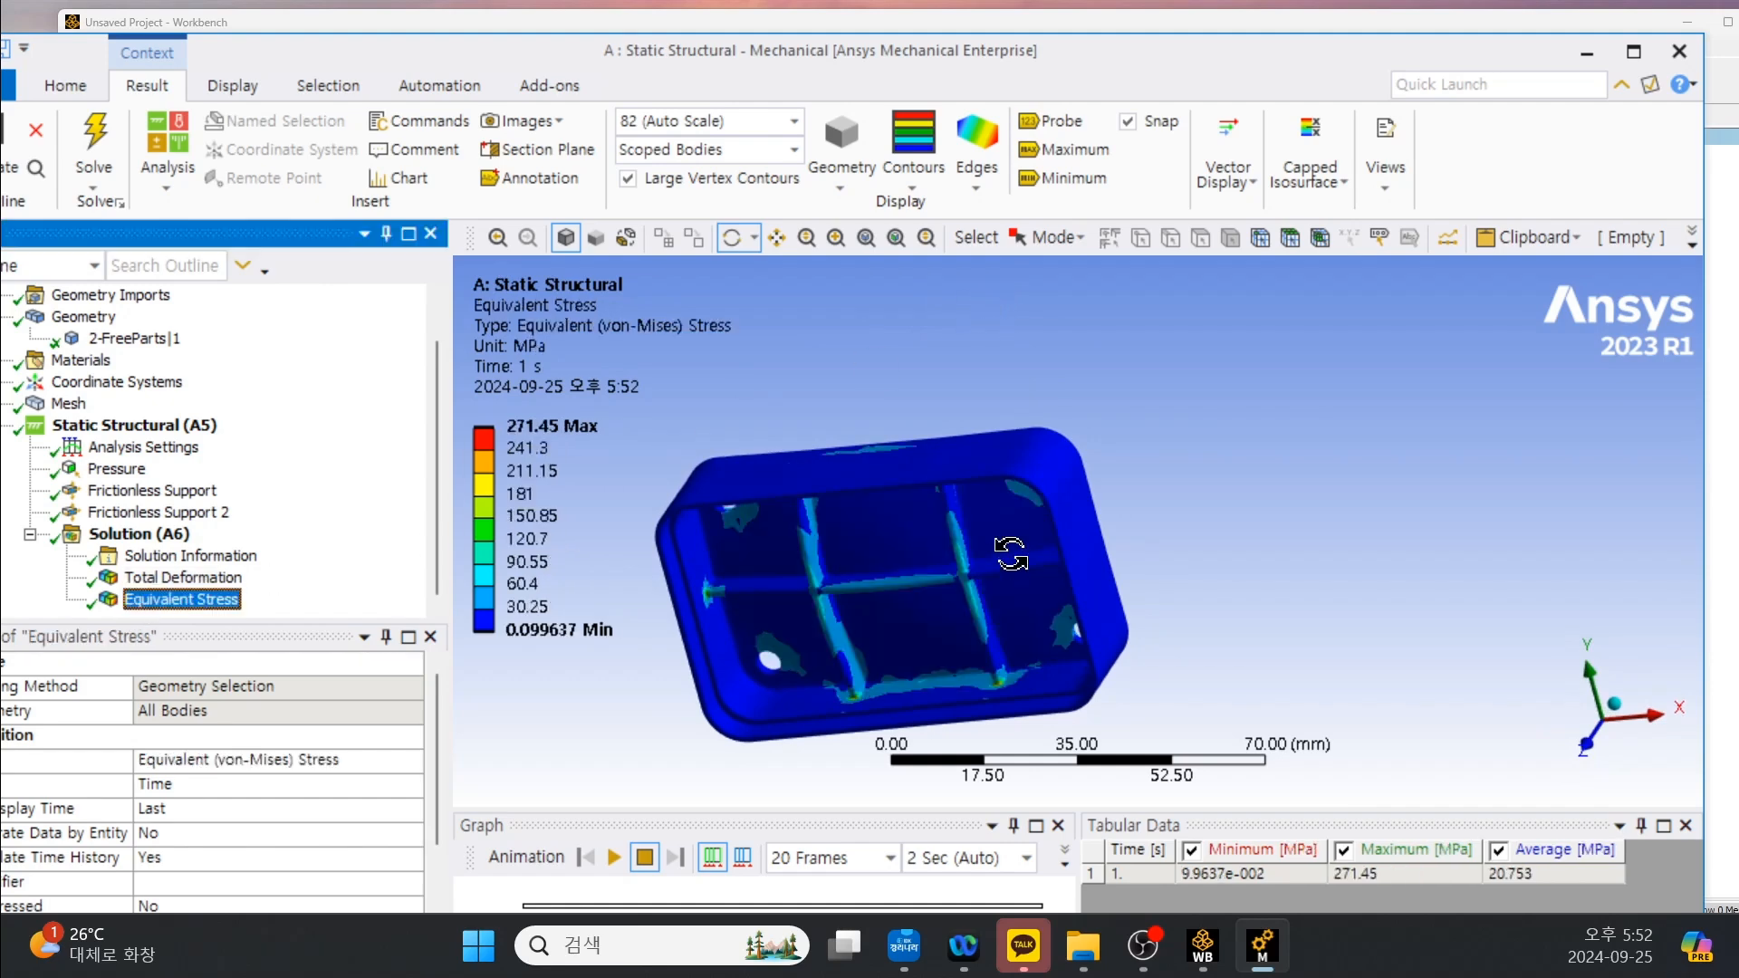
pyautogui.moveTo(972, 571); pyautogui.dragTo(1077, 537)
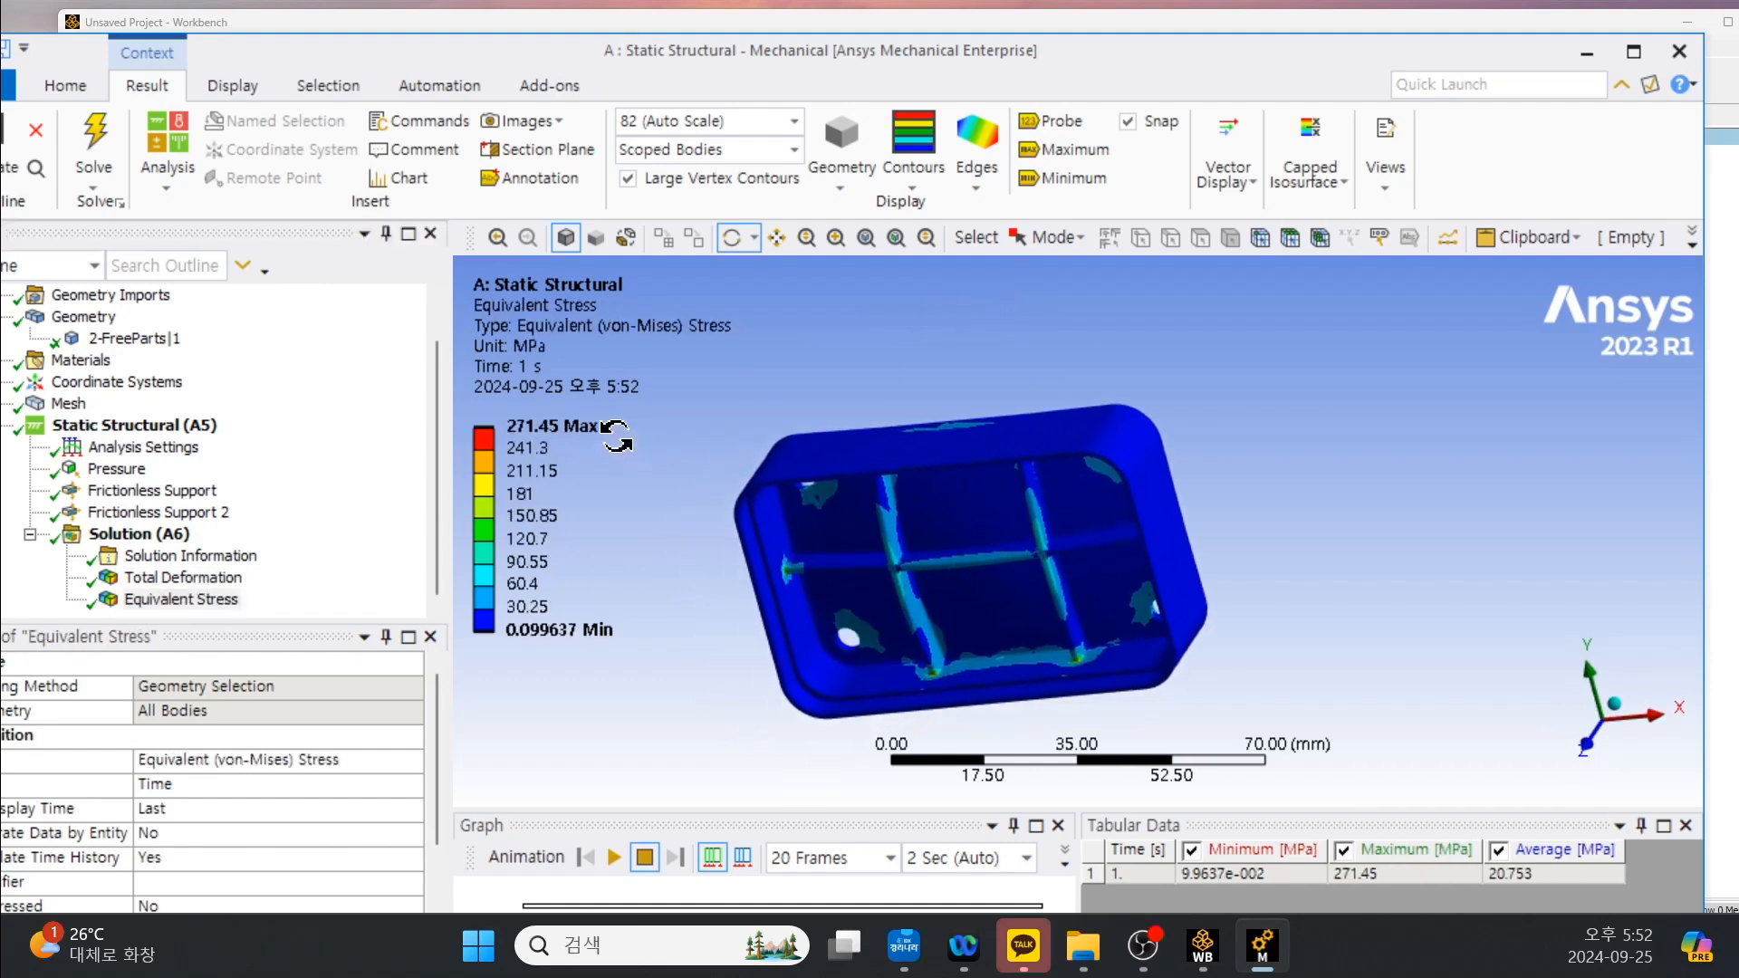
pyautogui.click(1069, 150)
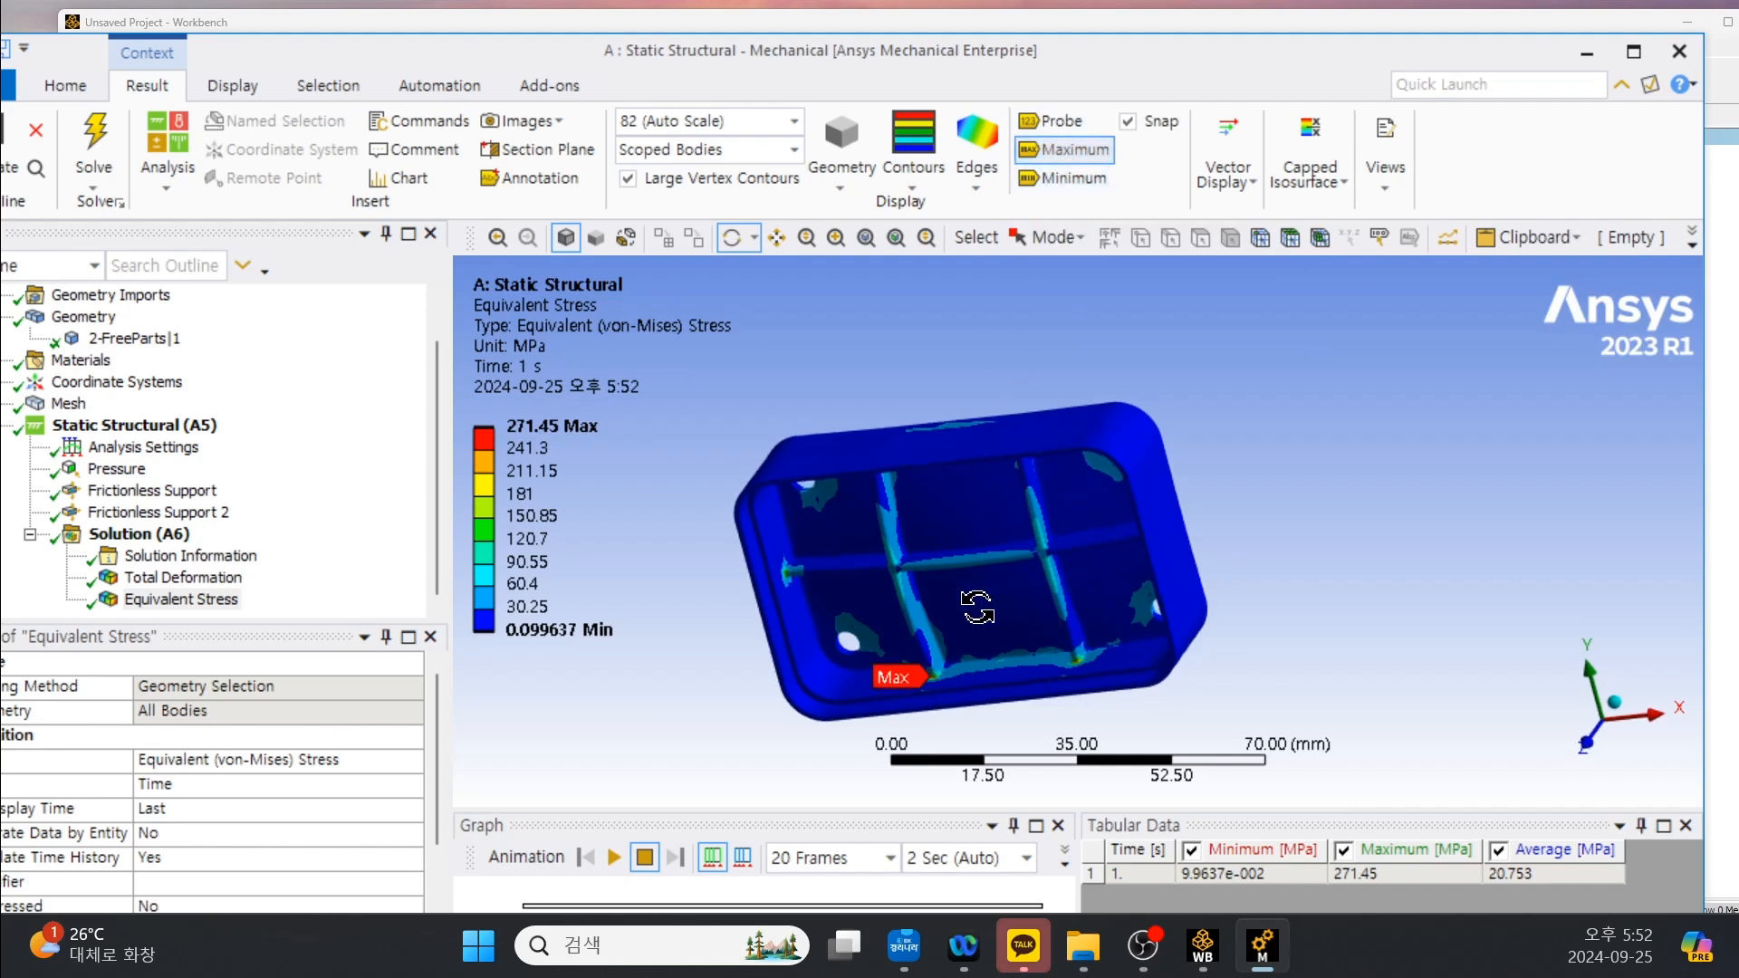
pyautogui.moveTo(928, 747); pyautogui.dragTo(983, 376)
pyautogui.scroll(1, 983, 376)
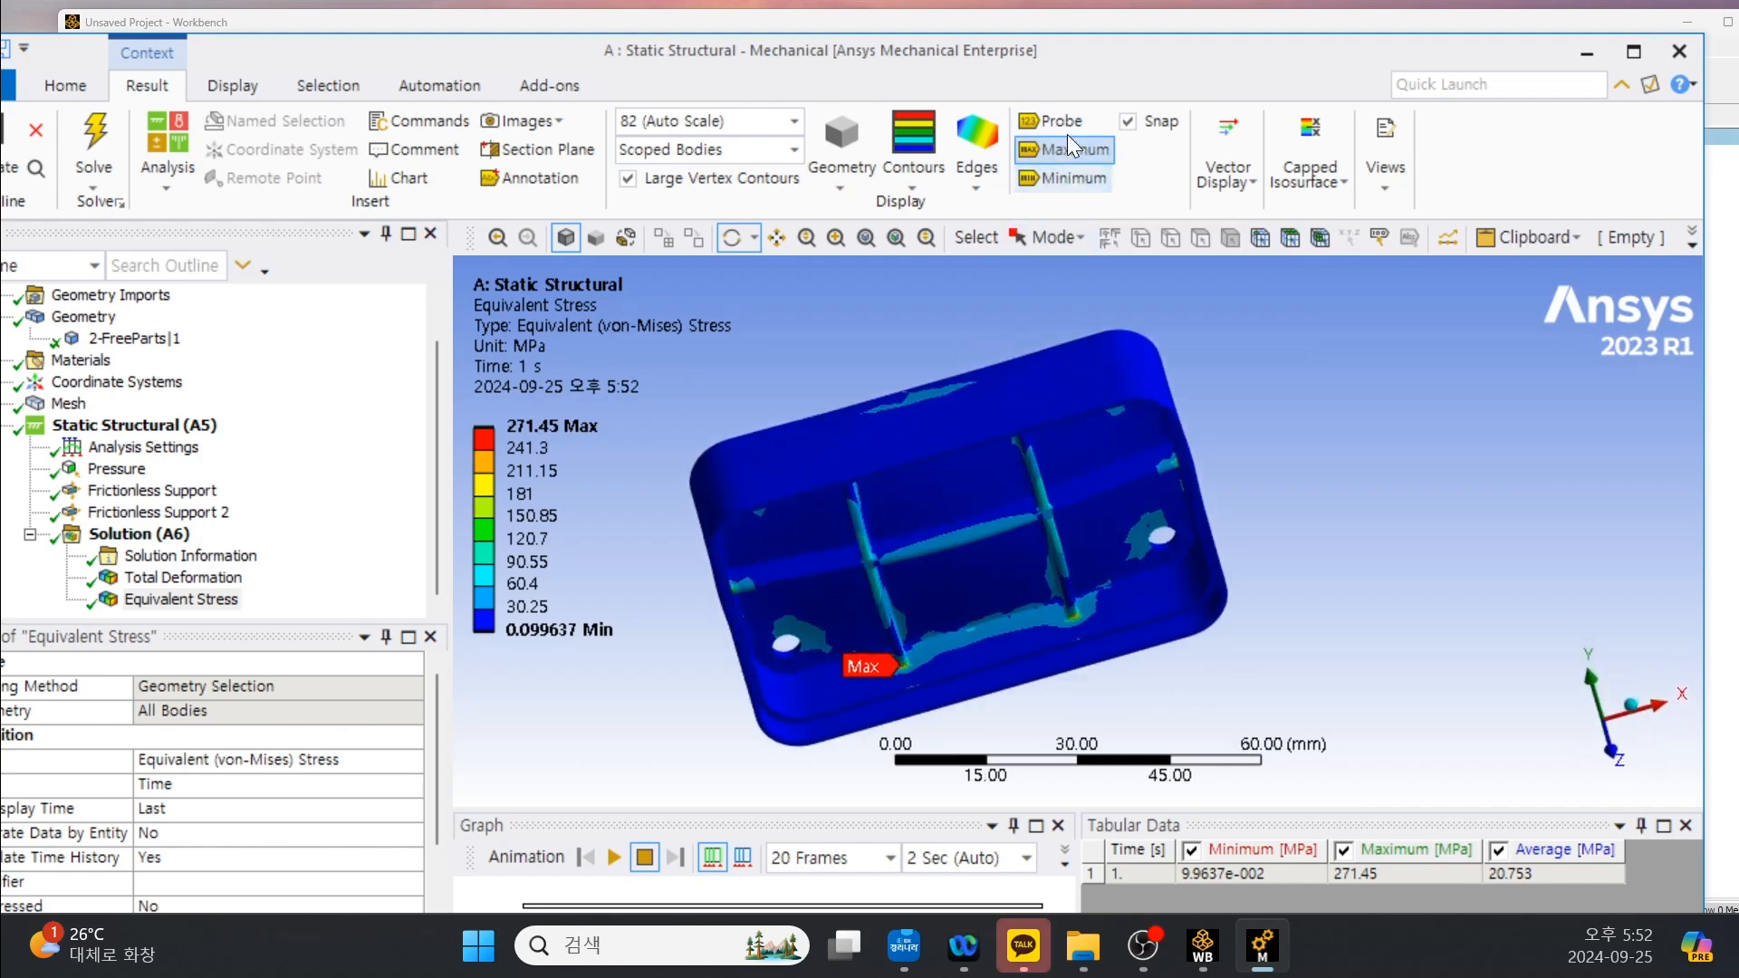
pyautogui.moveTo(1085, 604); pyautogui.dragTo(1058, 590)
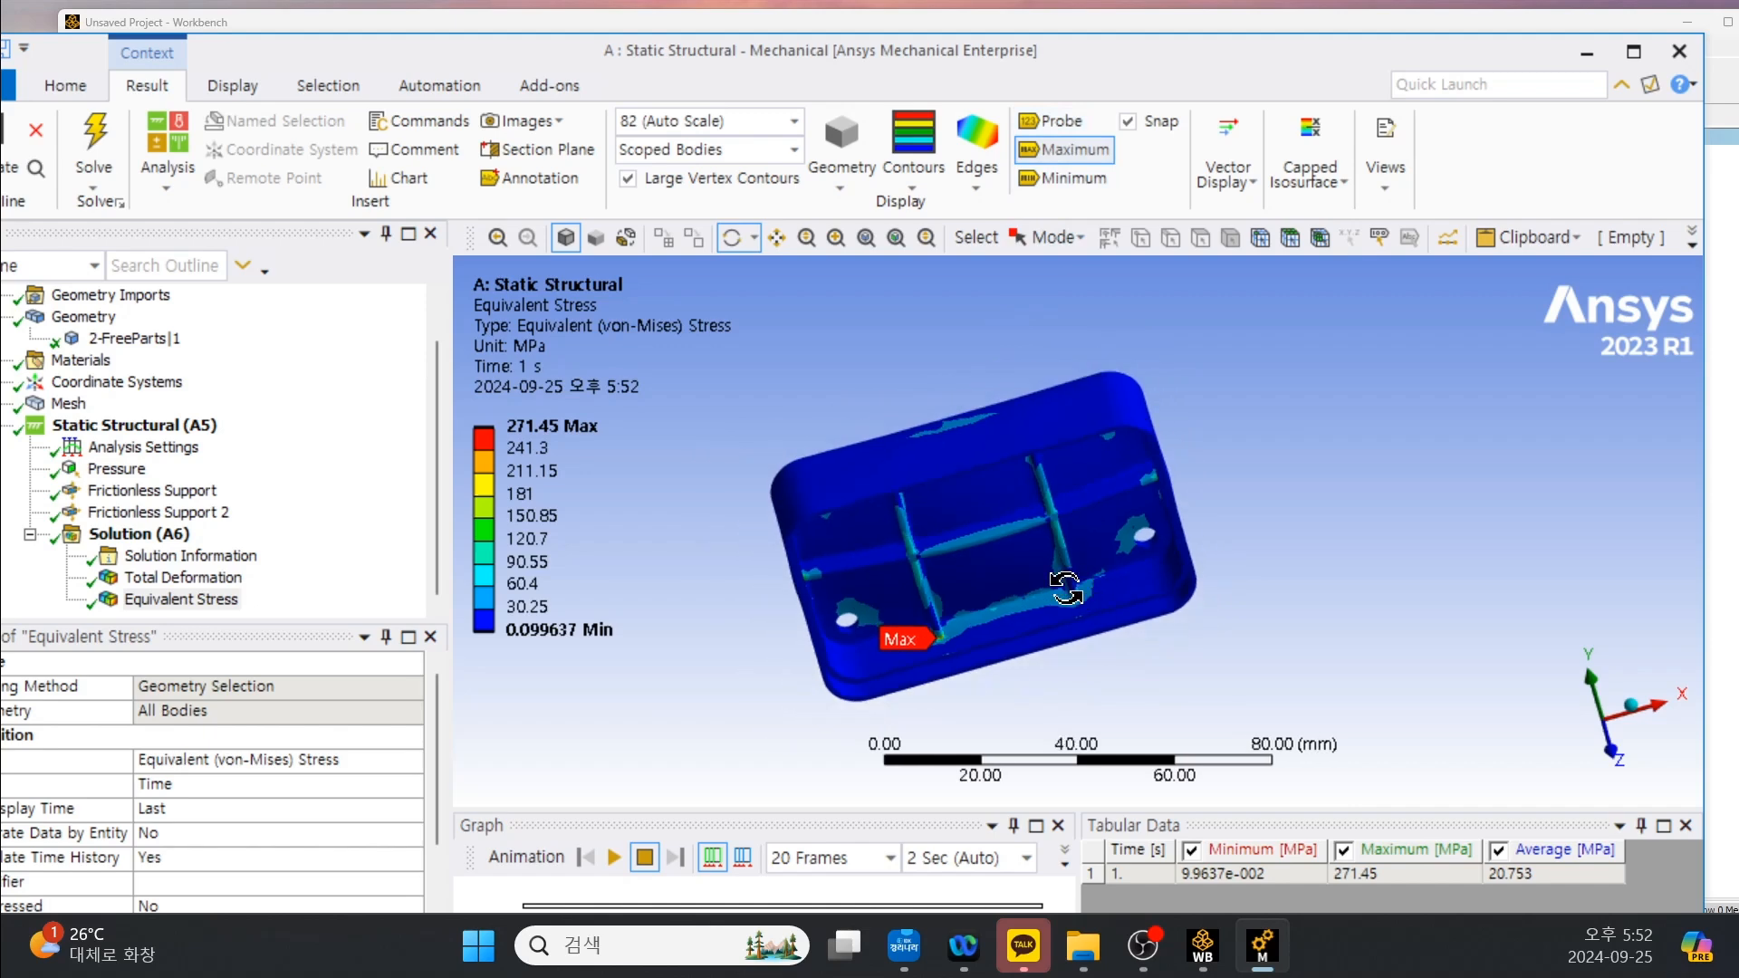
pyautogui.scroll(1, 1057, 590)
pyautogui.scroll(-1, 1067, 588)
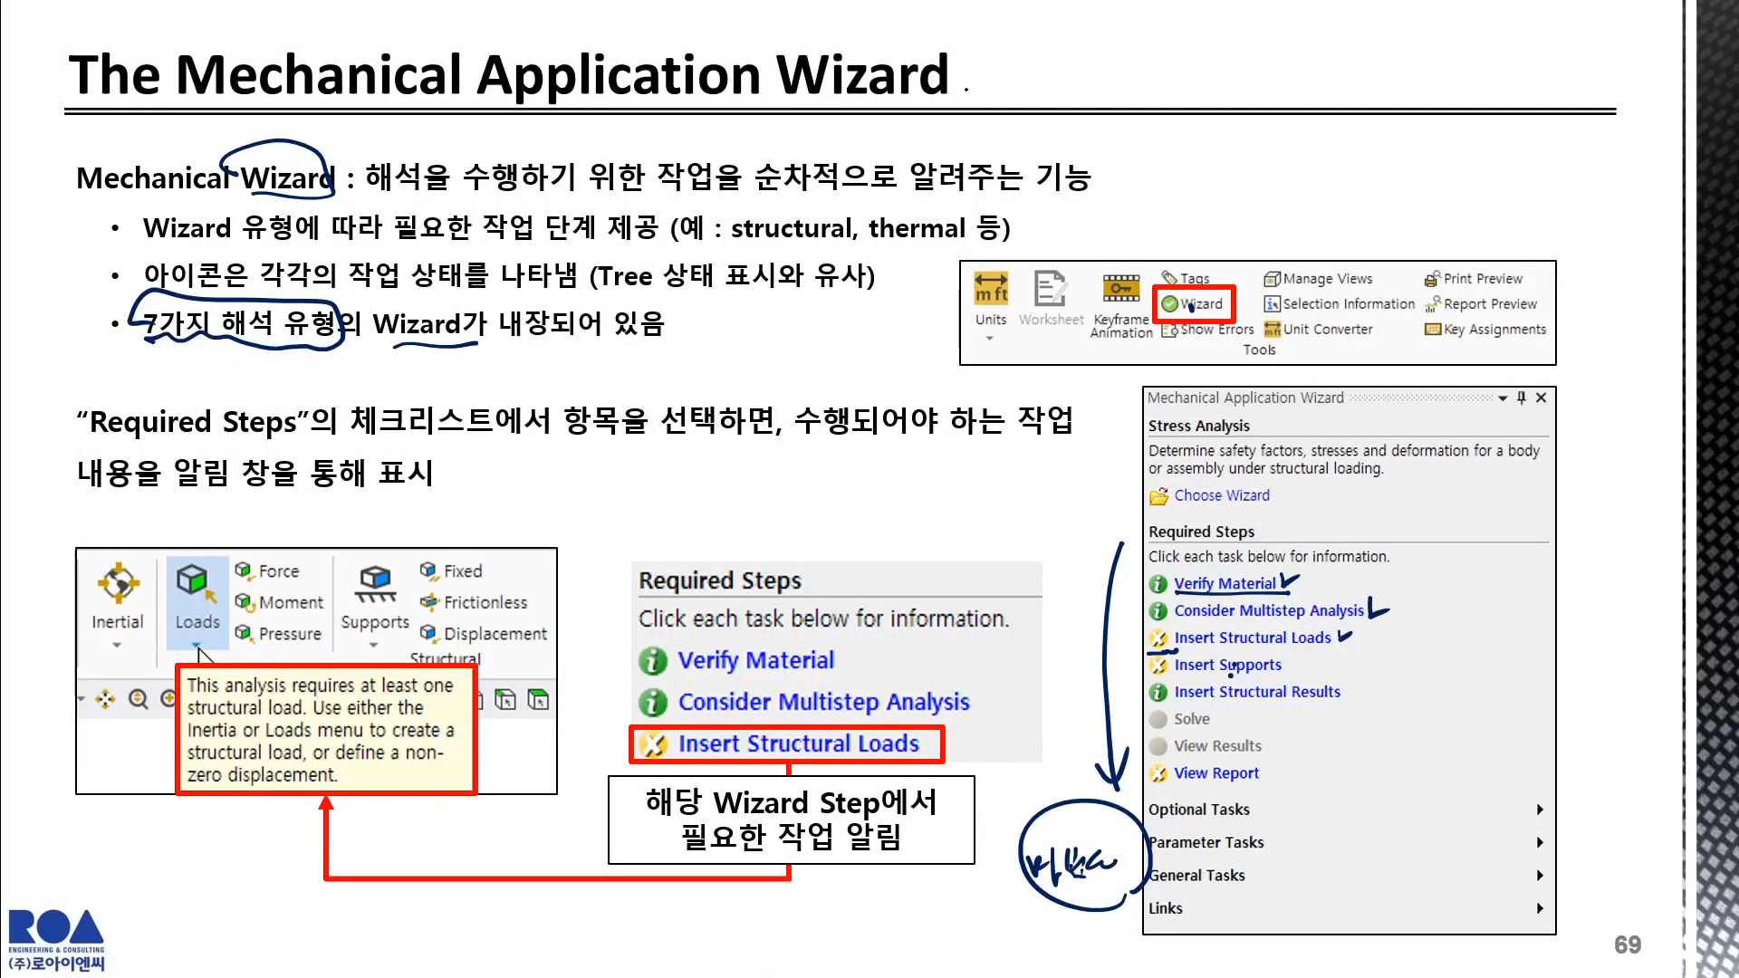
pyautogui.moveTo(1164, 120); pyautogui.dragTo(1161, 126)
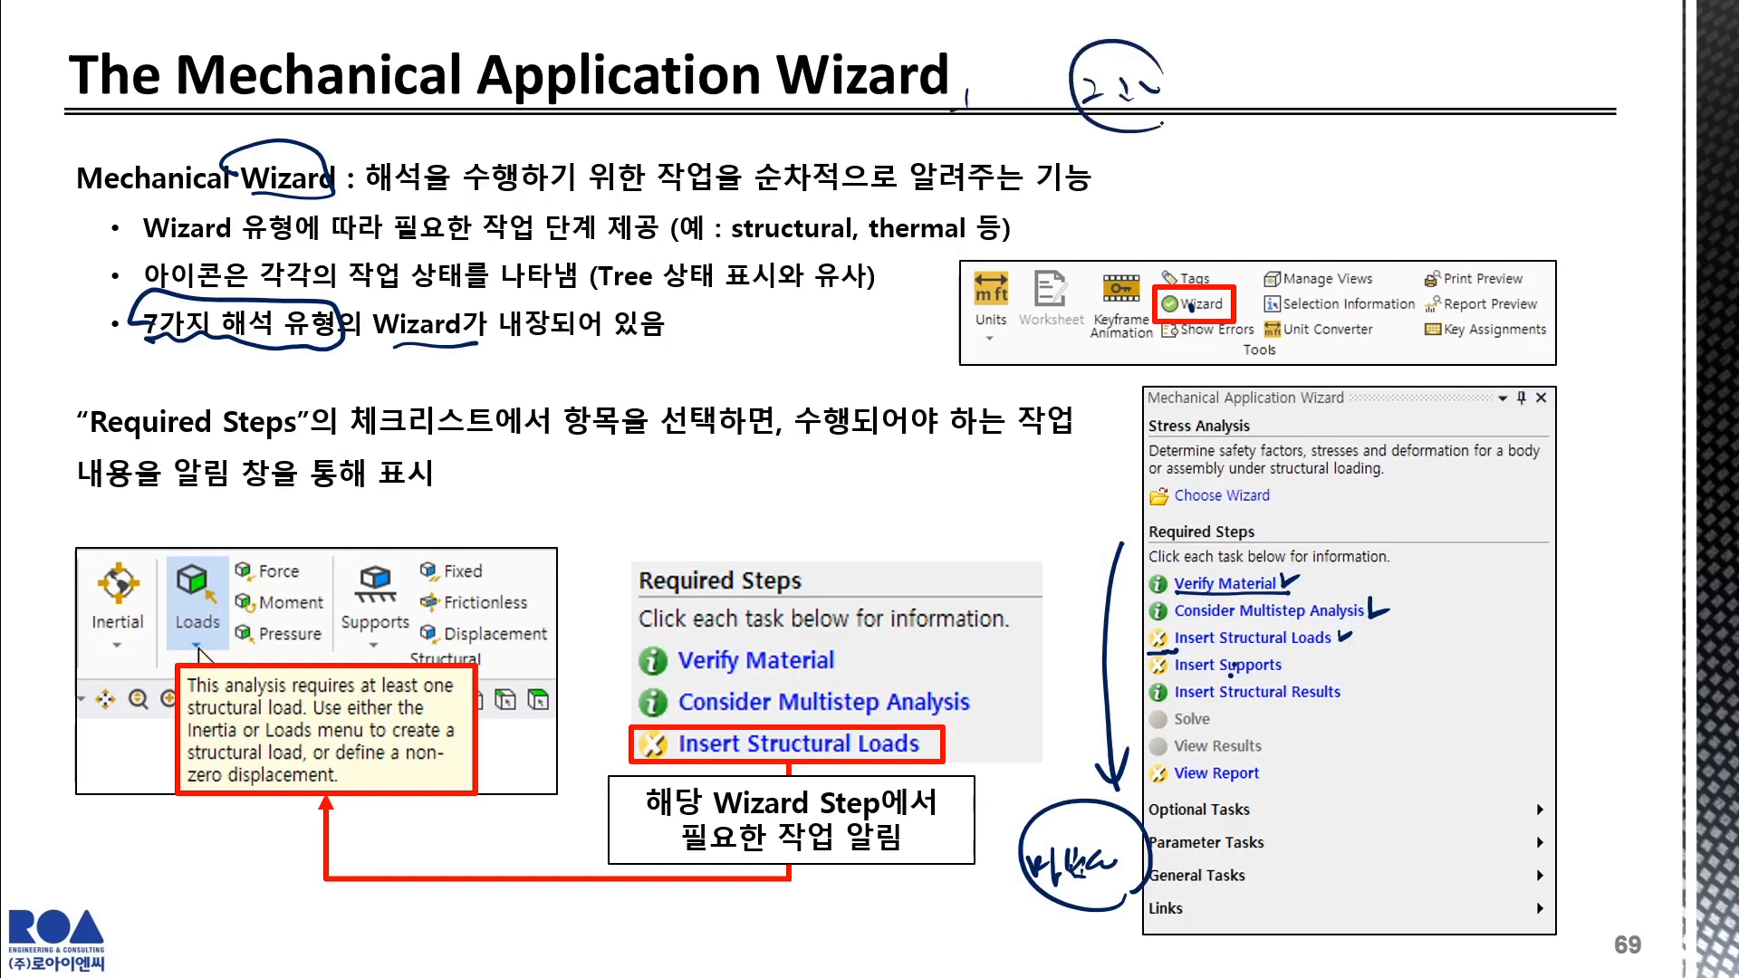